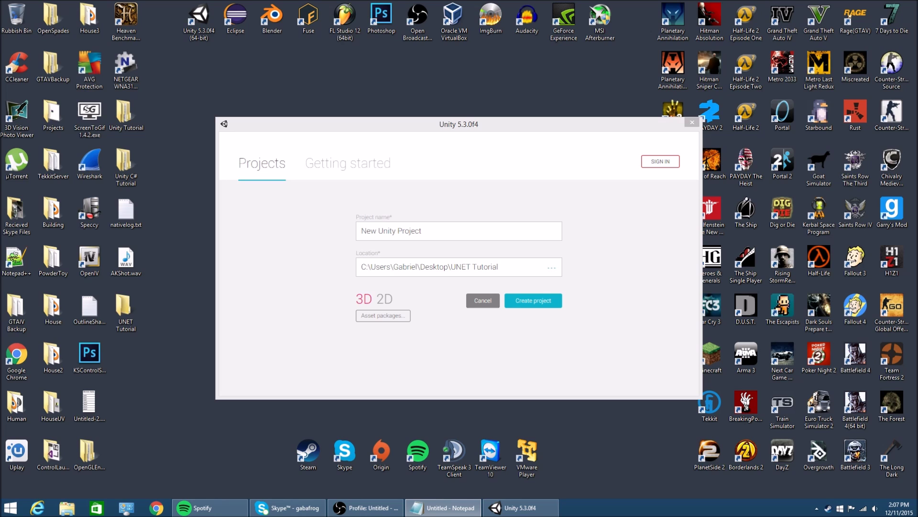
Replace the default name of the new 3D project with UNET Tutorial
left_click(468, 227)
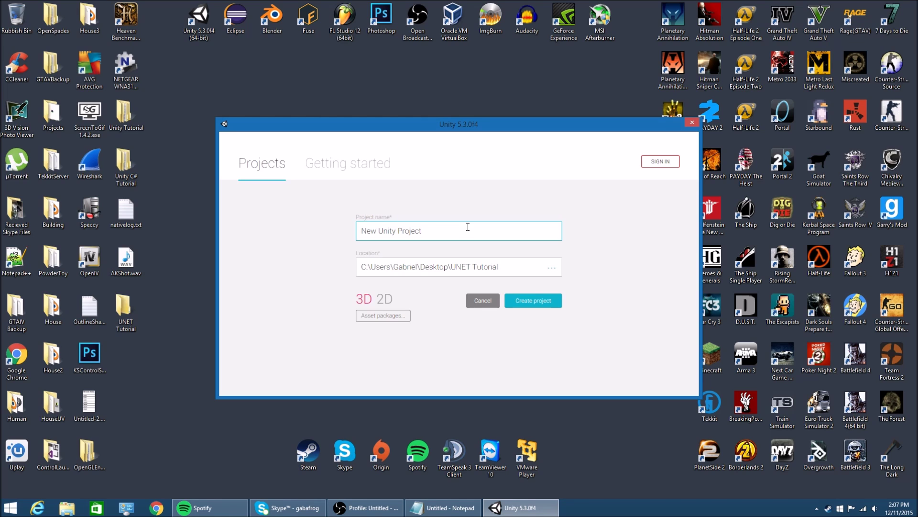
key("ctrl+a")
key("BackSpace")
type("UNET Tutorial Youtube")
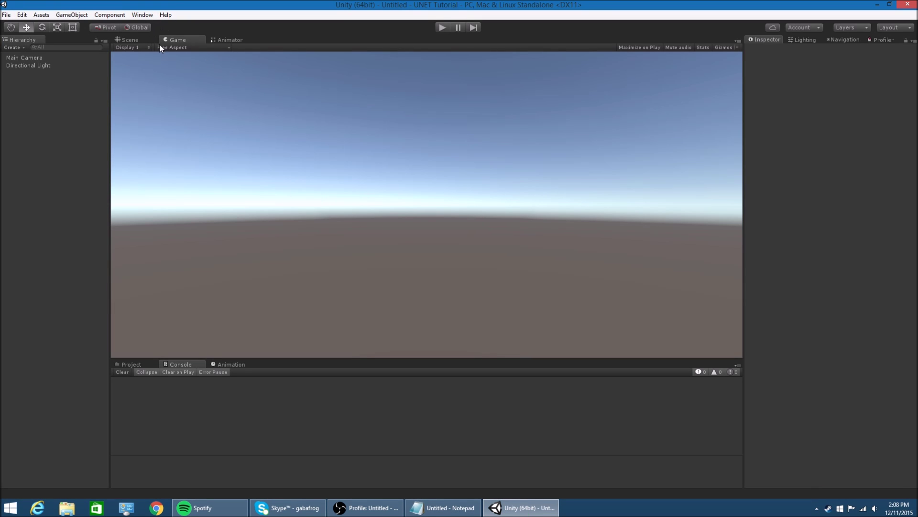
Create a folder named Scripts in the project's Assets folder
left_click(142, 40)
left_click(177, 38)
left_click(130, 364)
left_click(136, 400)
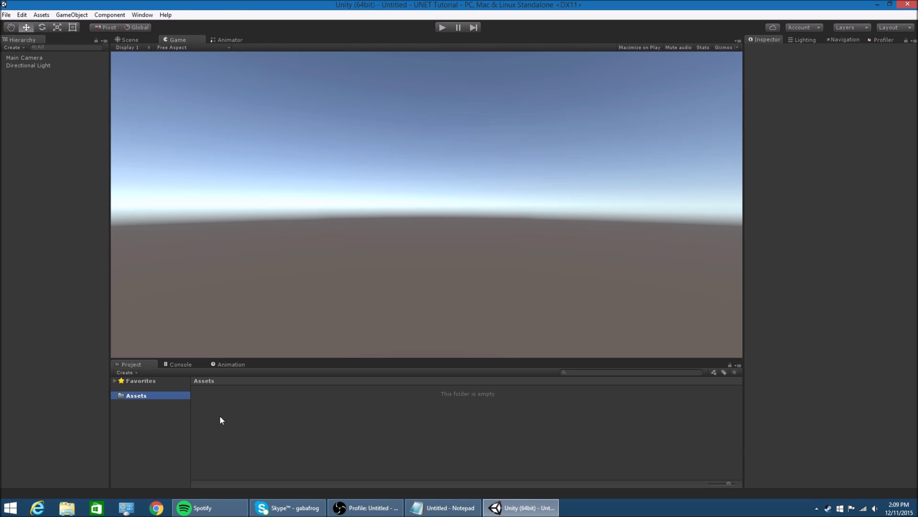
right_click(220, 415)
left_click(95, 201)
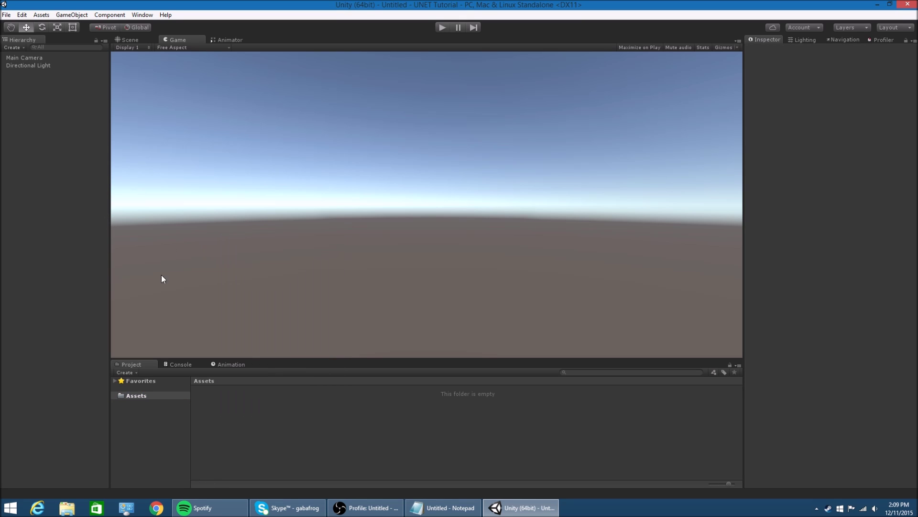
right_click(312, 436)
mouse_move(365, 262)
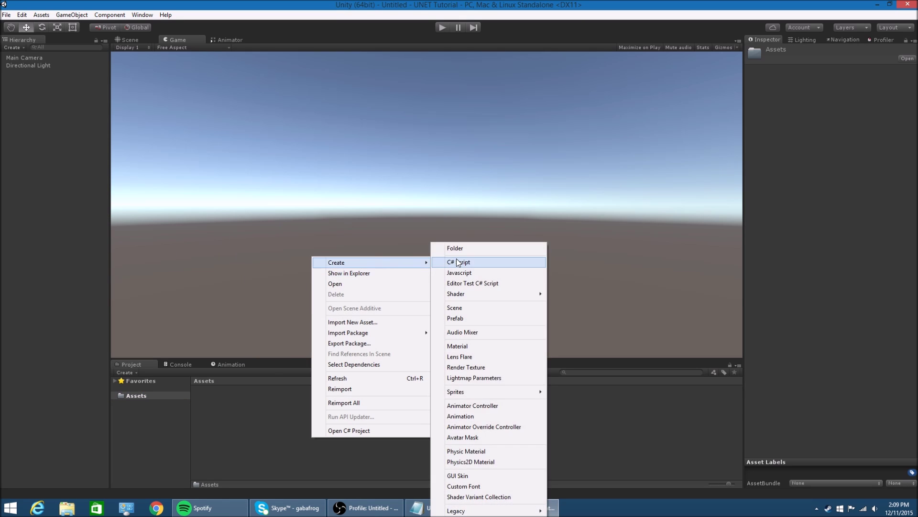
left_click(456, 249)
type("Scru")
key("BackSpace")
type("ipts")
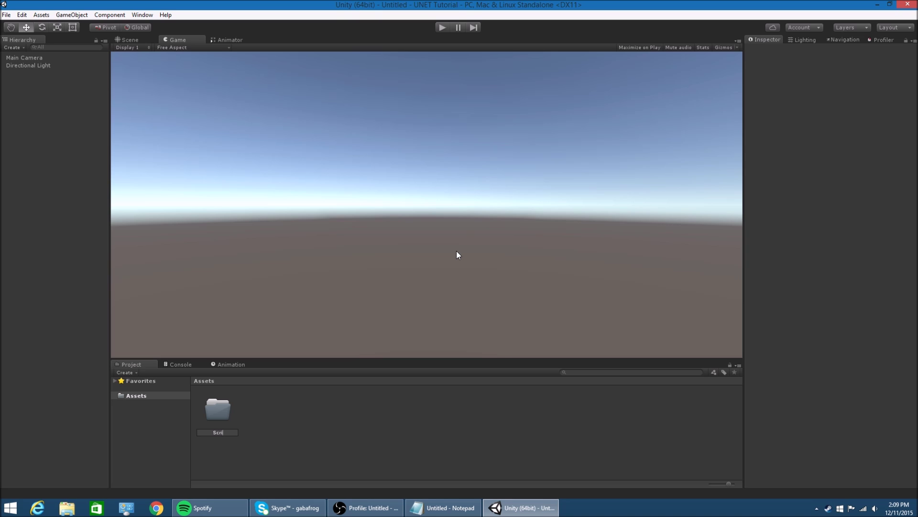
key("Return")
left_click(421, 412)
left_click(29, 66)
left_click(32, 57)
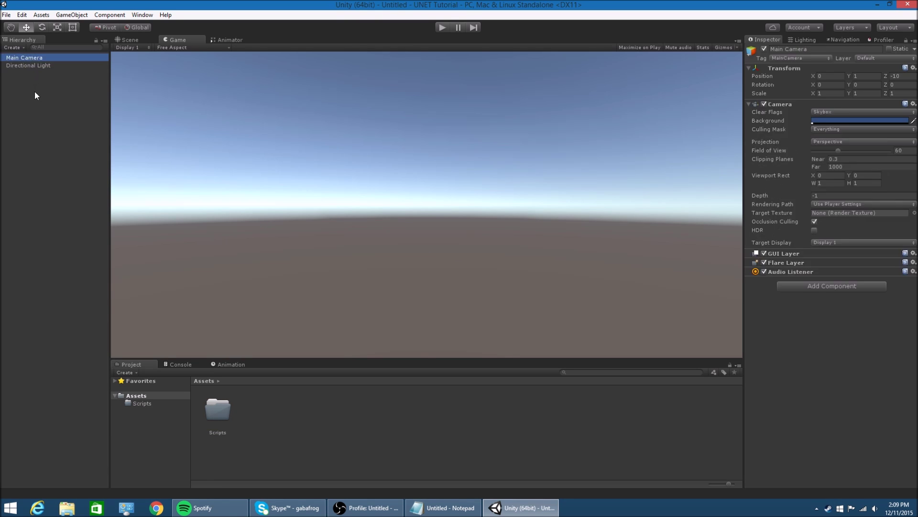
left_click(34, 91)
right_click(333, 408)
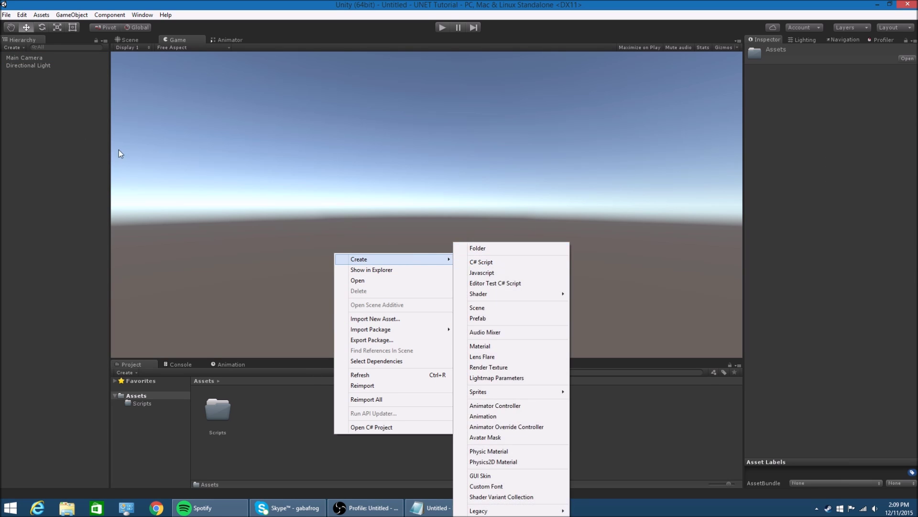
left_click(142, 116)
left_click(70, 65)
Set the Main Camera's Clear Flags to Solid Color and make its background a more saturated, brighter blue
left_click(29, 57)
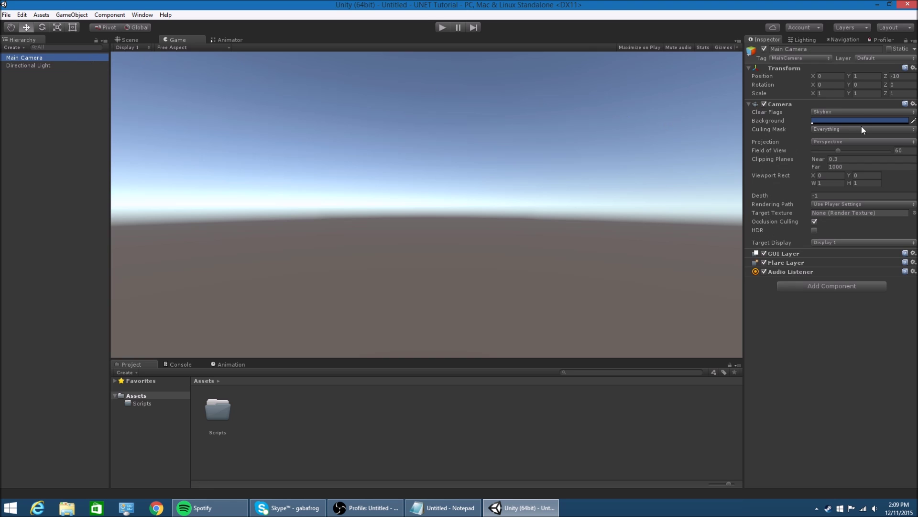
left_click(854, 112)
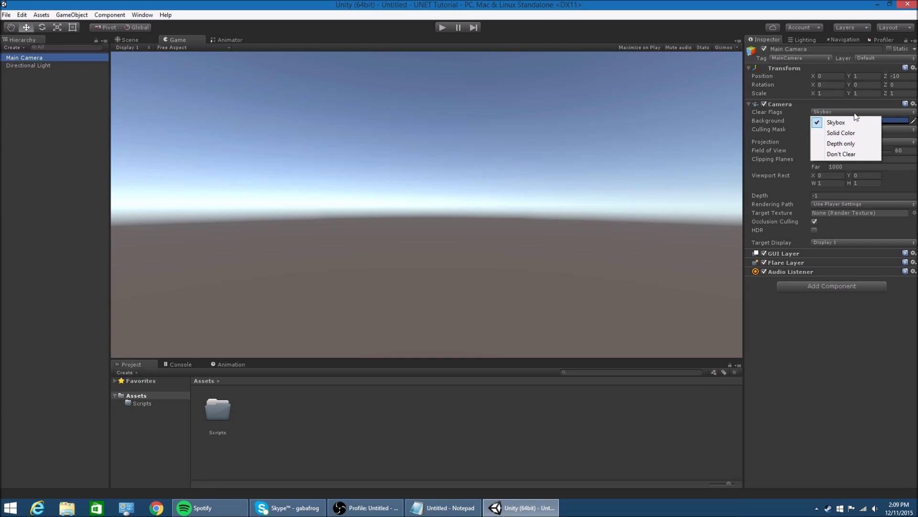
left_click(852, 133)
left_click(840, 121)
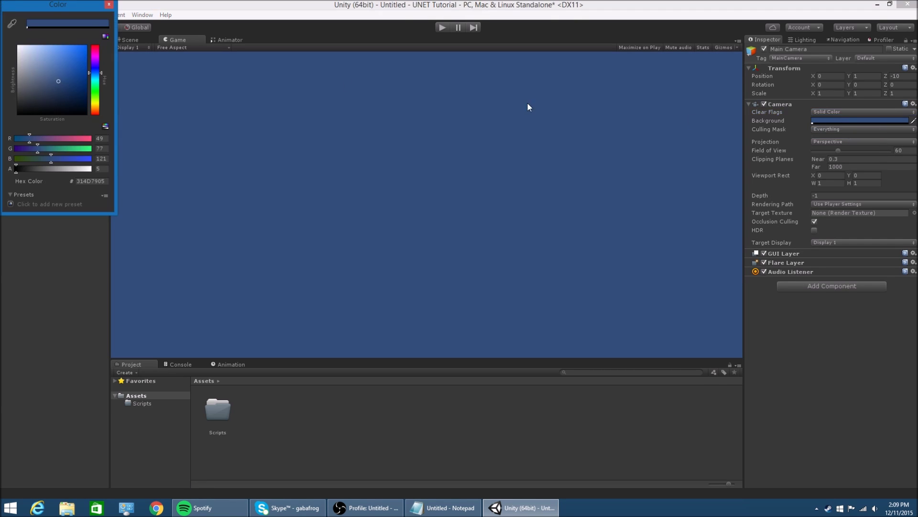
left_click_drag(50, 76, 84, 65)
left_click(109, 5)
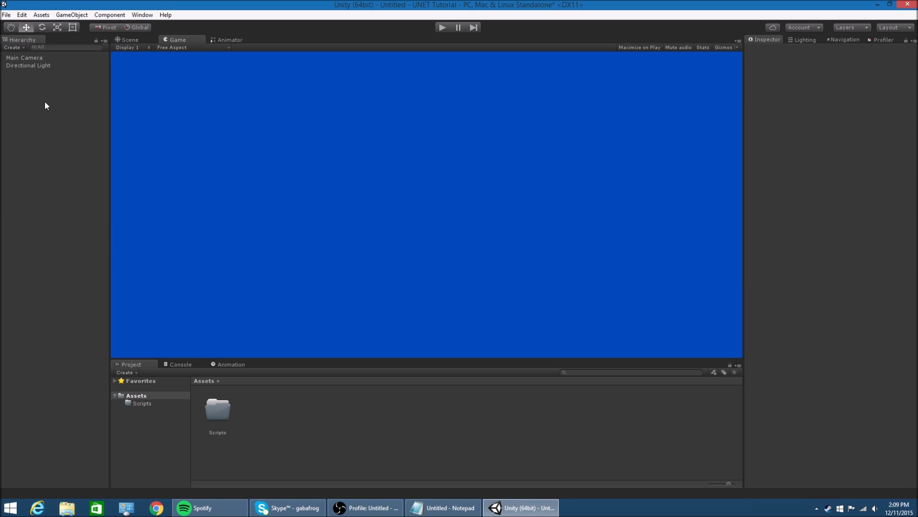
Create a folder named Scenes in Assets and open it
right_click(285, 400)
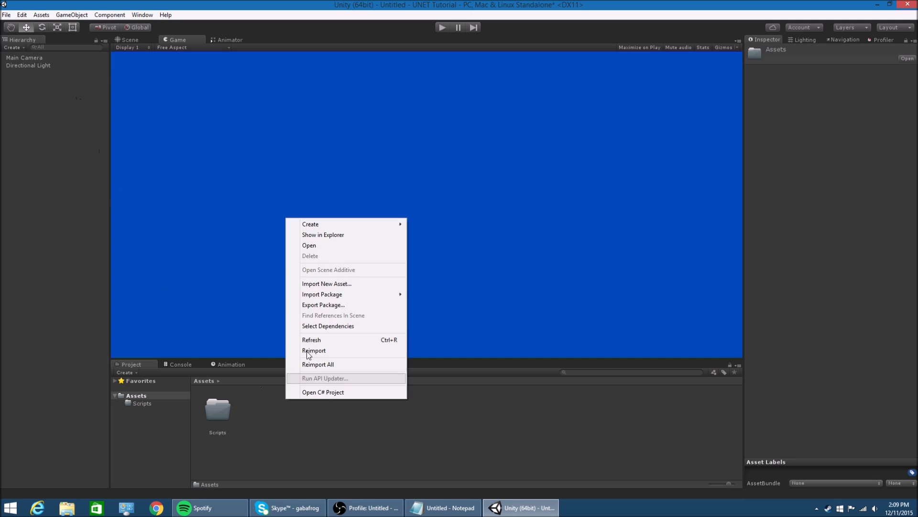
mouse_move(363, 223)
left_click(478, 226)
type("Scenes")
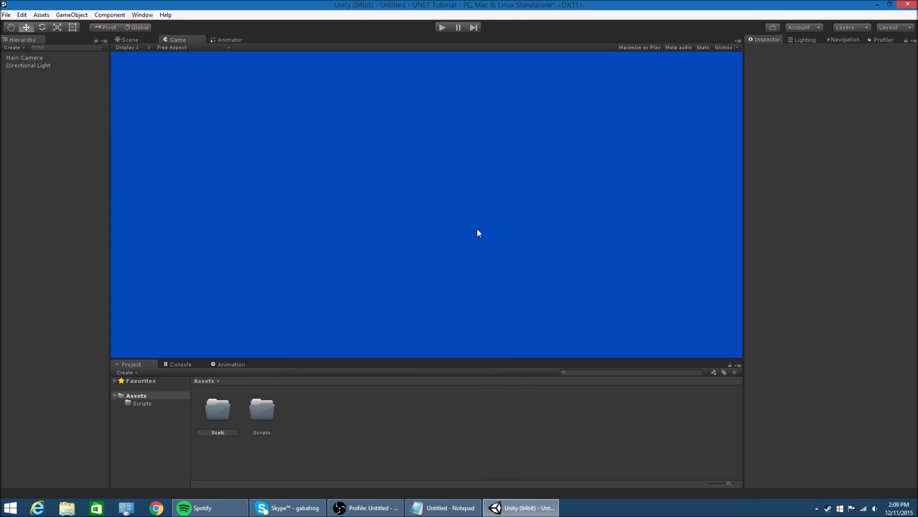
key("Return")
key("Return")
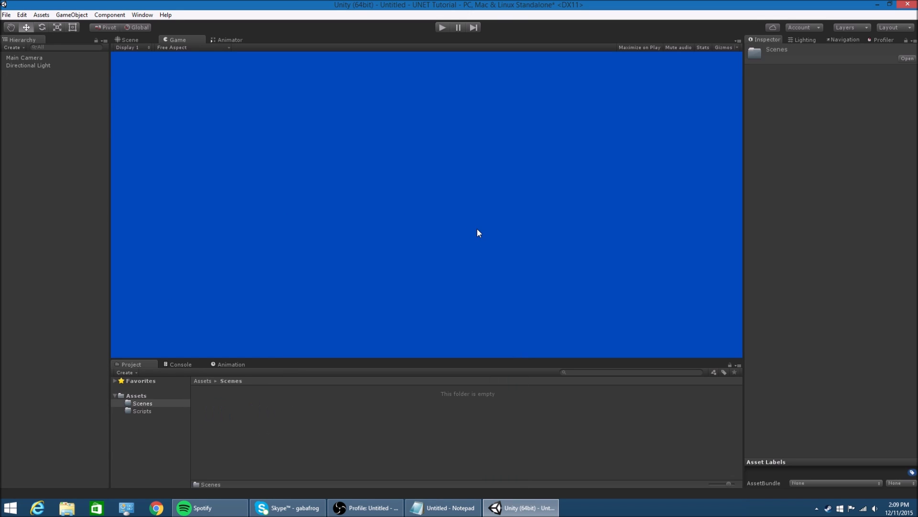
Save the current scene as MainMenu inside the Scenes folder
key("ctrl+s")
double_click(120, 88)
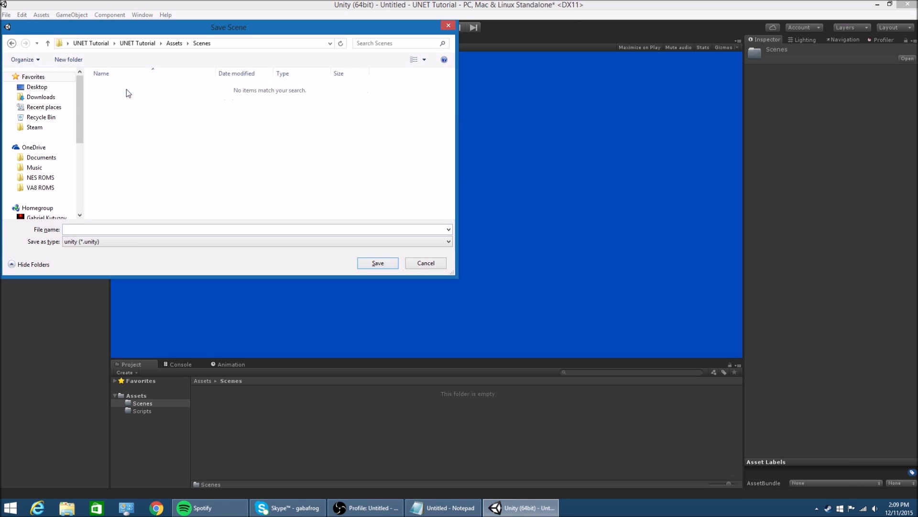
type("MainMenu")
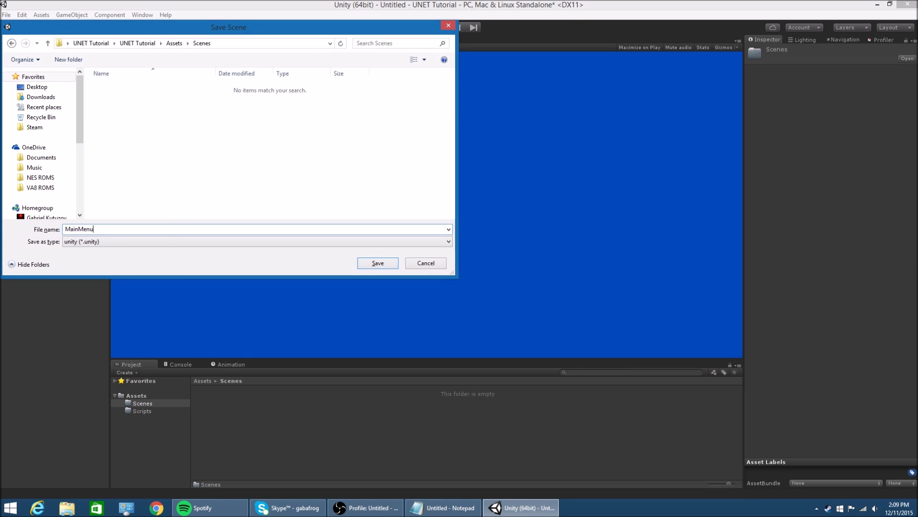
key("Return")
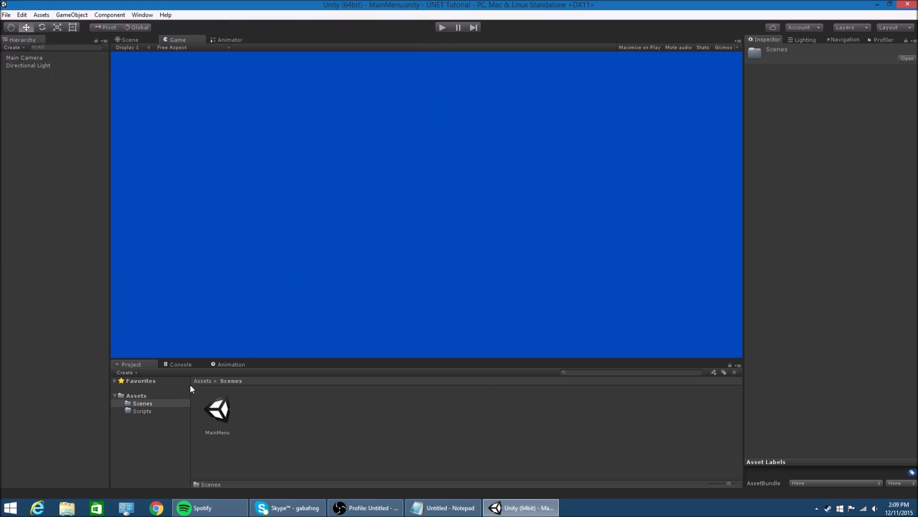
Create a new scene and save it as Game inside the Scenes folder
left_click(7, 15)
left_click(21, 25)
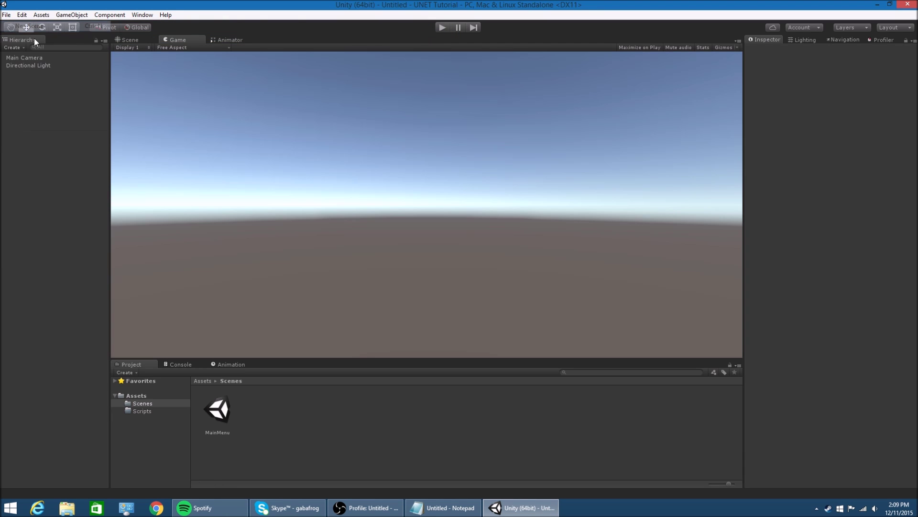
key("ctrl+s")
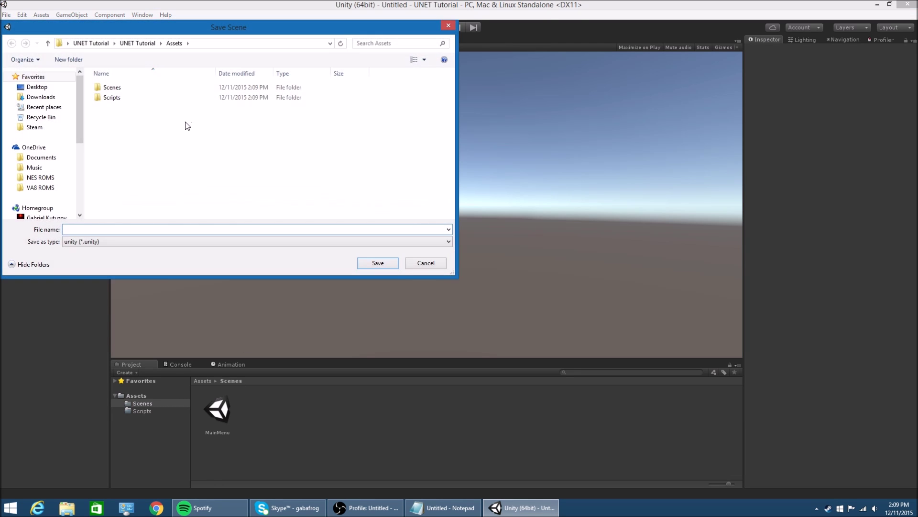
type("G")
double_click(205, 92)
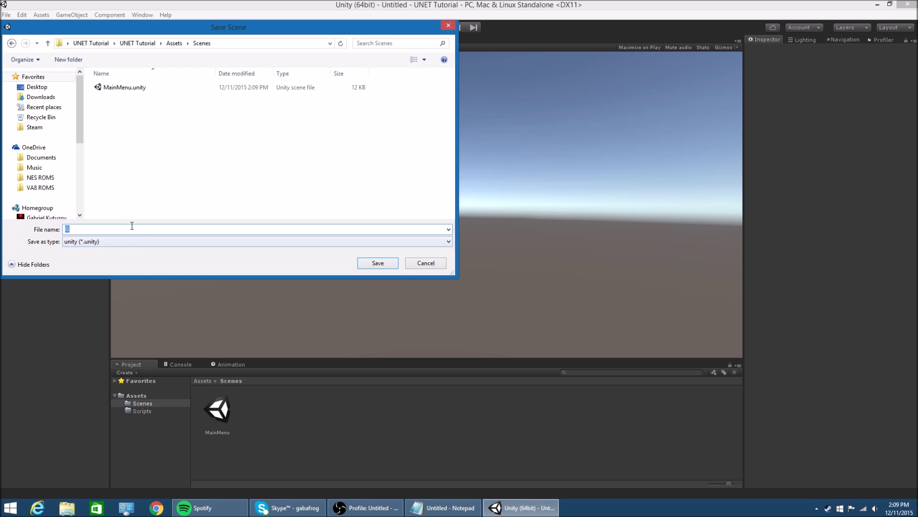
type("Game")
key("Return")
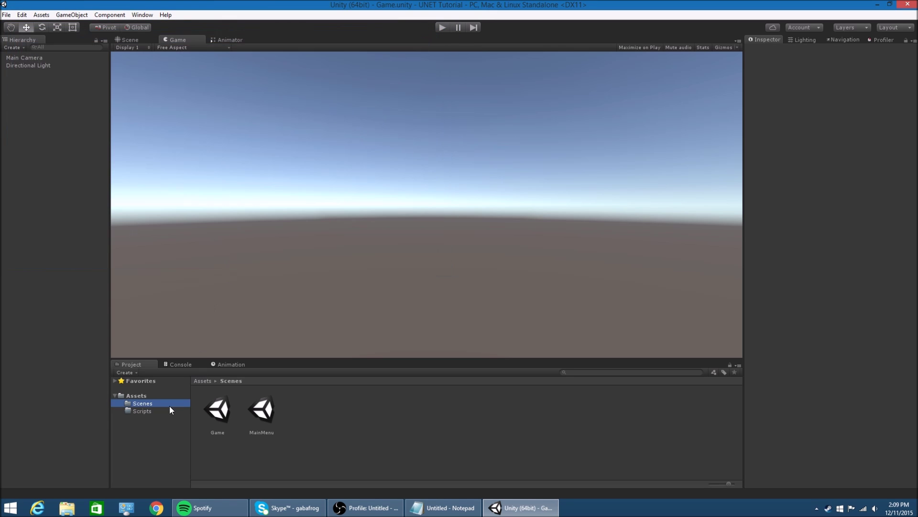
Reopen the MainMenu scene from the Scenes folder
left_click(169, 410)
left_click(161, 403)
double_click(262, 409)
Add an empty game object to the MainMenu scene and name it NetworkManager
right_click(58, 119)
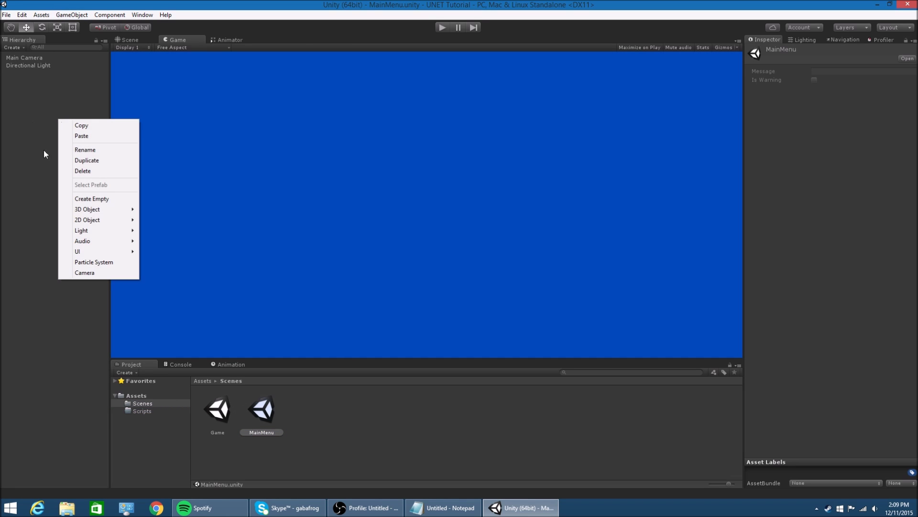
left_click(65, 200)
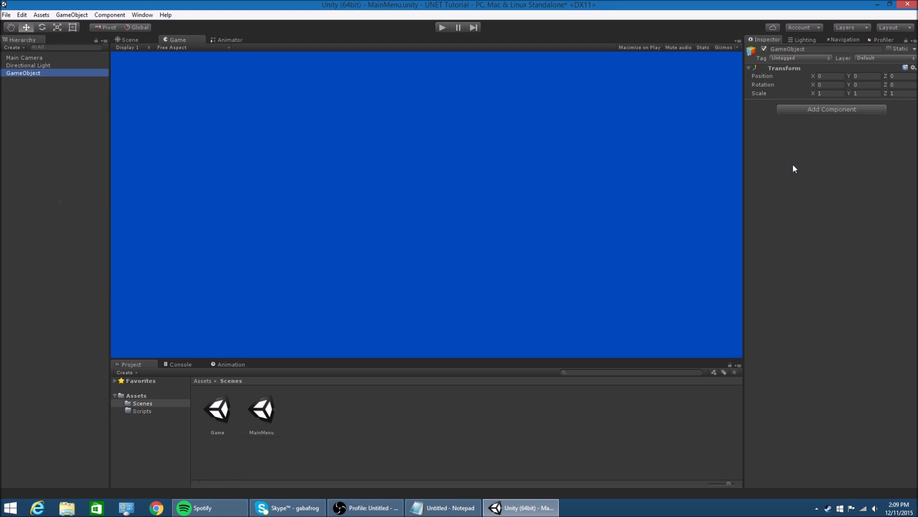
key("F2")
type("Netowk")
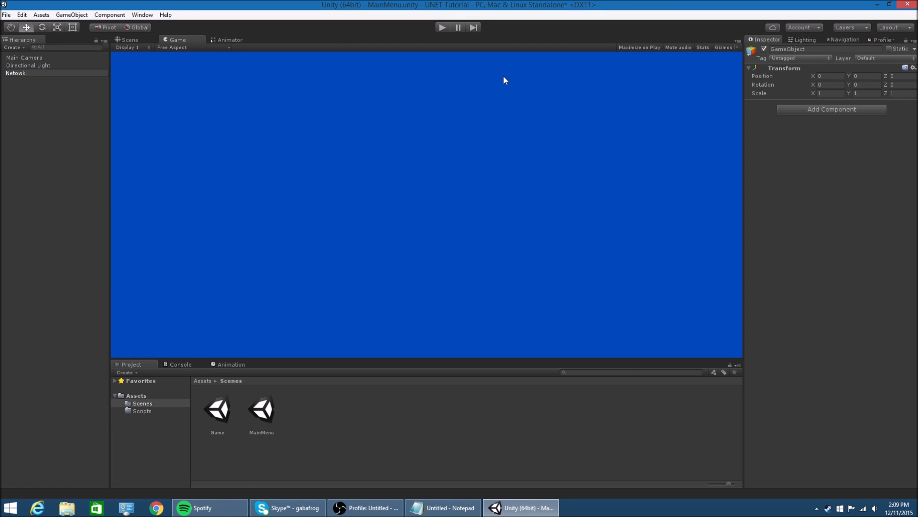
key("BackSpace")
key("BackSpace")
key("BackSpace")
type("workManager")
key("Return")
Add the built-in NetworkManager component to the NetworkManager object
key("Up")
key("Up")
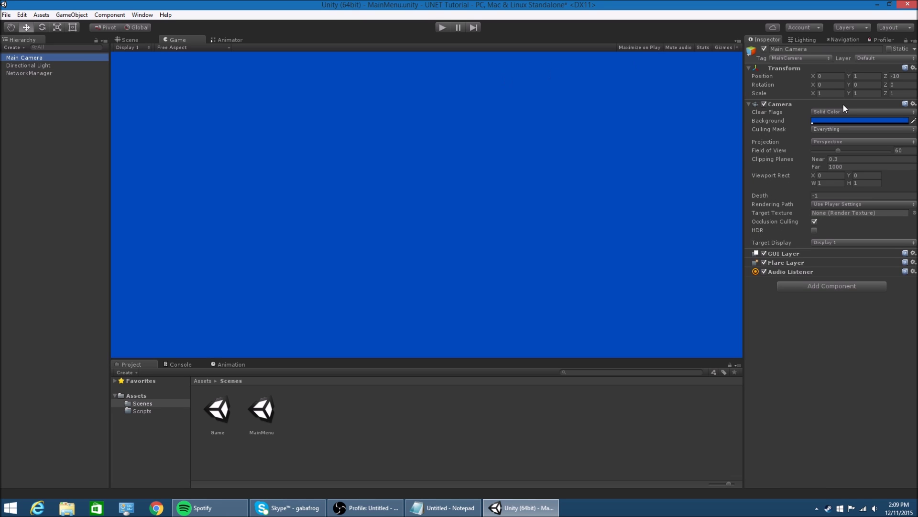
key("Down")
key("Down")
left_click(799, 109)
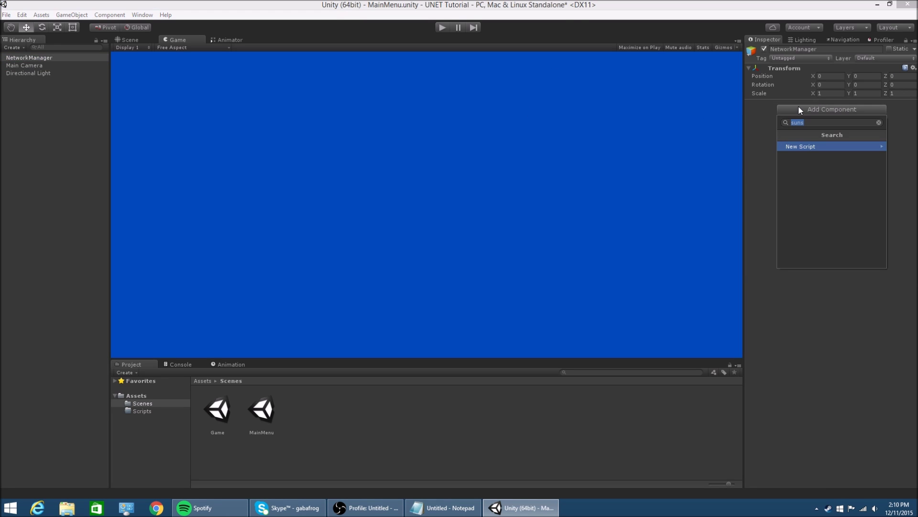
type("bn")
key("BackSpace")
key("BackSpace")
type("networkma")
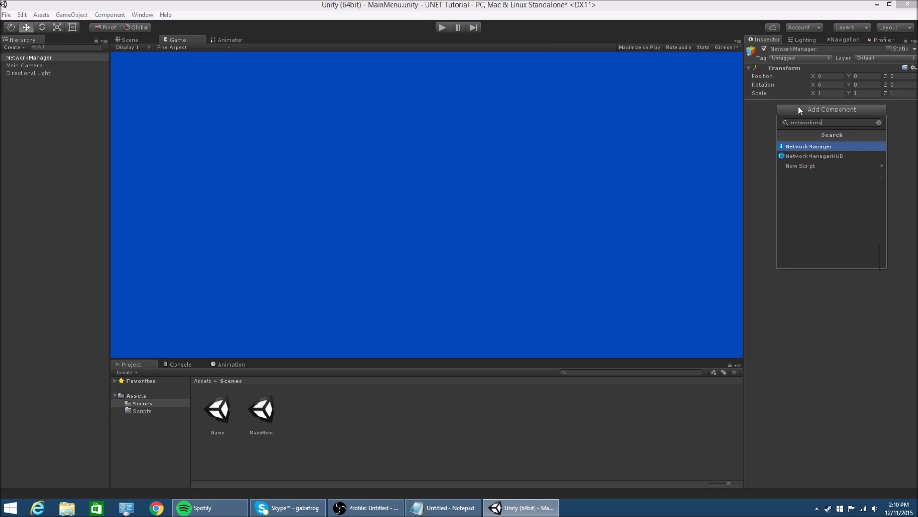
key("Return")
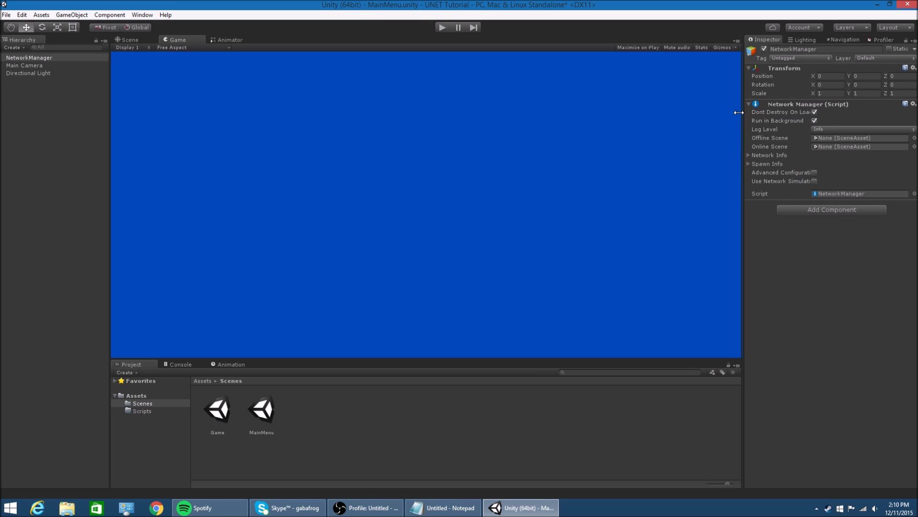
Examine the Network Manager component's Log Level options and the console output, with the component's property labels fully readable
left_click_drag(744, 112, 728, 114)
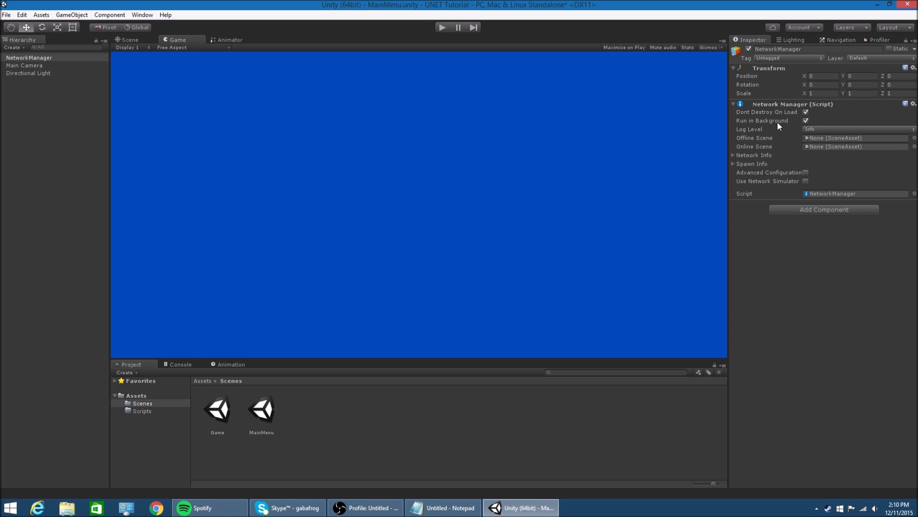
left_click(48, 57)
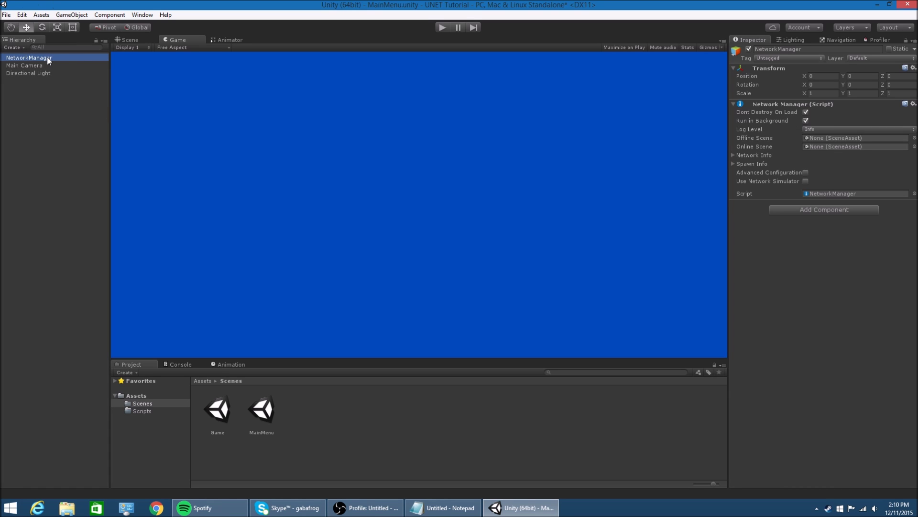
left_click(816, 129)
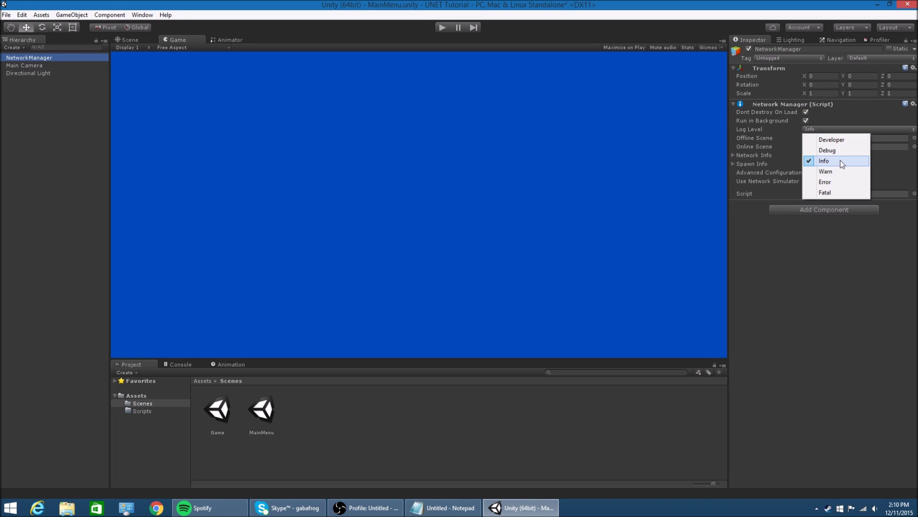
left_click(840, 159)
left_click(814, 131)
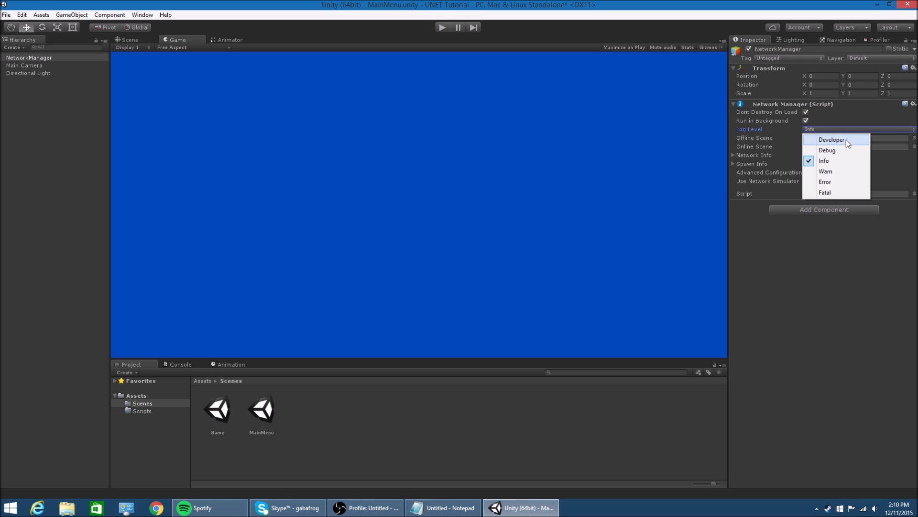
left_click(193, 364)
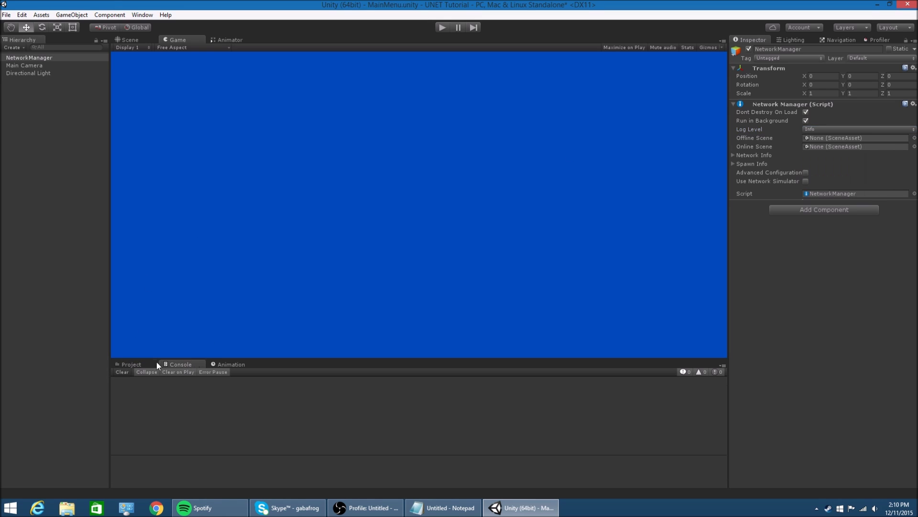
left_click(127, 366)
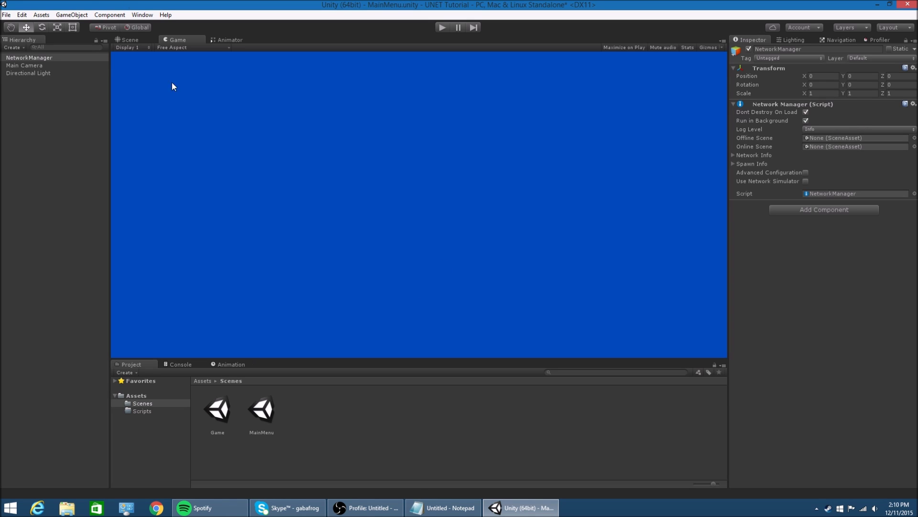
Add the MainMenu scene and the Game scene, in that order, to the scenes in the build settings
left_click(7, 15)
left_click(39, 111)
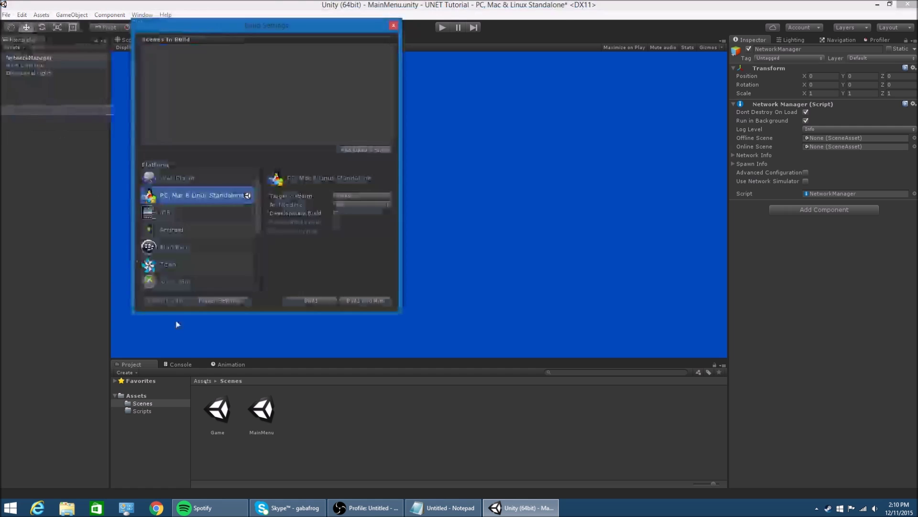
left_click_drag(262, 410, 244, 129)
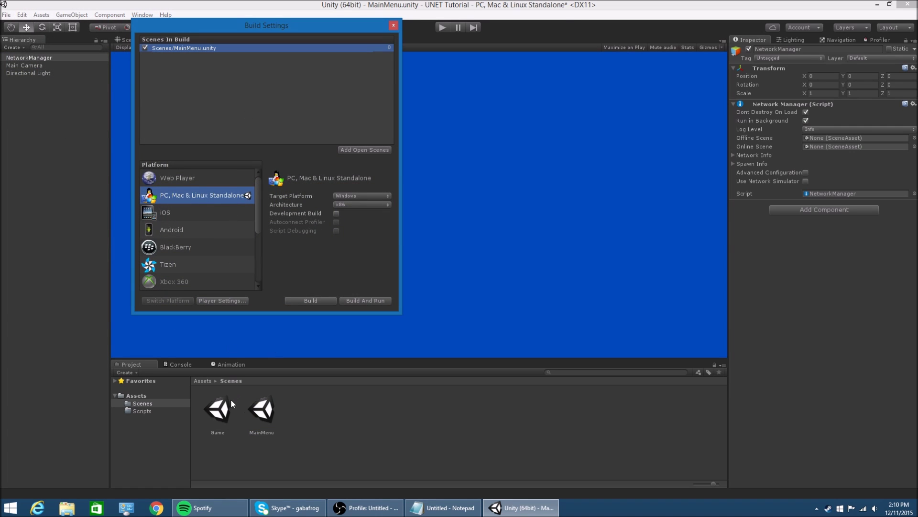
left_click_drag(231, 404, 203, 101)
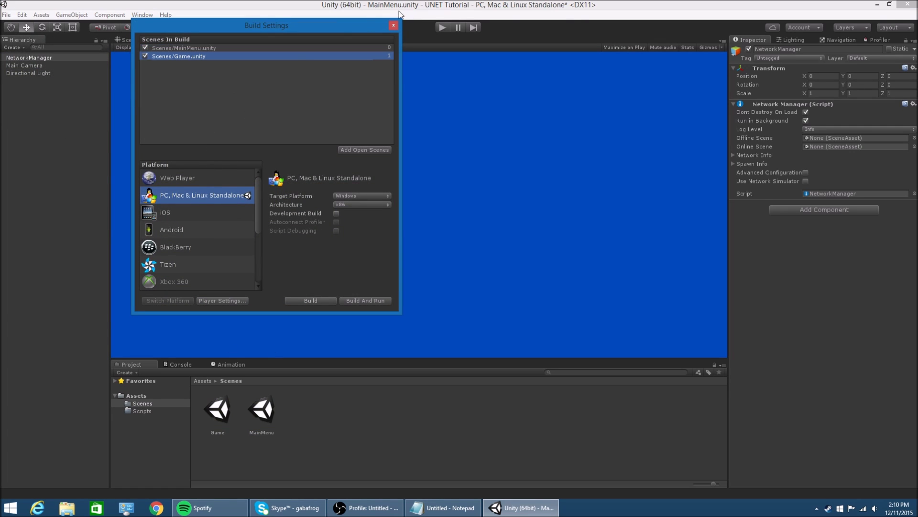
left_click(189, 48)
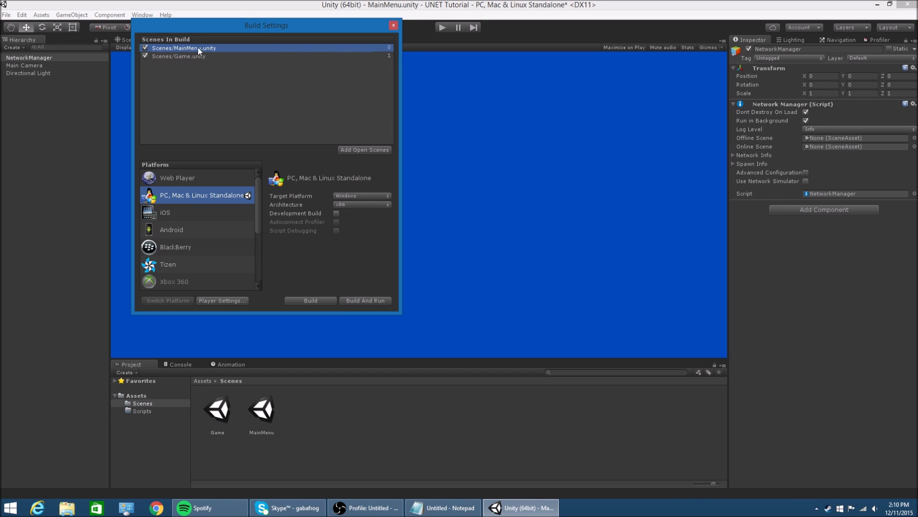
left_click(393, 25)
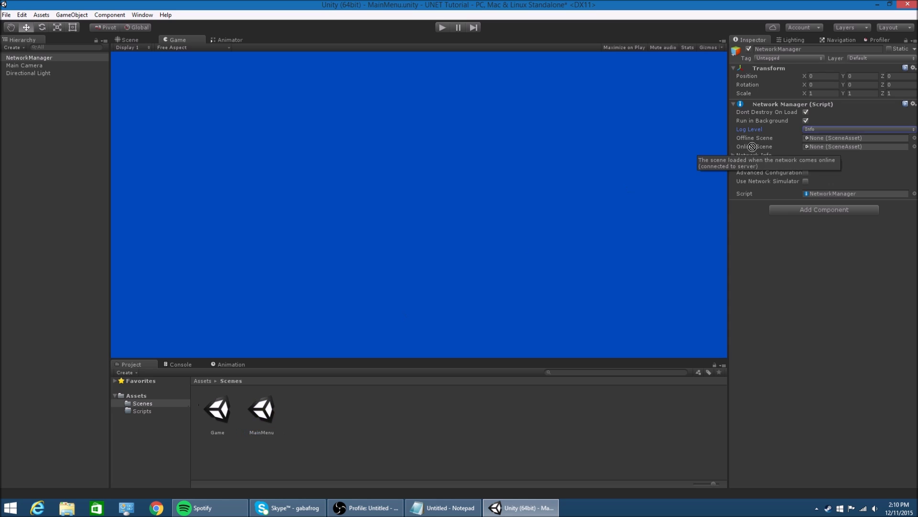
Set the Network Manager's Offline Scene to MainMenu and Online Scene to Game, and check its Network Info and Spawn Info settings
left_click_drag(752, 146, 823, 139)
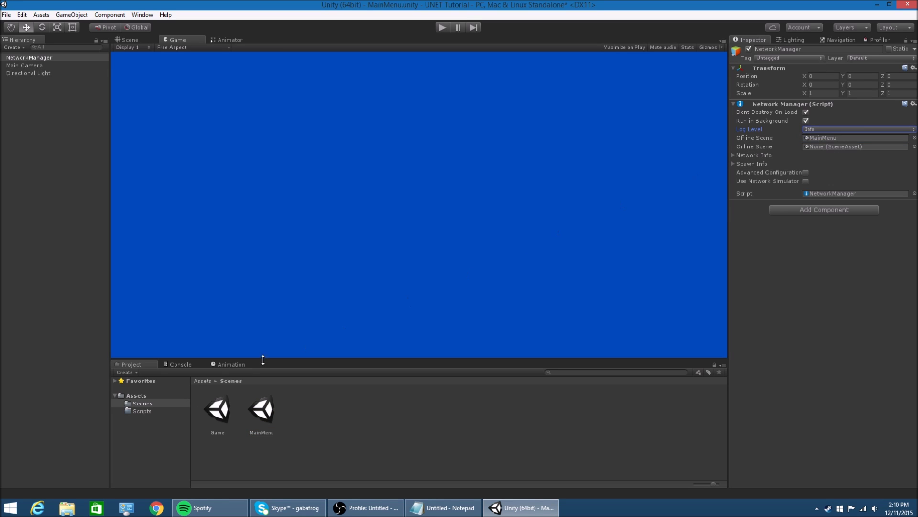
left_click_drag(220, 411, 824, 148)
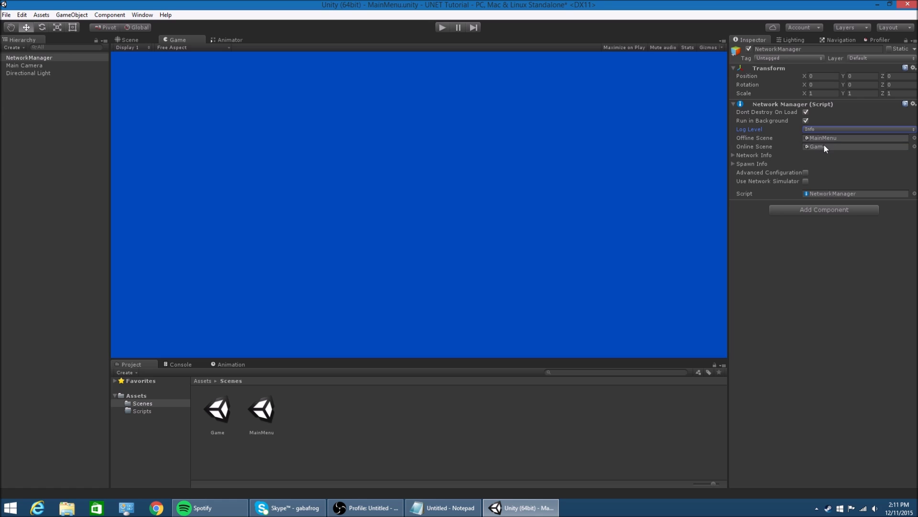
left_click(732, 155)
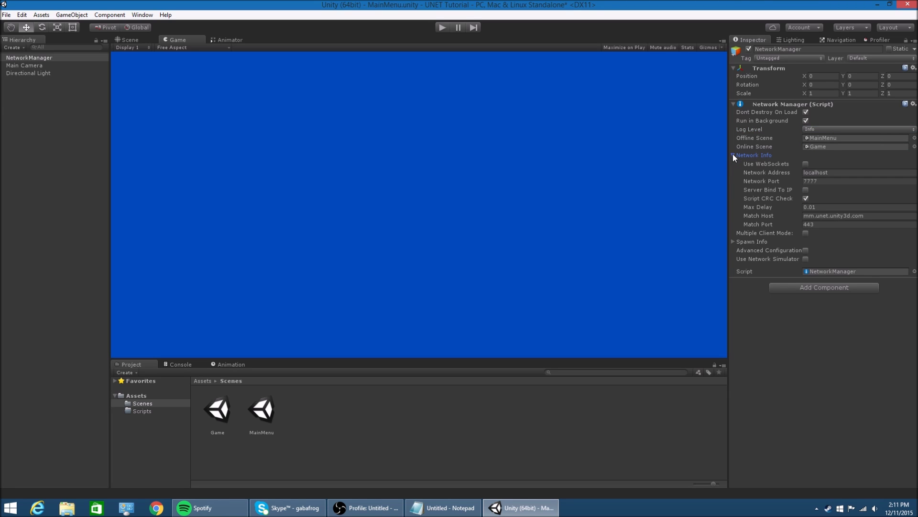
left_click(733, 155)
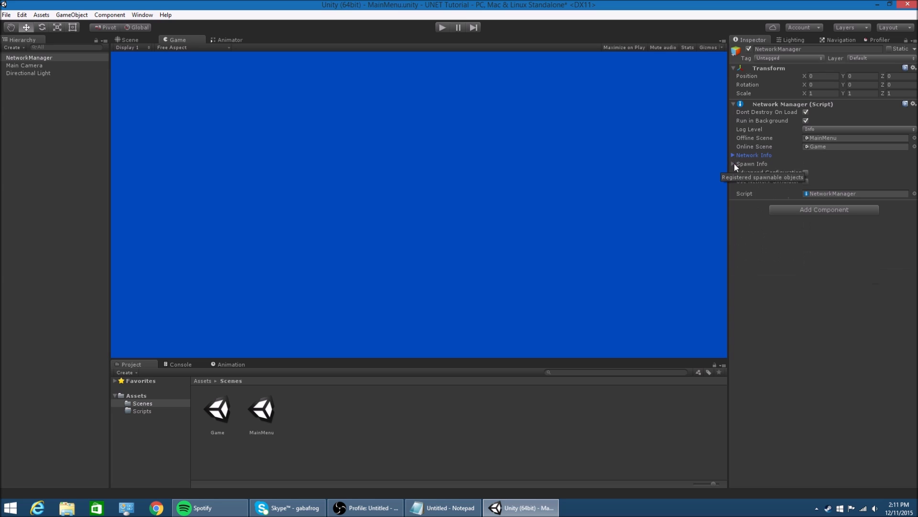
left_click(733, 163)
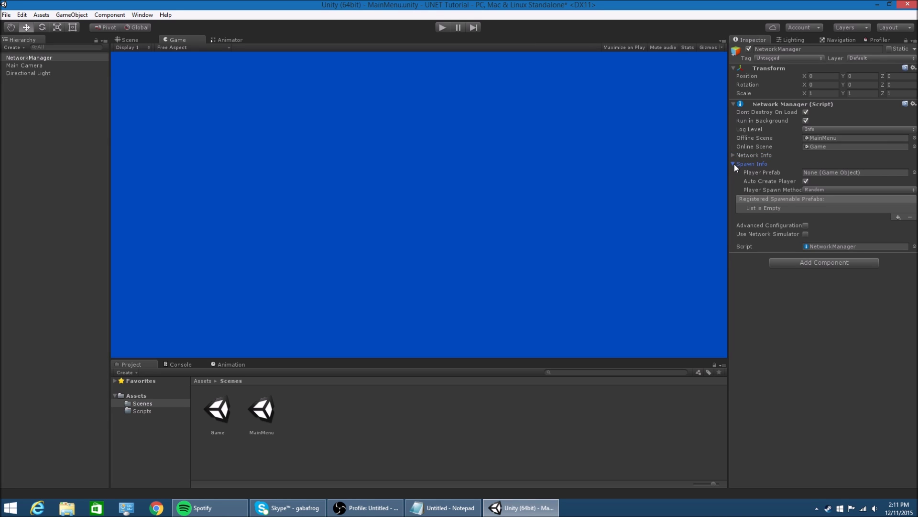
left_click(734, 164)
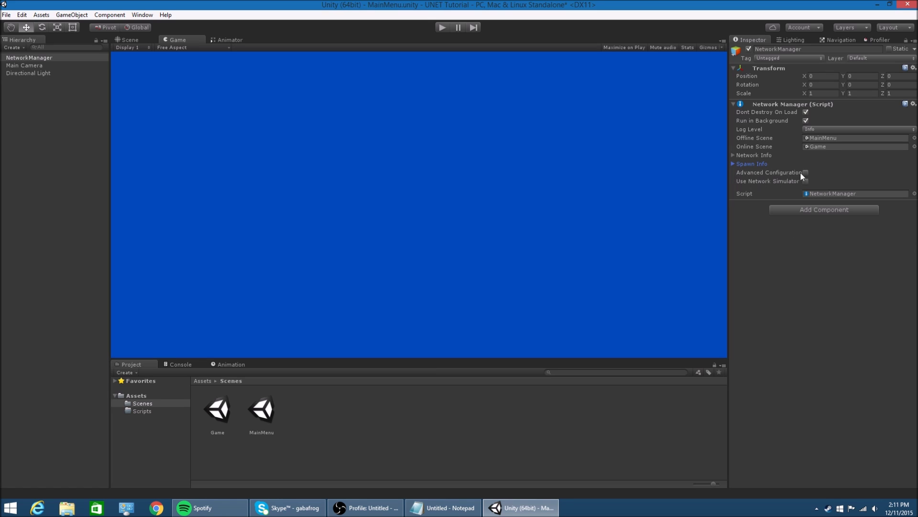
Add the NetworkManagerHUD component to the NetworkManager object
left_click(802, 209)
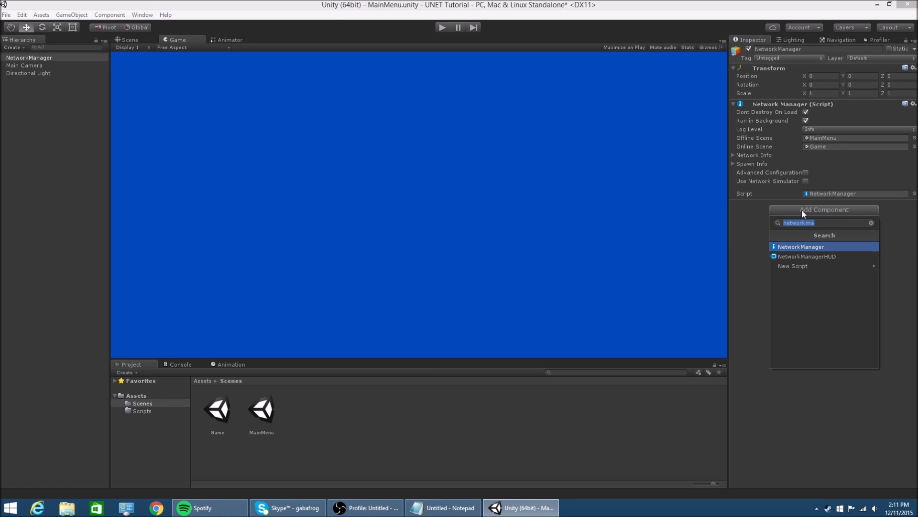
left_click(799, 256)
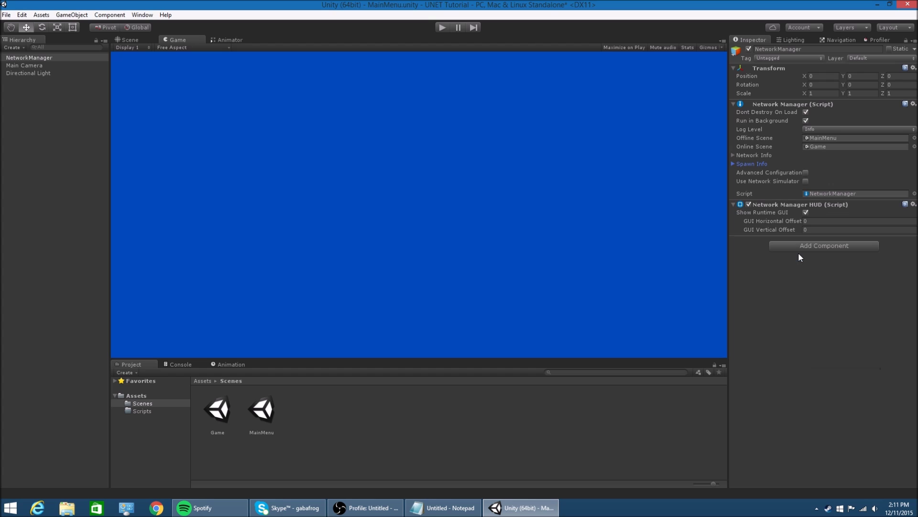
Test-run the scene as a LAN host, inspect the console error, and stop the run with the console cleared
left_click(443, 27)
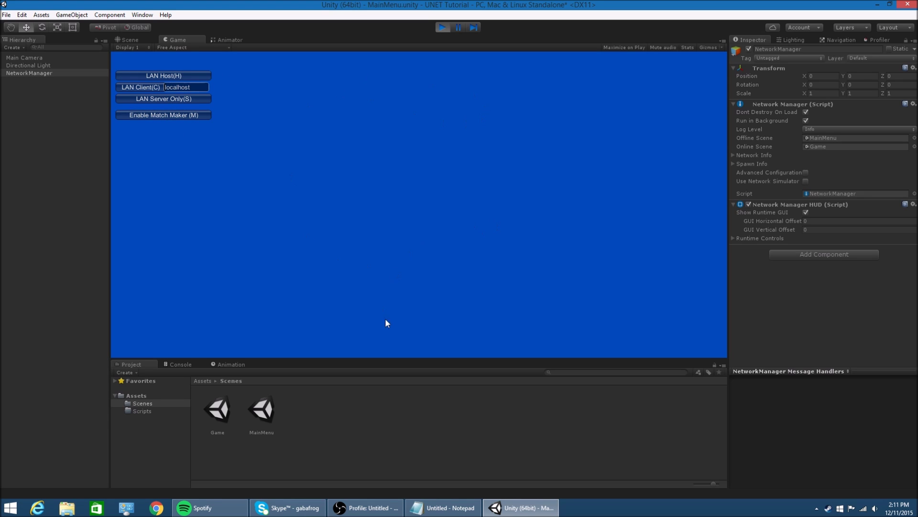
left_click(164, 76)
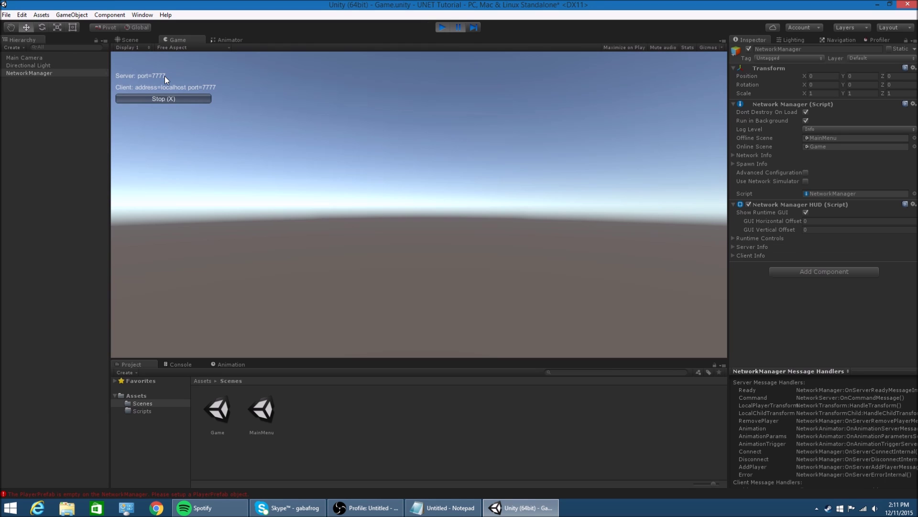
left_click(179, 365)
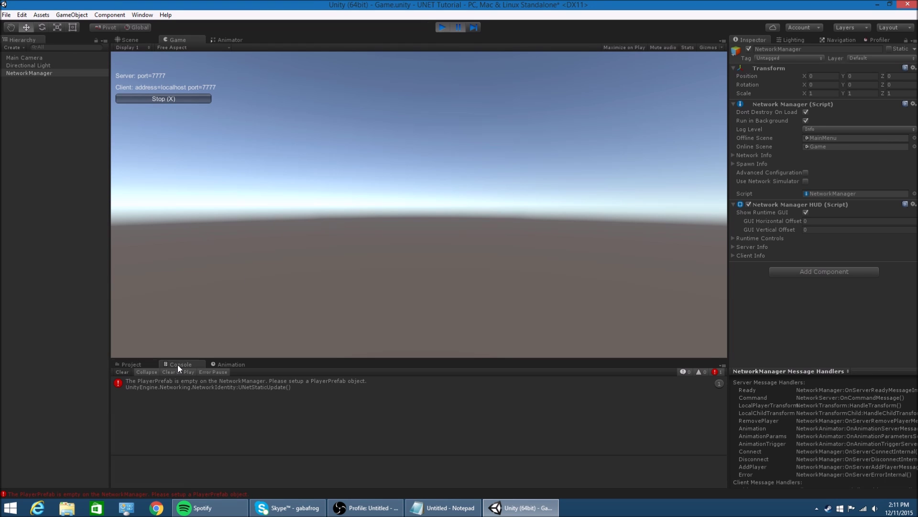
left_click(154, 381)
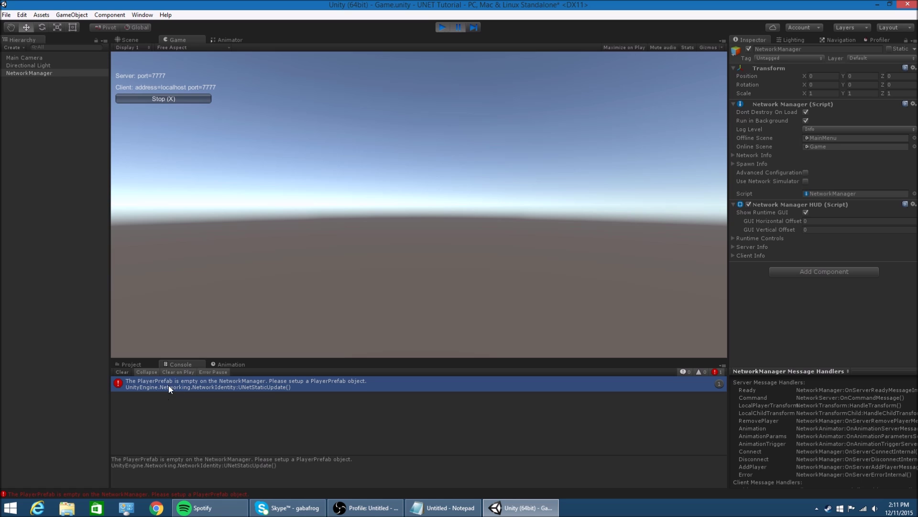
left_click(444, 28)
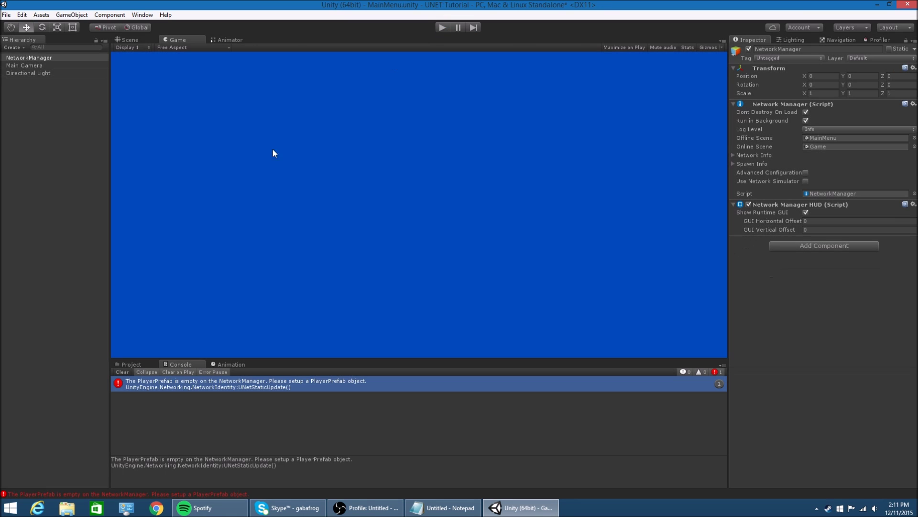
left_click(123, 372)
Import the complete Characters standard package into the project's Assets
left_click(128, 362)
left_click(155, 409)
left_click(153, 403)
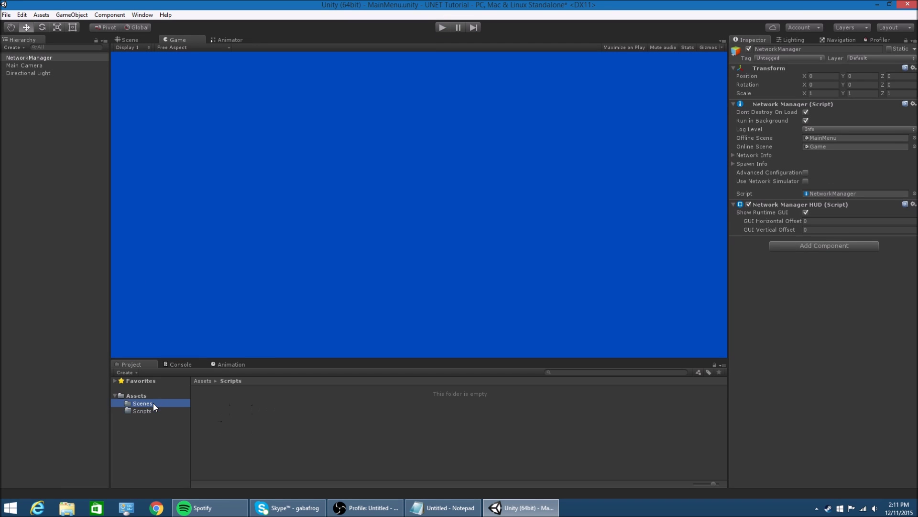
left_click(136, 395)
left_click(41, 15)
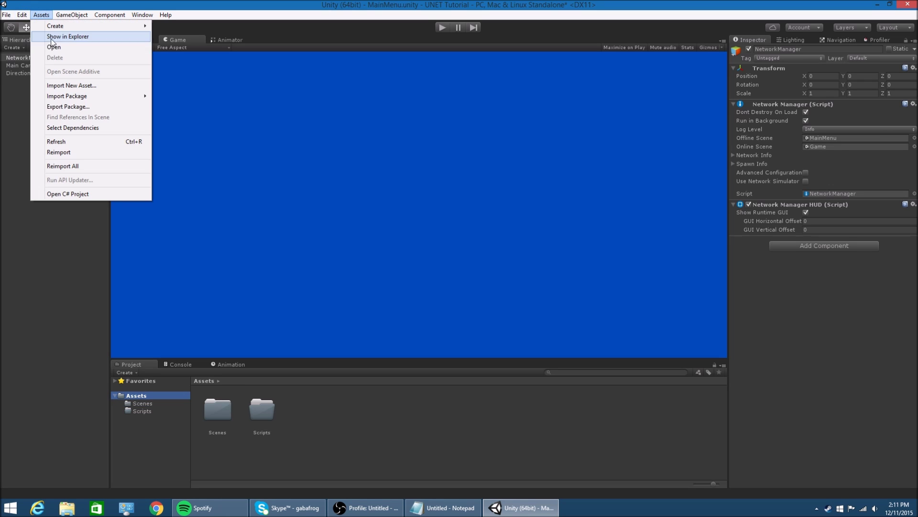
mouse_move(130, 97)
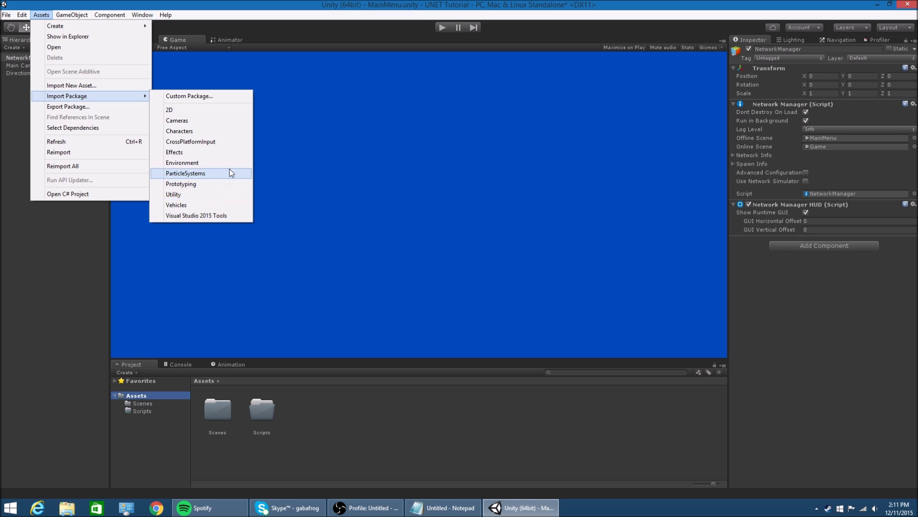
left_click(218, 132)
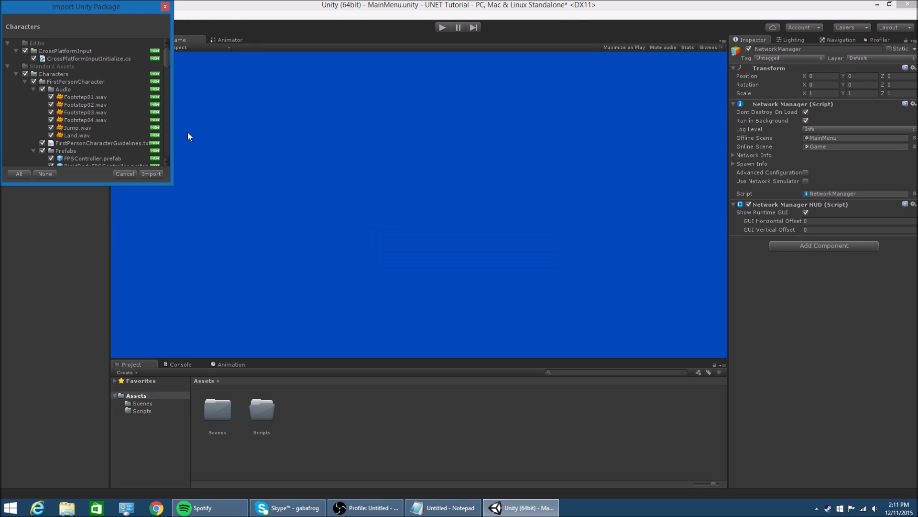
left_click(151, 173)
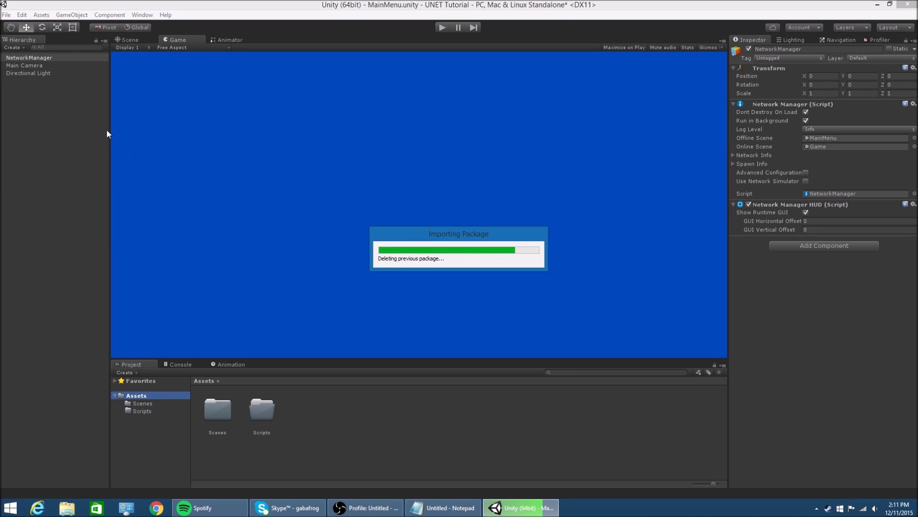
Add the FPSController prefab from the Standard Assets FirstPersonCharacter Prefabs folder to the MainMenu scene
left_click(342, 411)
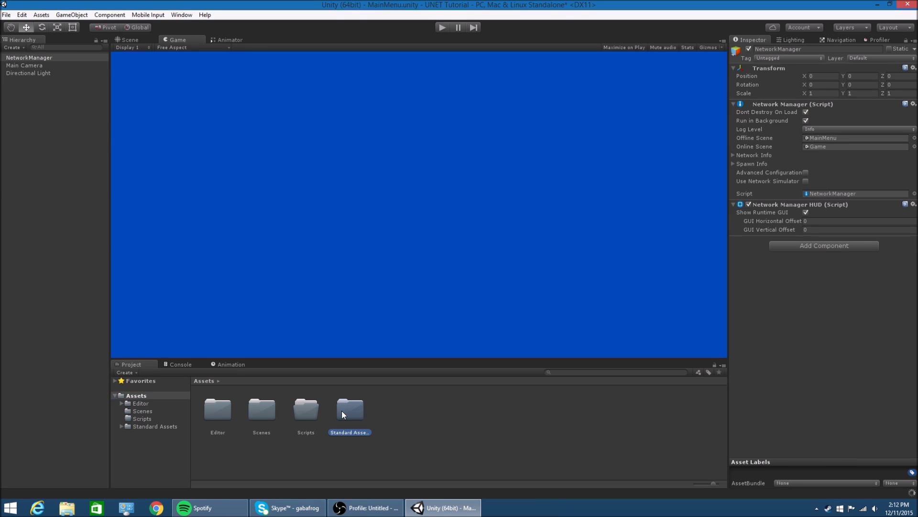
left_click(144, 425)
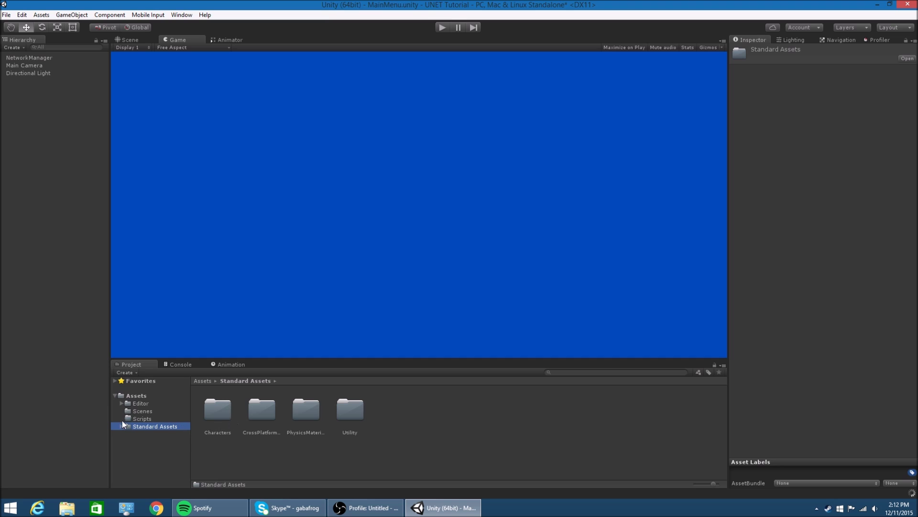
double_click(210, 414)
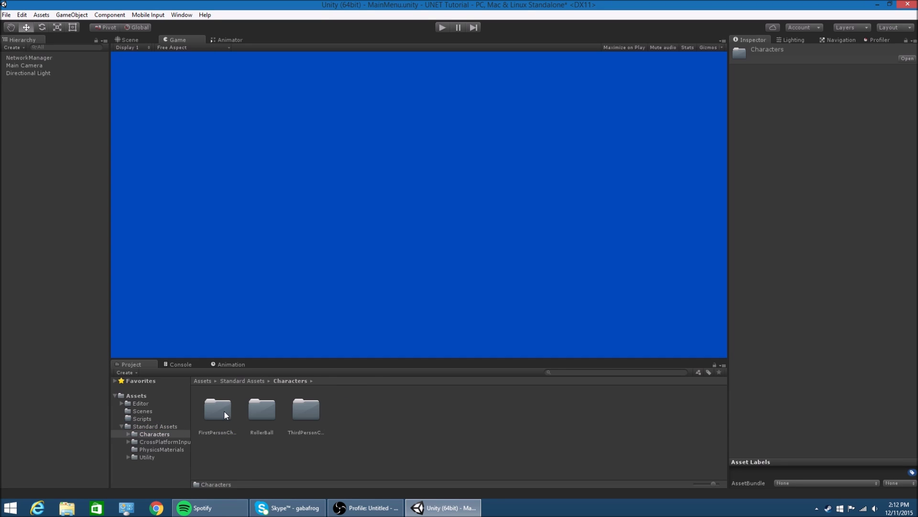
double_click(224, 411)
double_click(266, 412)
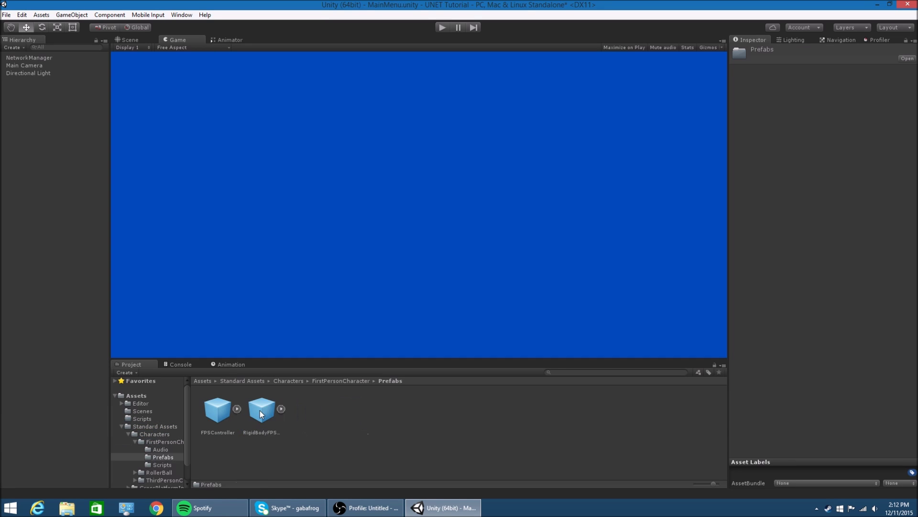
left_click(228, 410)
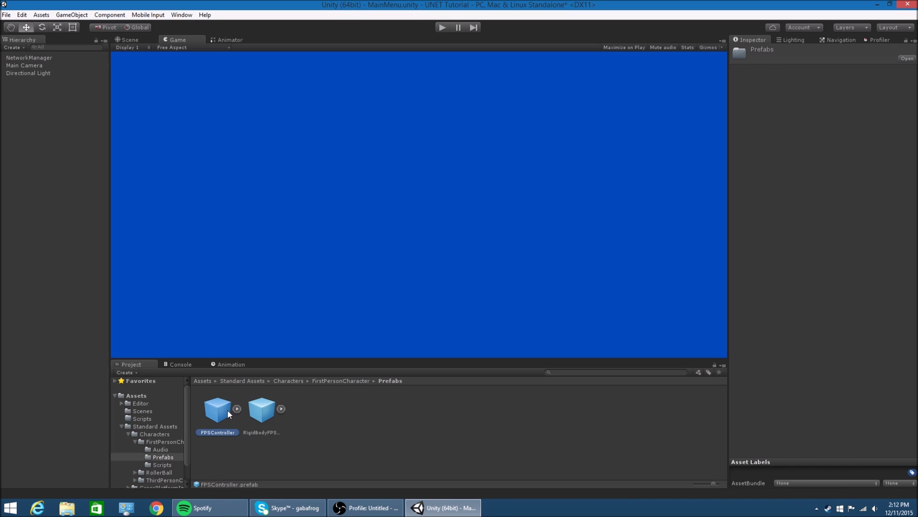
left_click_drag(226, 410, 19, 143)
Create a folder named Prefabs directly under Assets and open it
left_click(154, 435)
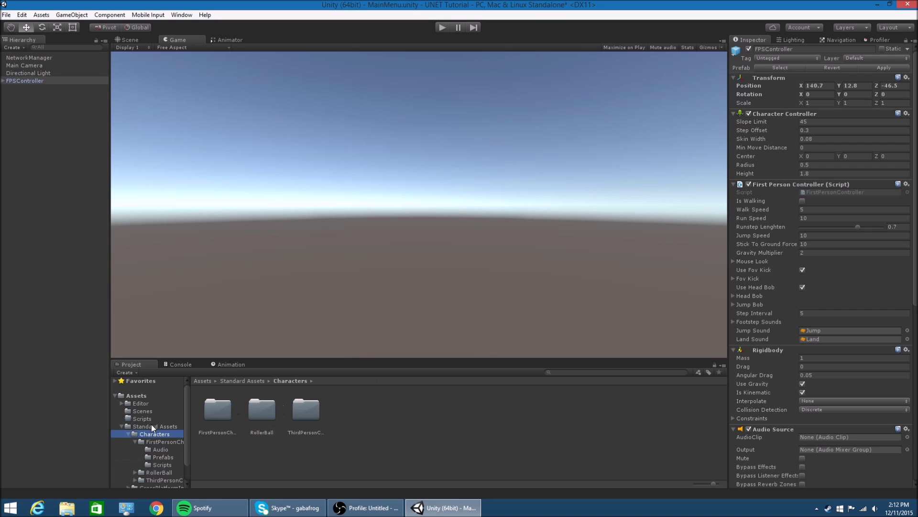
left_click(129, 434)
left_click(140, 395)
right_click(296, 459)
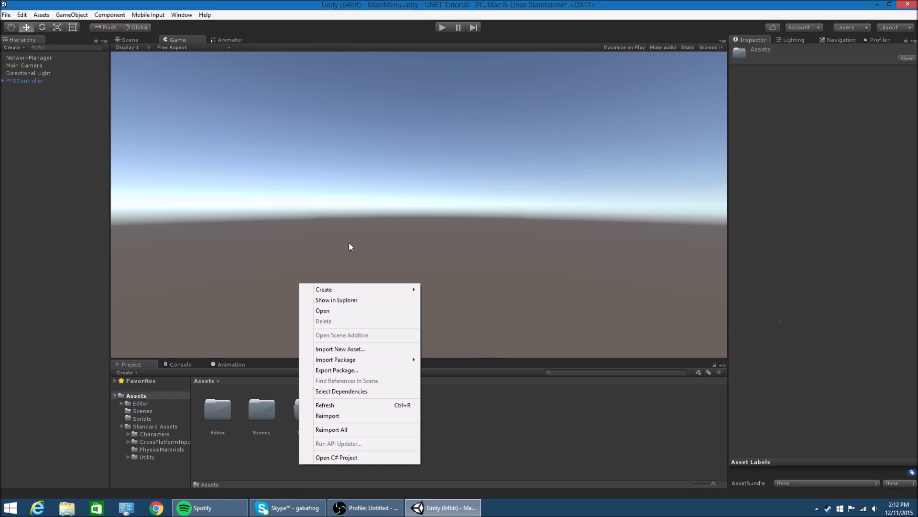
mouse_move(354, 291)
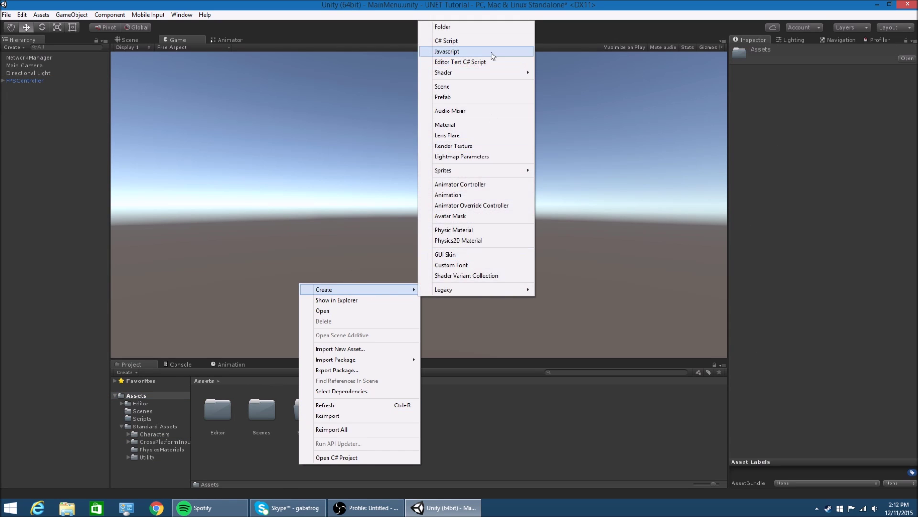
left_click(488, 28)
type("Prefabs")
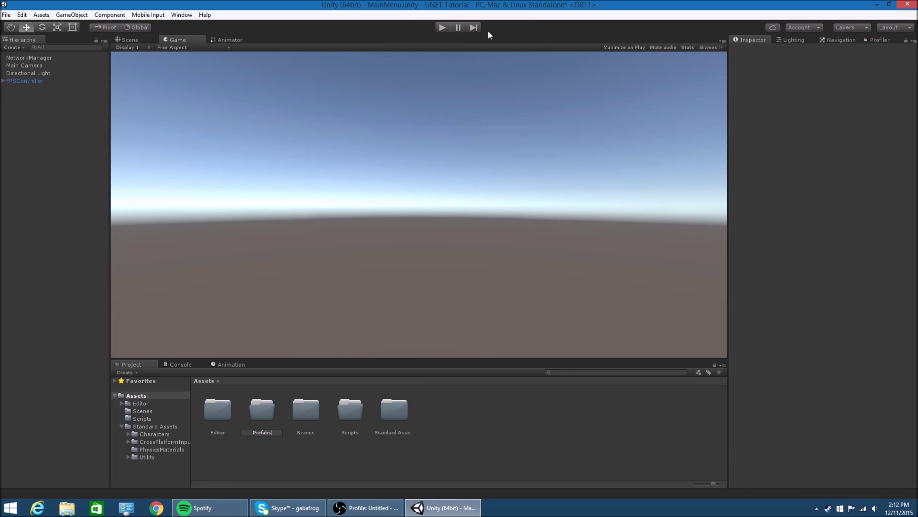
key("Return")
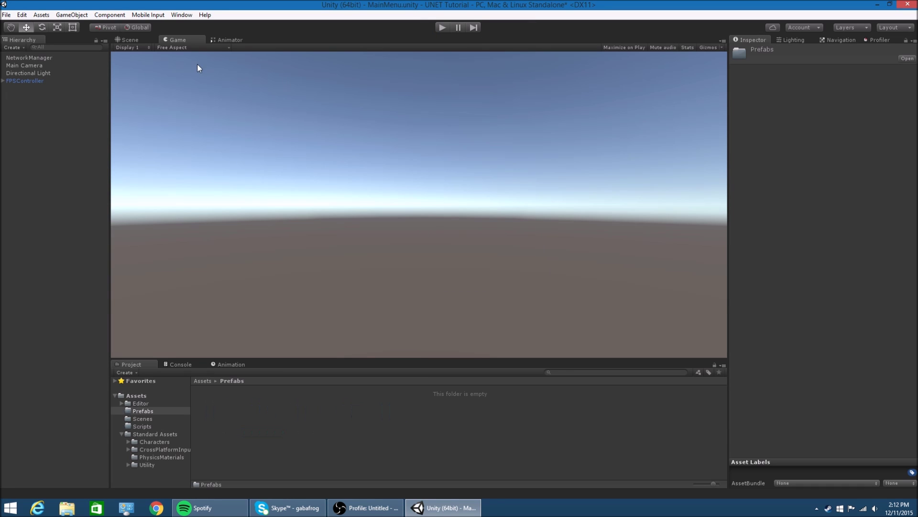
Rename the FPSController object in the scene to Player and save it as a prefab in the Prefabs folder
left_click(59, 83)
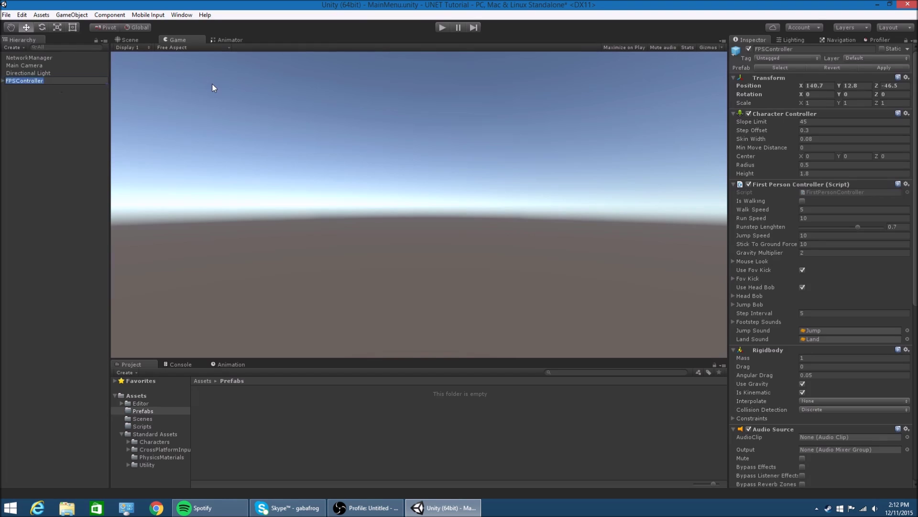
key("F2")
type("Player")
key("Return")
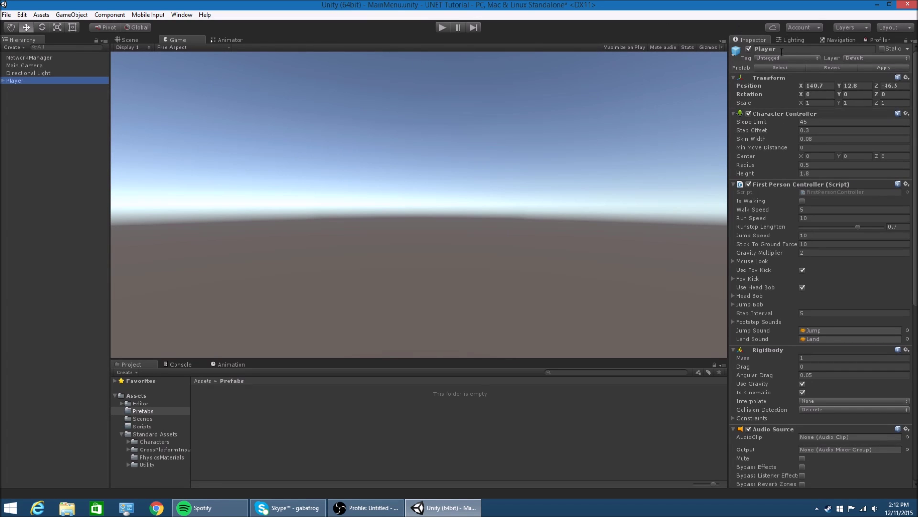
left_click_drag(35, 79, 281, 421)
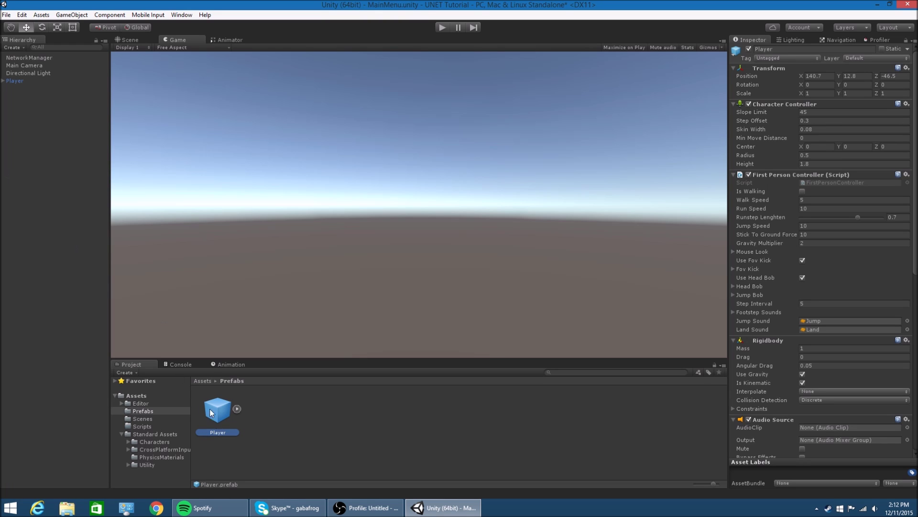
Delete the Player object from the MainMenu scene's hierarchy
left_click(38, 80)
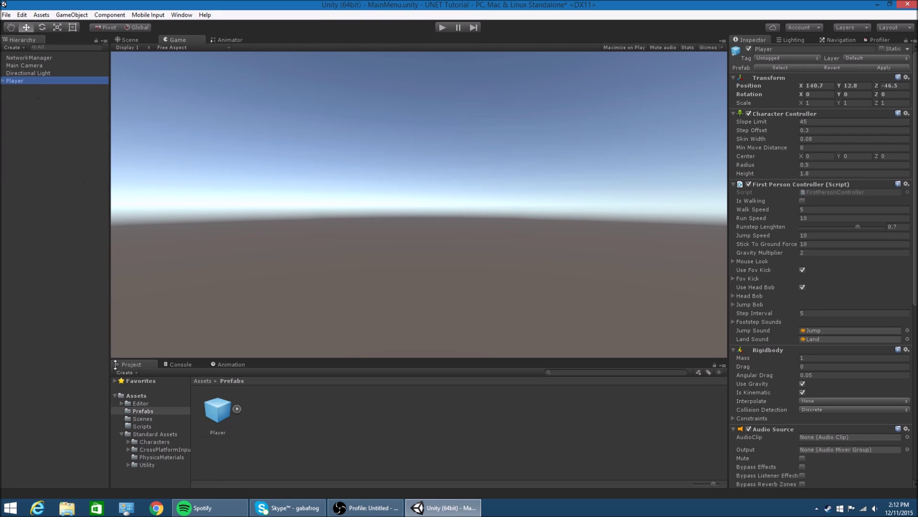
key("Delete")
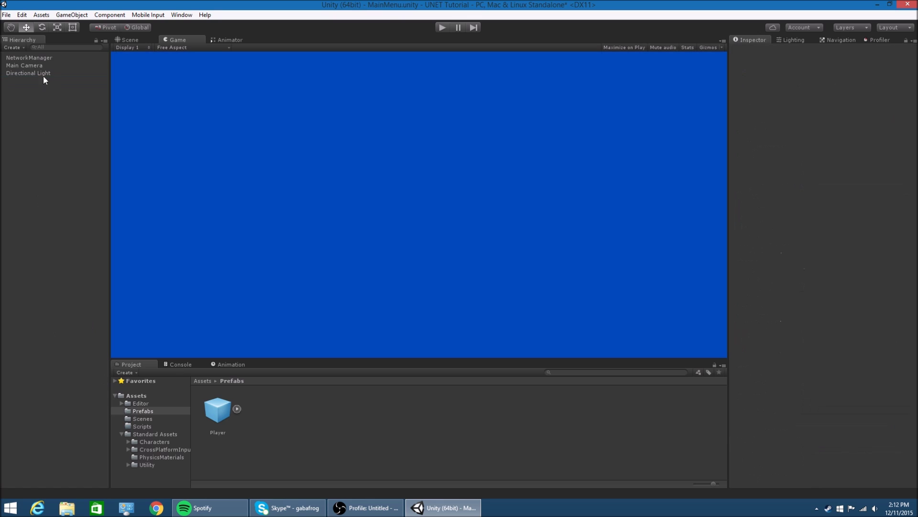
Try to assign the Player prefab as the Player Prefab in the NetworkManager's Spawn Info
left_click(42, 58)
left_click(733, 155)
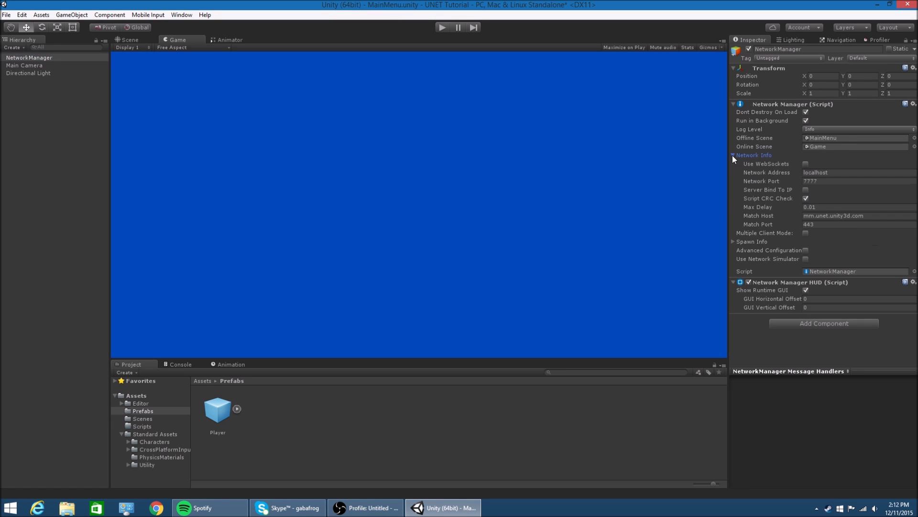
left_click(733, 155)
left_click(733, 163)
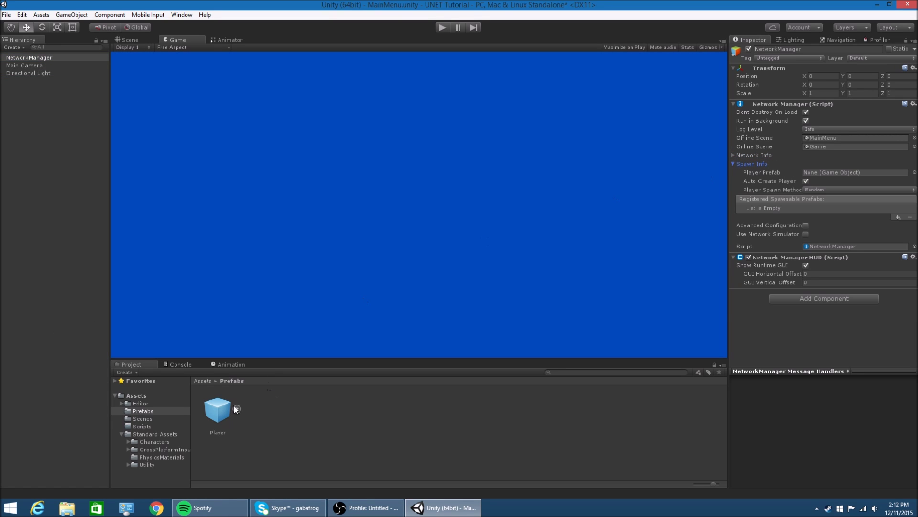
left_click_drag(236, 409, 832, 178)
Add a NetworkIdentity component to the Player prefab and enable its Local Player Authority option
left_click(226, 412)
scroll(851, 411, "down", 10)
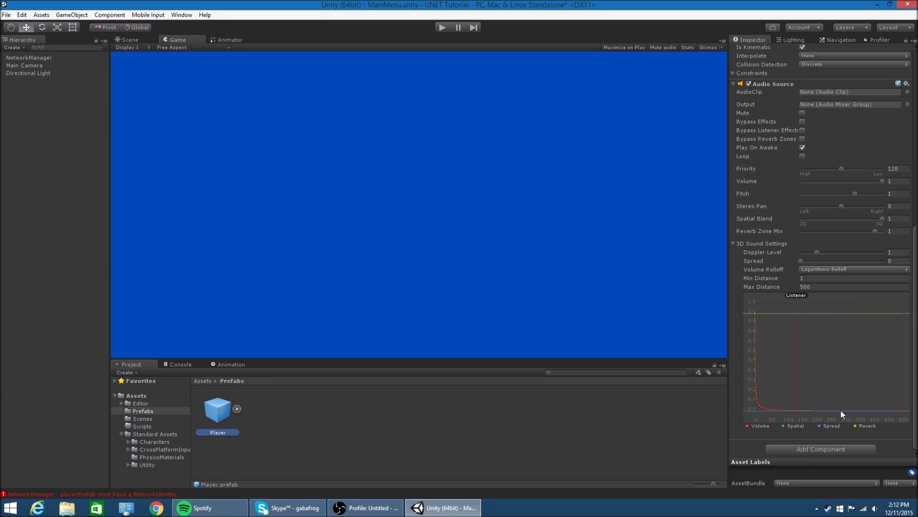
scroll(731, 211, "up", 3)
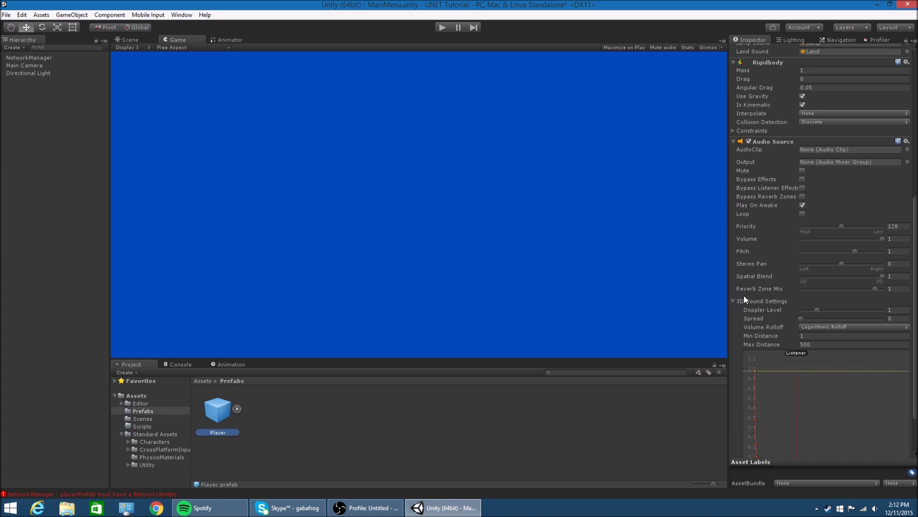
left_click(734, 301)
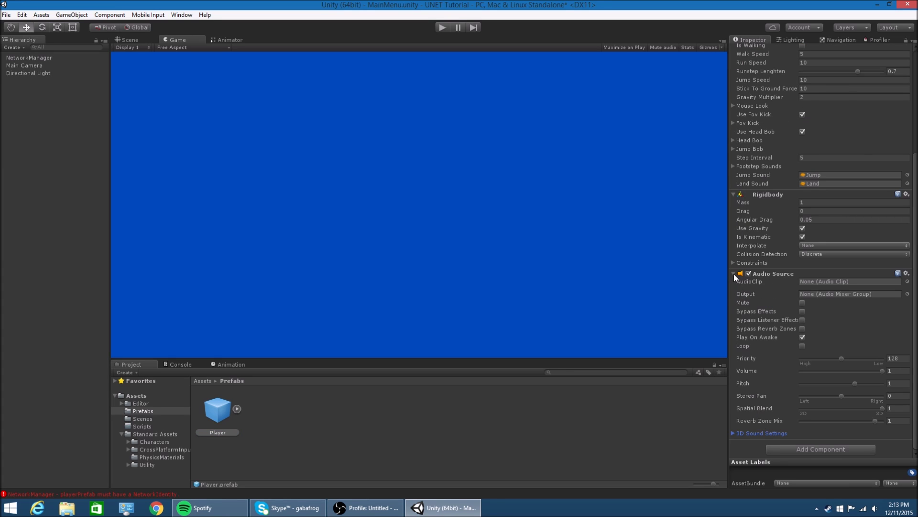
left_click(733, 274)
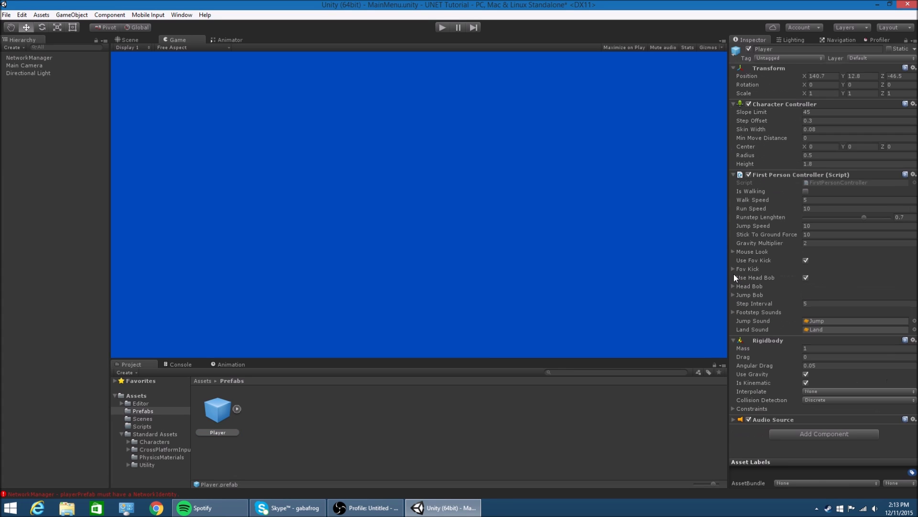
left_click(775, 432)
type("networki")
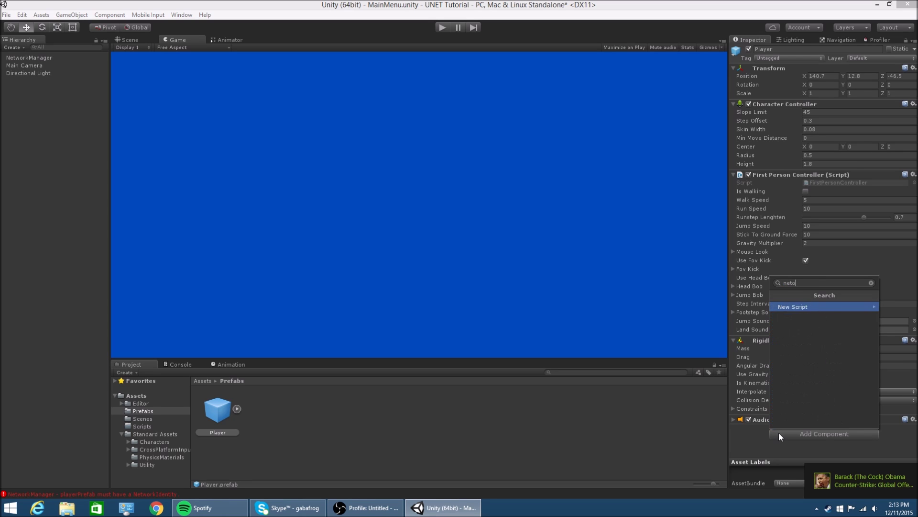
key("Return")
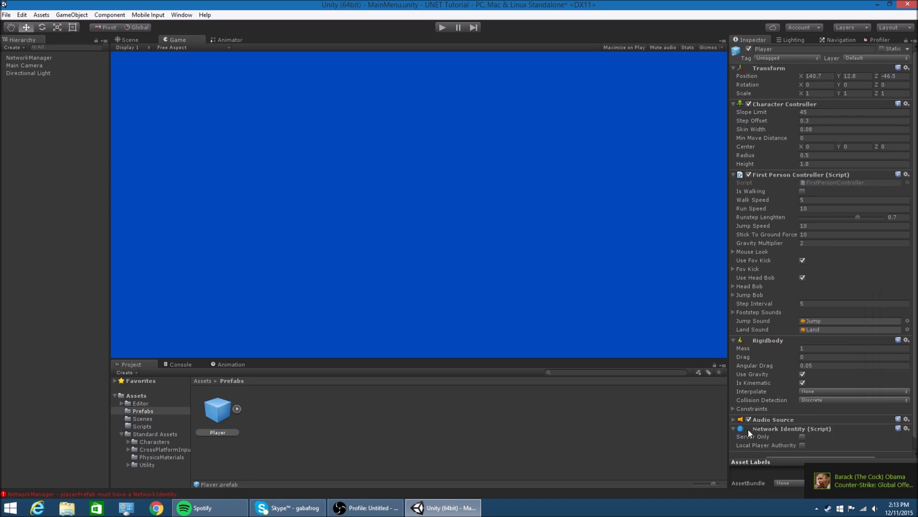
left_click(803, 432)
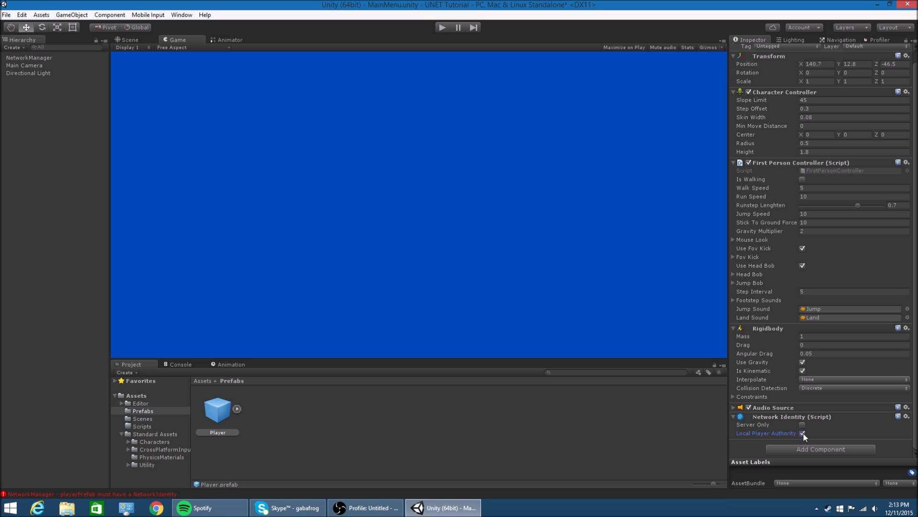
Clear the console messages and return to the Prefabs folder in the project assets
left_click(181, 364)
left_click(123, 371)
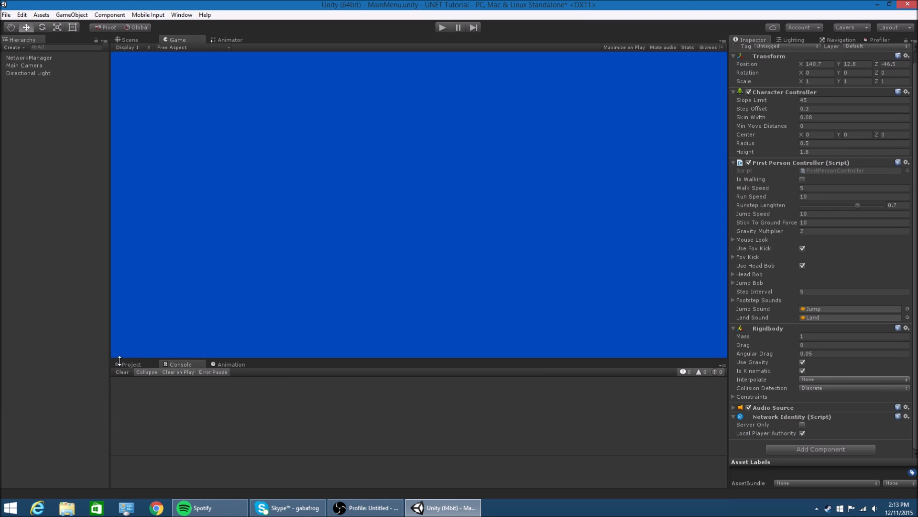
left_click(129, 364)
Add a NetworkTransform component with Transform Sync Mode set to Sync Transform to the Player prefab and save the scene
scroll(746, 398, "up", 1)
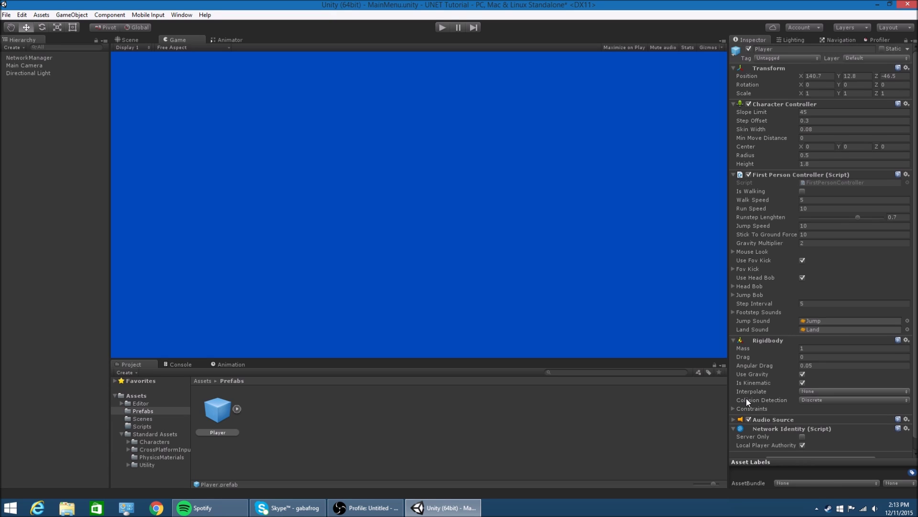
scroll(746, 398, "down", 1)
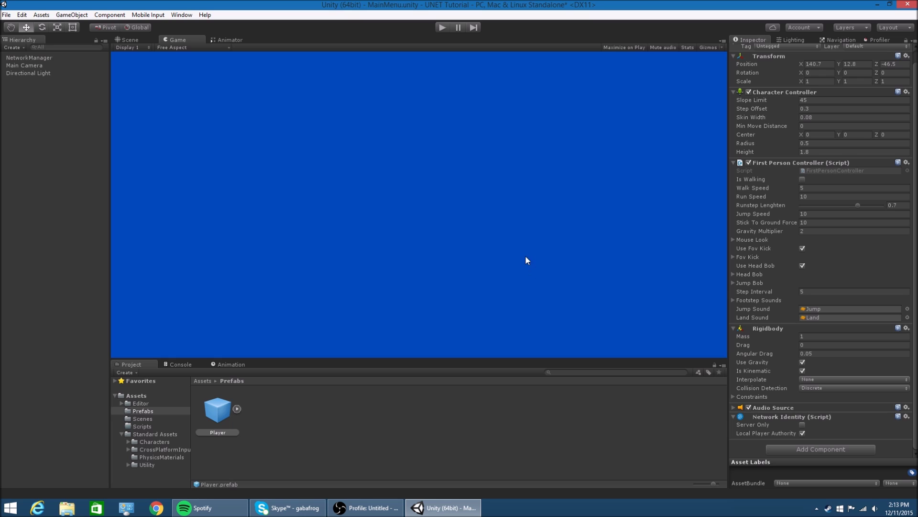
left_click(786, 446)
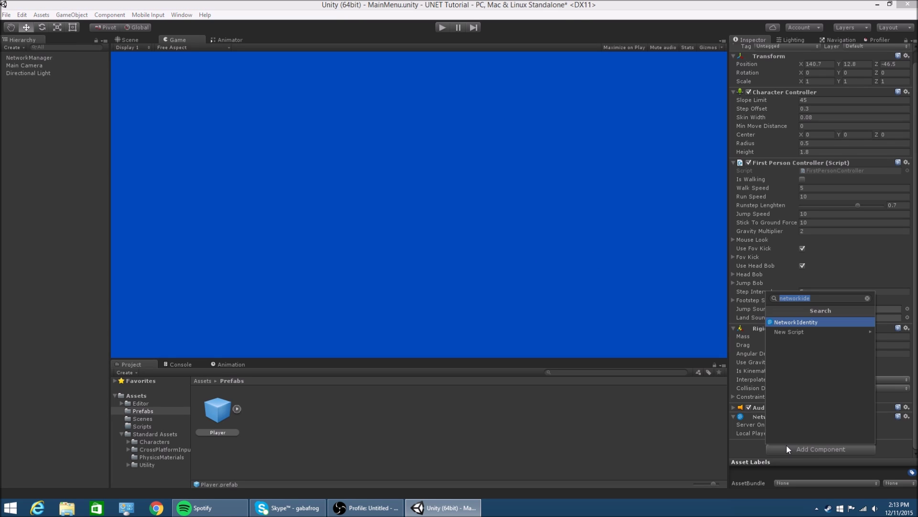
type("networktra")
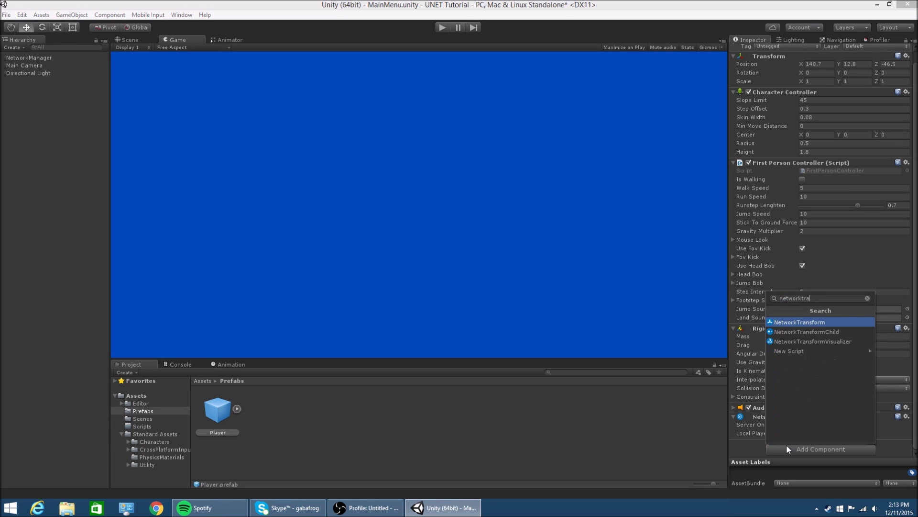
key("Return")
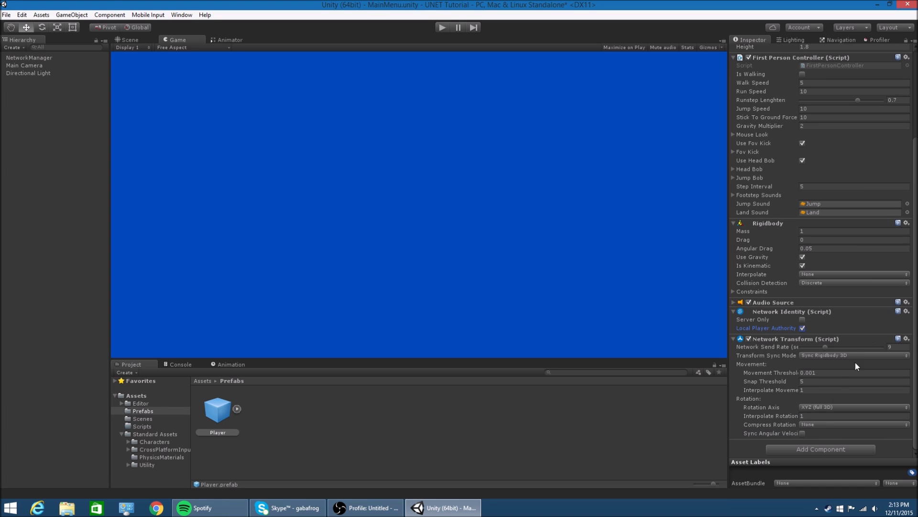
left_click(835, 355)
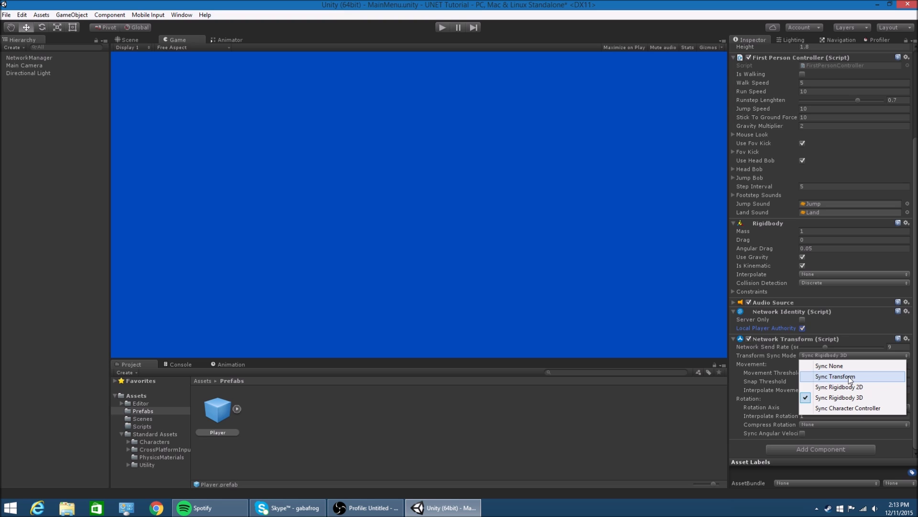
left_click(865, 376)
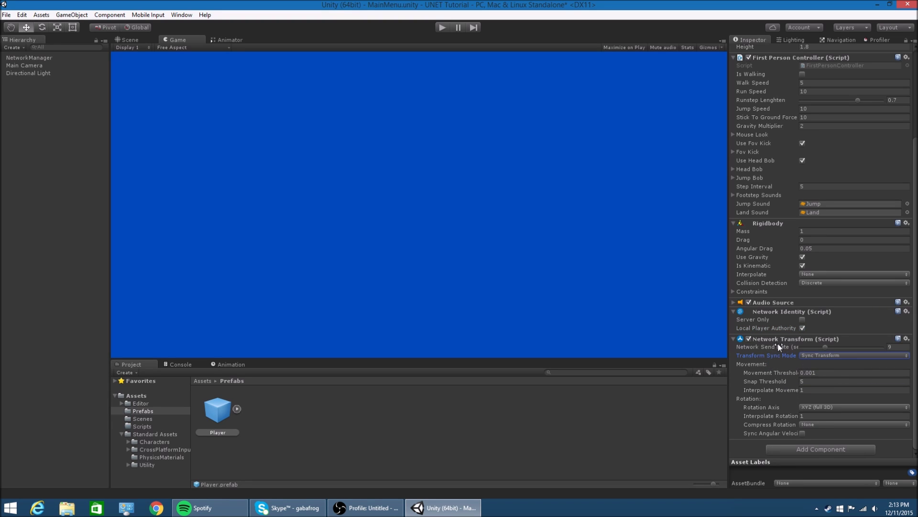
mouse_move(789, 342)
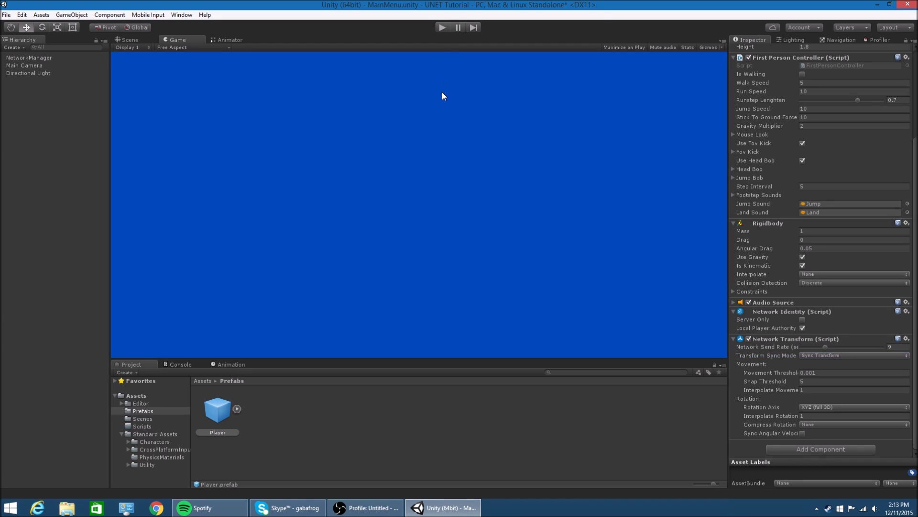
key("ctrl+s")
Test the MainMenu scene as a LAN host, stop playing, and examine the error in the console
left_click(442, 28)
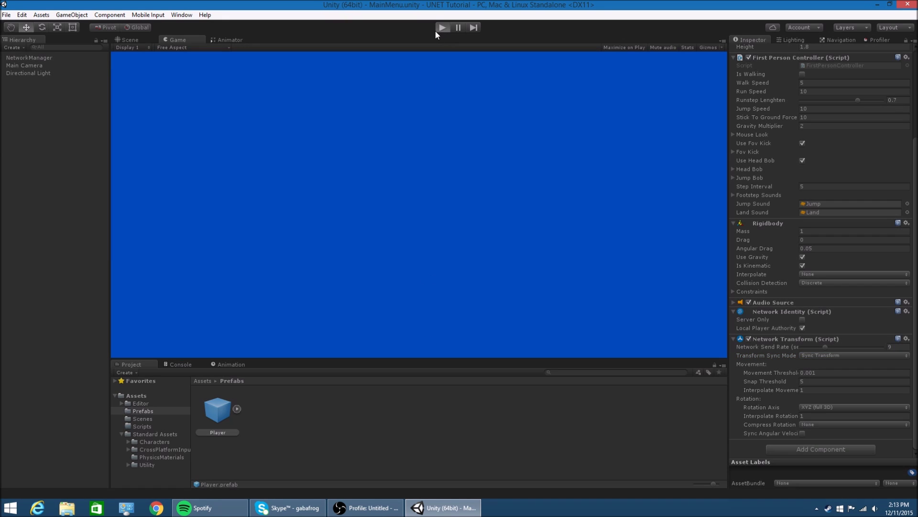
left_click(185, 74)
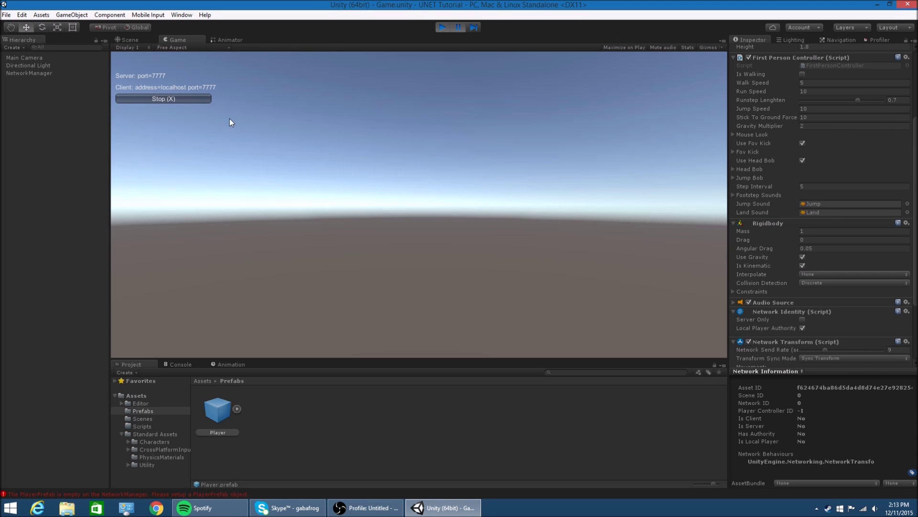
left_click(441, 28)
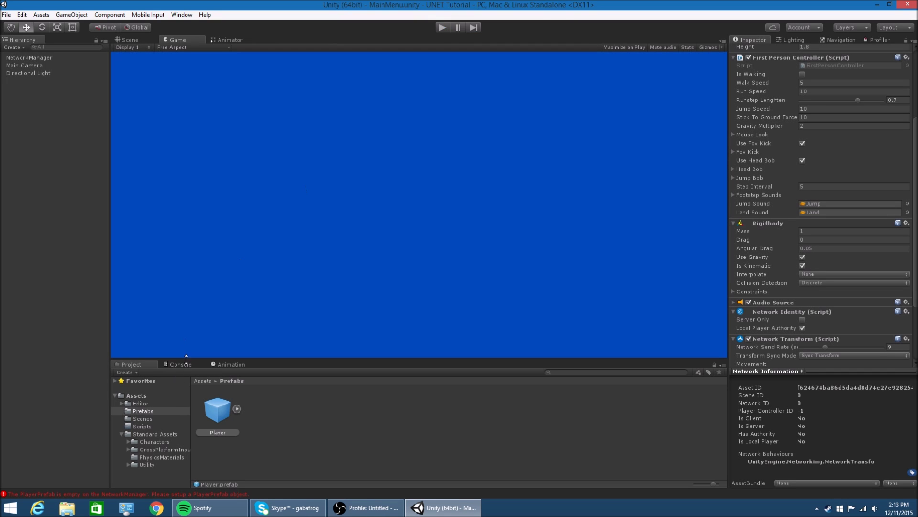
left_click(181, 364)
left_click(182, 381)
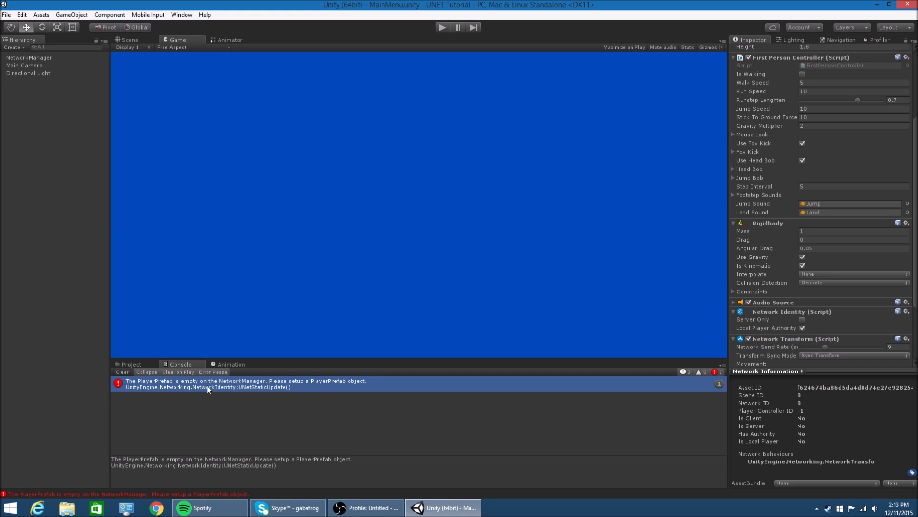
scroll(856, 244, "up", 5)
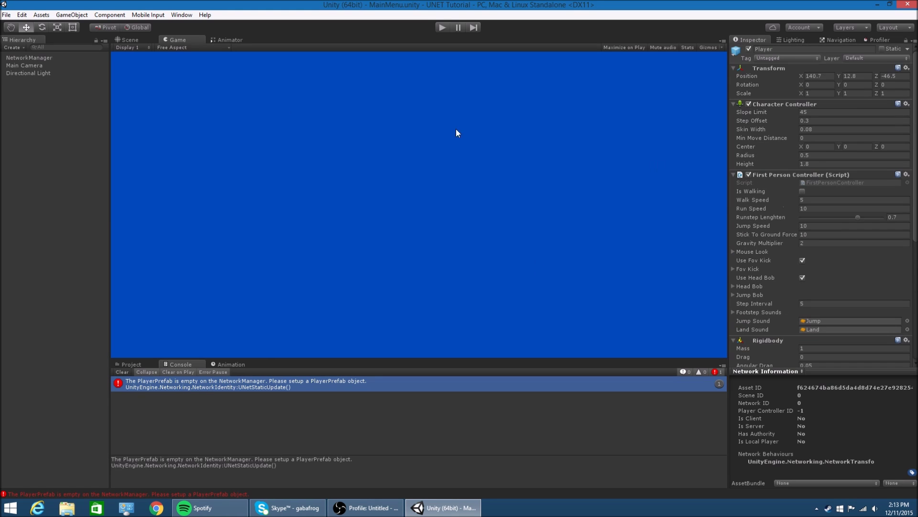
Assign the Player prefab from the Prefabs folder to the NetworkManager's Player Prefab field in Spawn Info
left_click(126, 364)
left_click(24, 72)
left_click(31, 58)
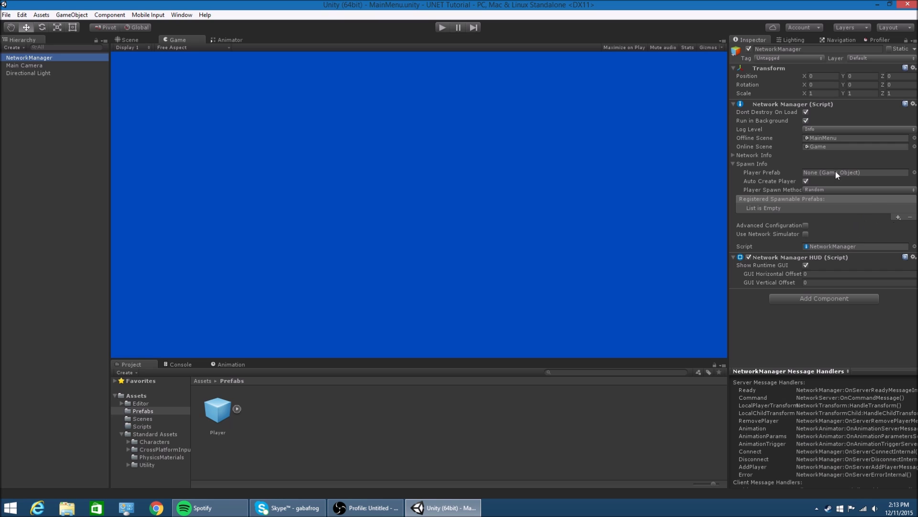
left_click_drag(221, 415, 831, 173)
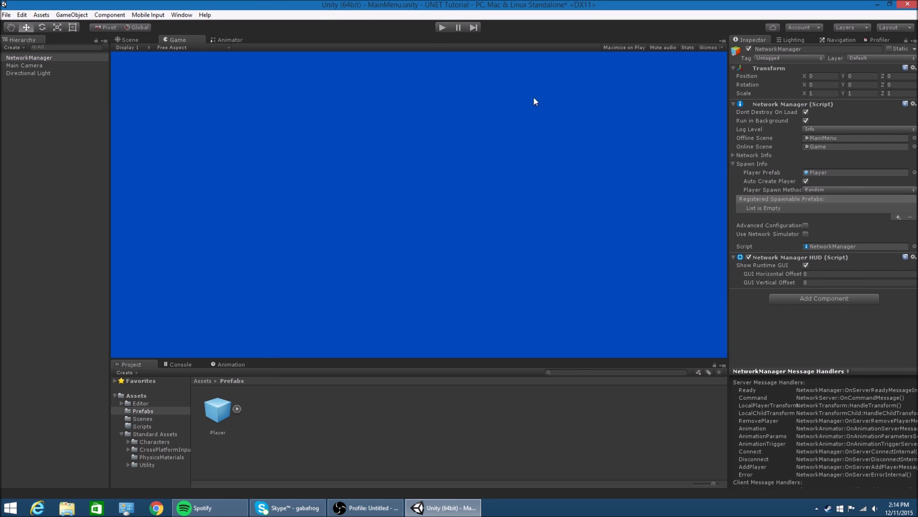
Play the MainMenu scene as a LAN host to check the player spawning, and stop play mode
left_click(441, 28)
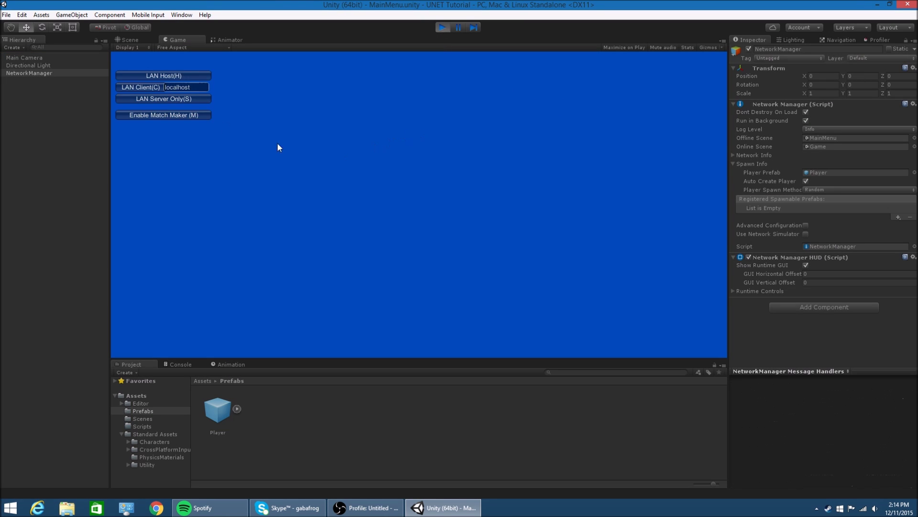
left_click(151, 75)
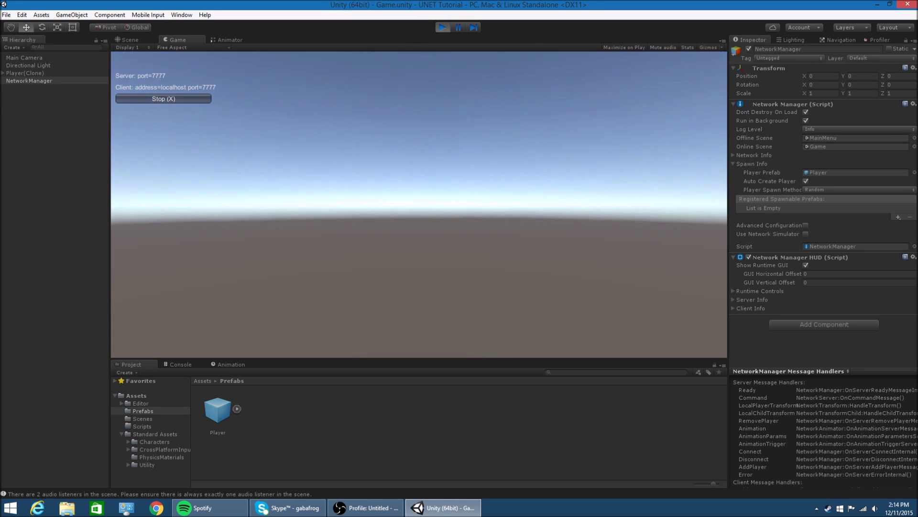
key("alt+Tab")
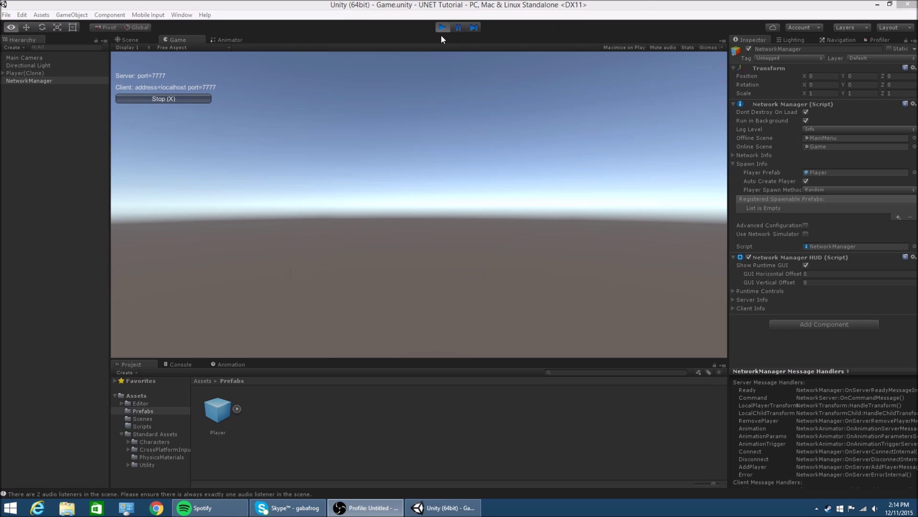
left_click(441, 31)
left_click(72, 82)
Try adding a 3D cube to the MainMenu scene and scaling it vertically
left_click(144, 42)
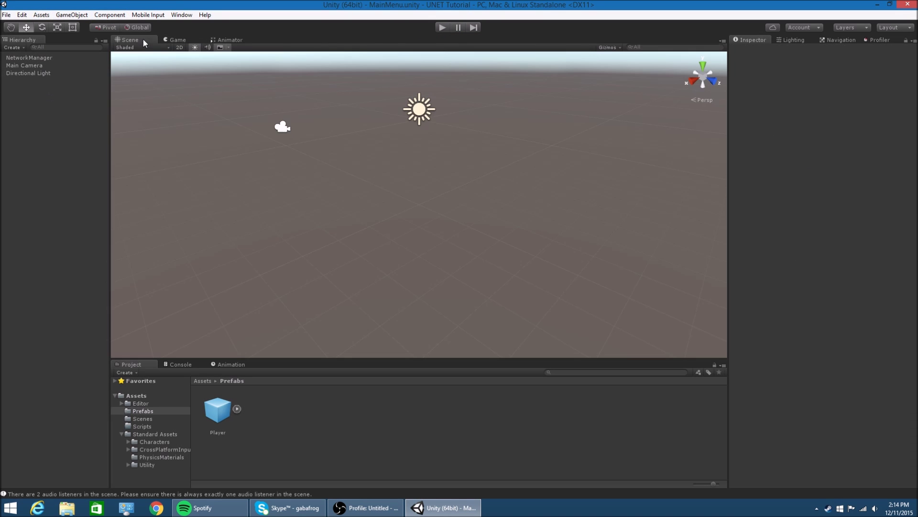
right_click_drag(193, 291, 214, 179)
right_click(12, 146)
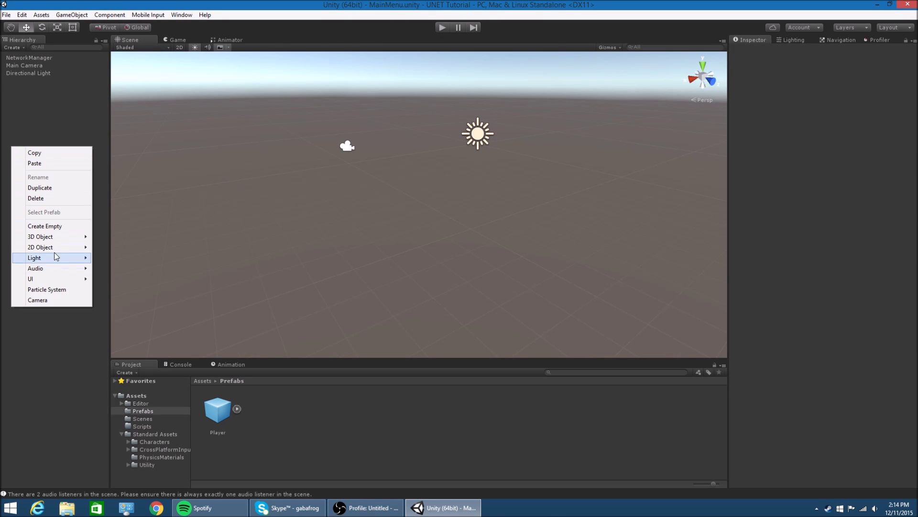
mouse_move(59, 240)
left_click(125, 236)
key("r")
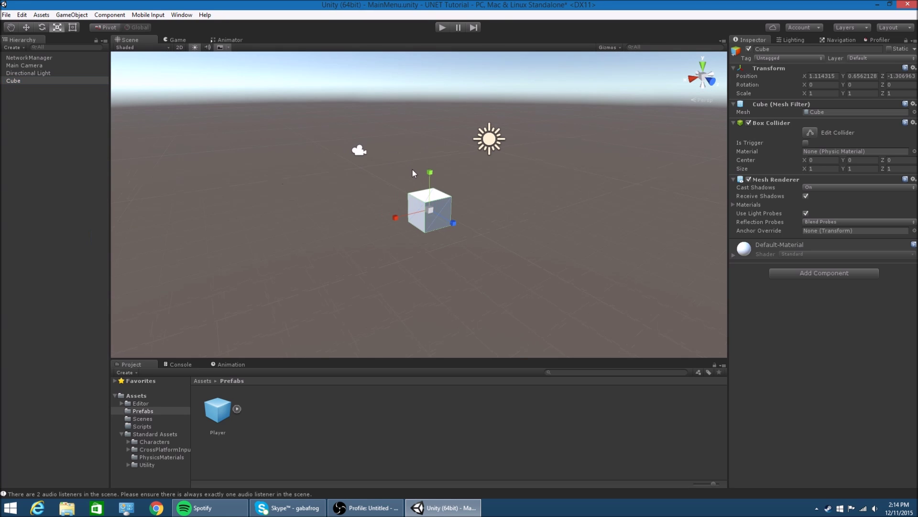
left_click_drag(432, 177, 429, 197)
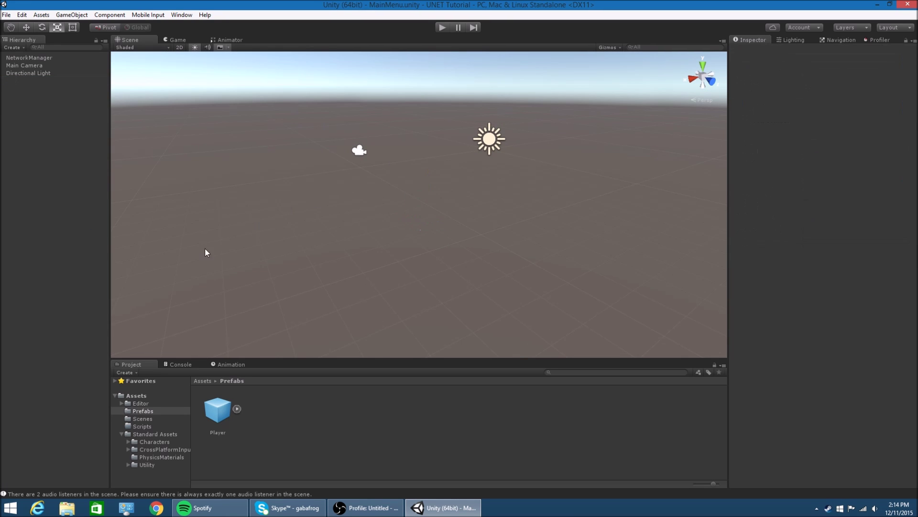
Open the Game scene from the Scenes folder
left_click(176, 417)
double_click(218, 411)
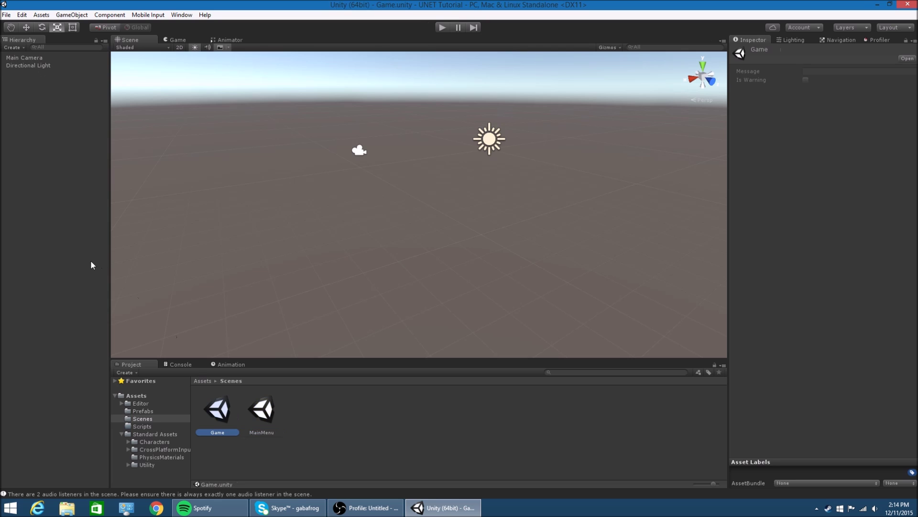
right_click(75, 182)
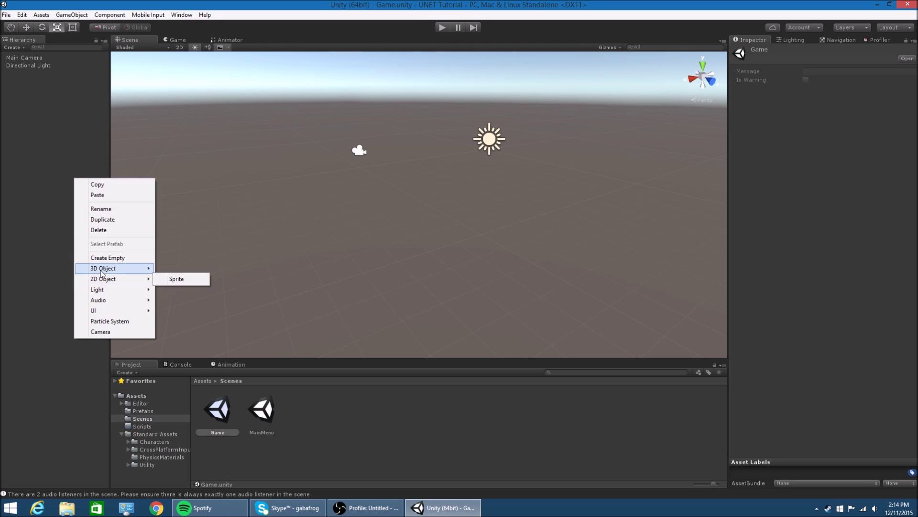
mouse_move(114, 270)
left_click(207, 268)
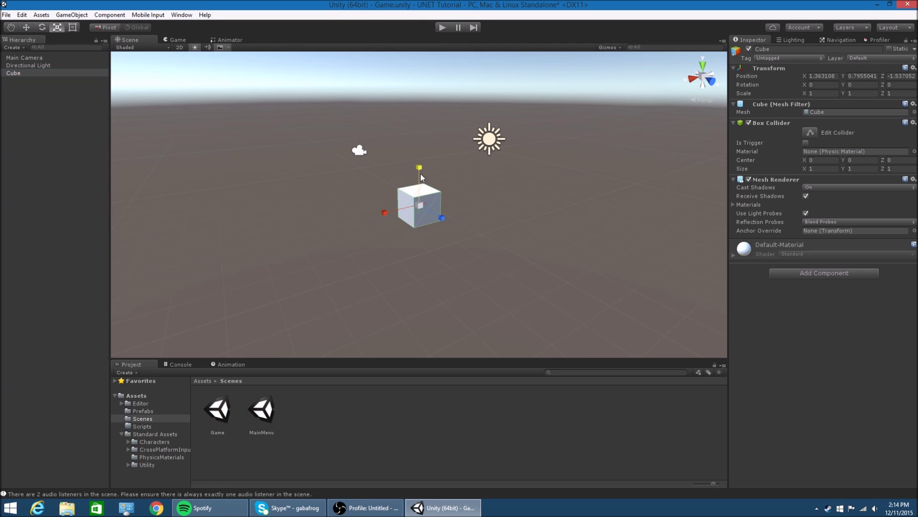
left_click_drag(420, 174, 421, 189)
left_click(868, 94)
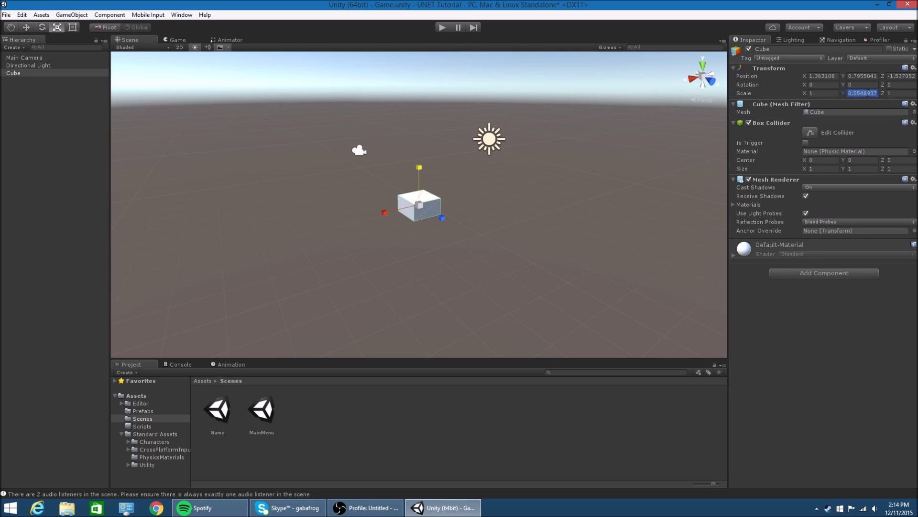
type("4")
key("BackSpace")
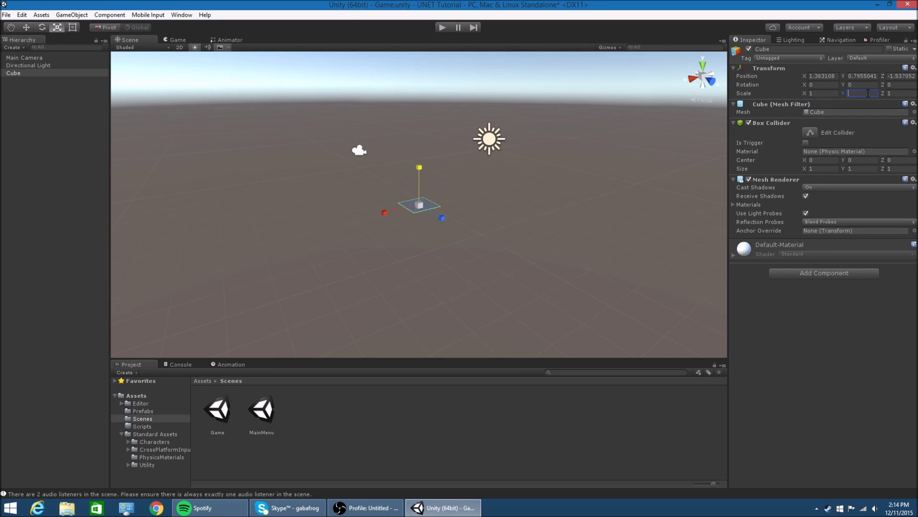
type("1")
left_click(94, 70)
key("Delete")
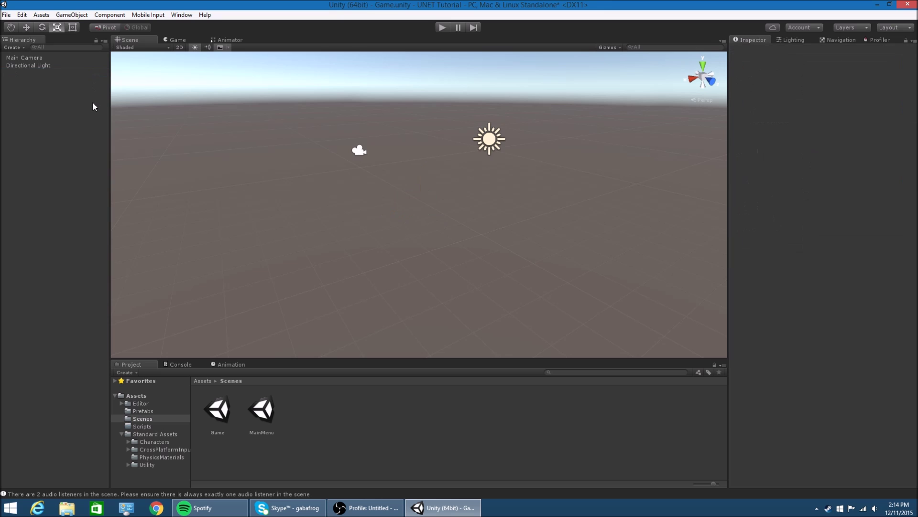
Add a 3D plane to the Game scene
right_click(94, 103)
left_click(276, 121)
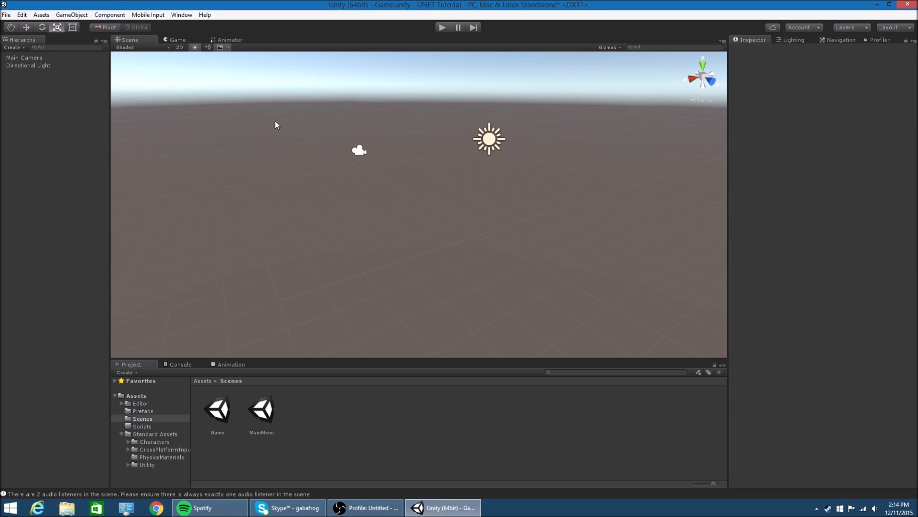
right_click(66, 142)
mouse_move(112, 232)
left_click(190, 271)
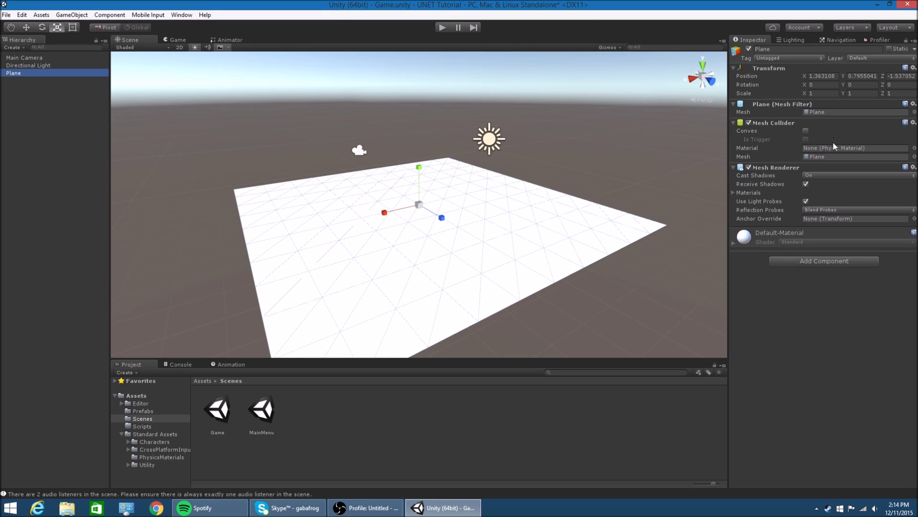
Set the plane's scale to 200 on X, 1 on Y and 200 on Z
left_click(835, 93)
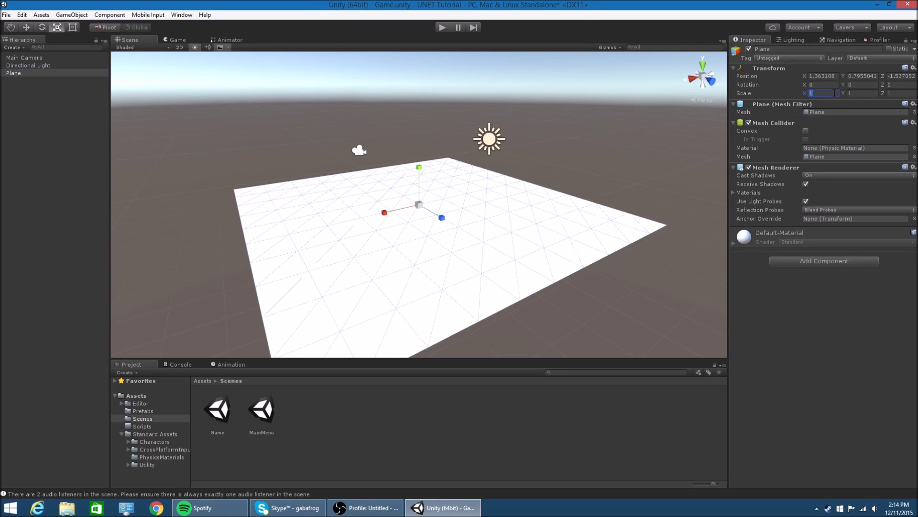
type("200")
key("Tab")
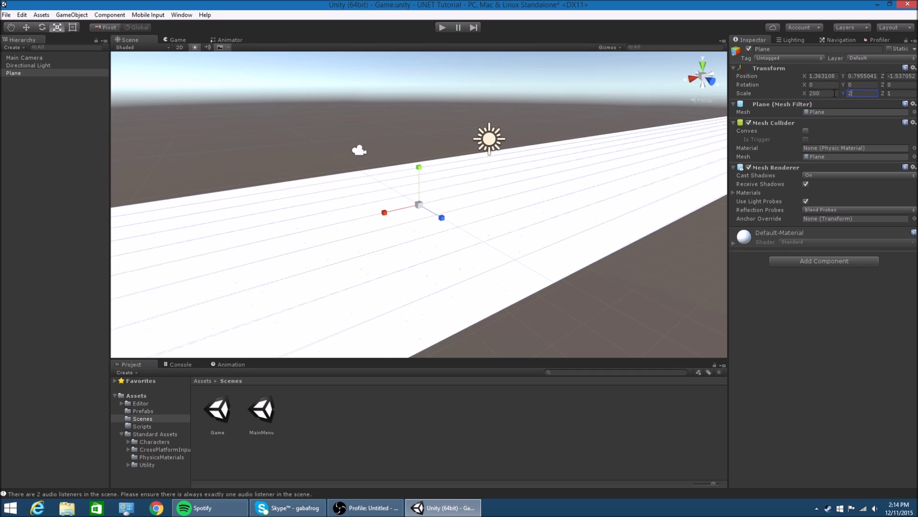
type("200")
key("BackSpace")
key("BackSpace")
key("Tab")
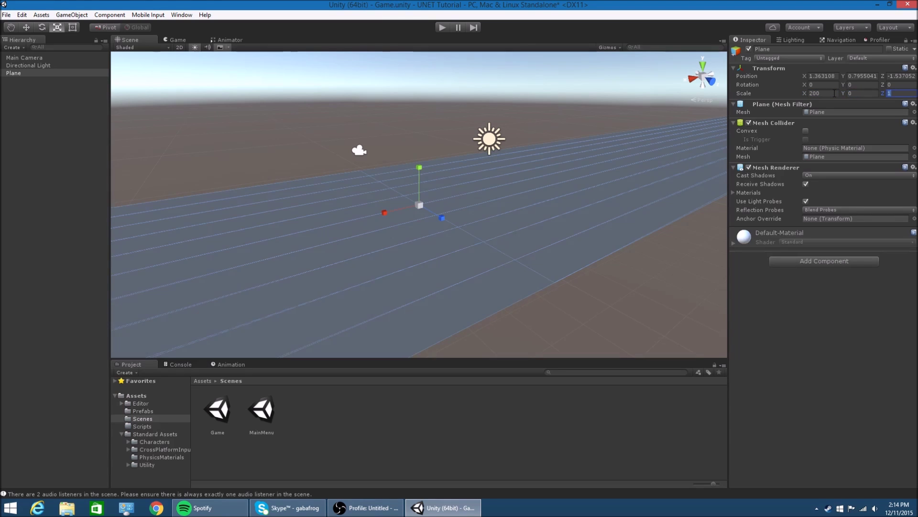
key("BackSpace")
type("200")
key("BackSpace")
key("BackSpace")
type("00")
key("Return")
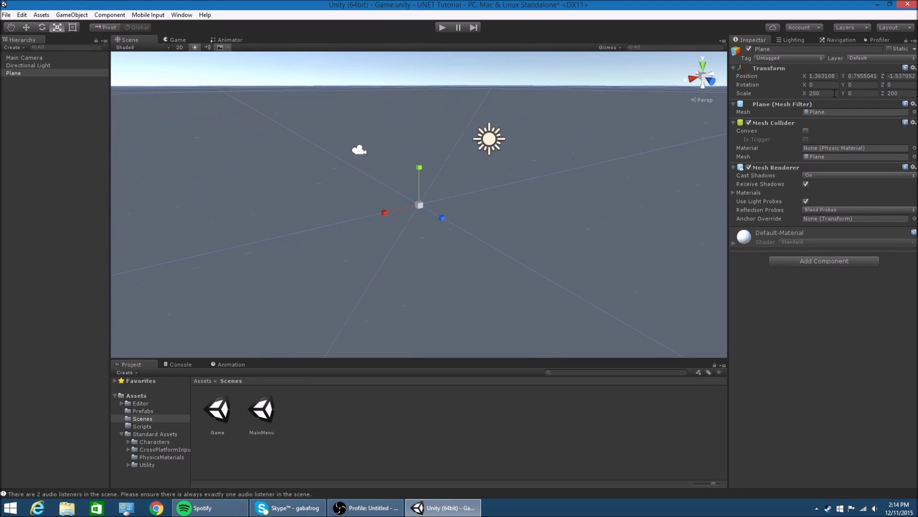
left_click(862, 95)
type("1")
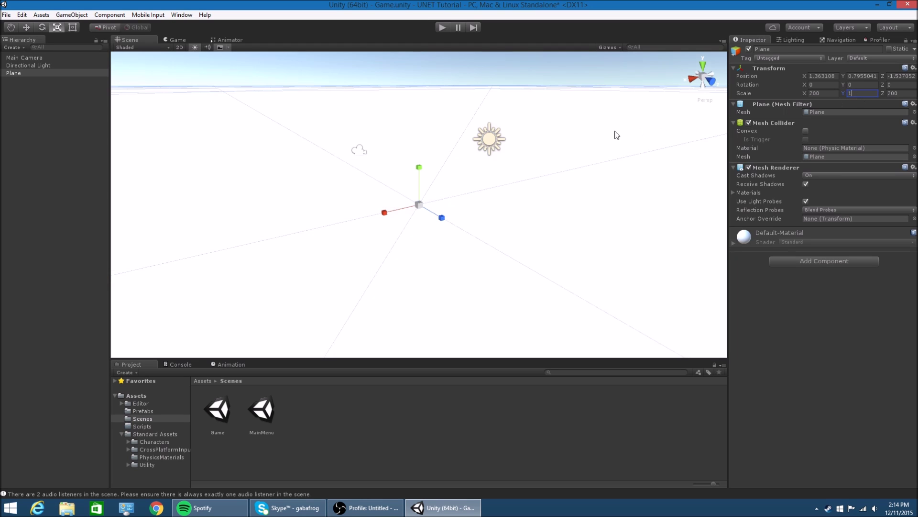
Create a folder named Materials in the project's Assets folder and open it
key("s")
right_click_drag(615, 135, 640, 135)
key("w")
left_click(156, 418)
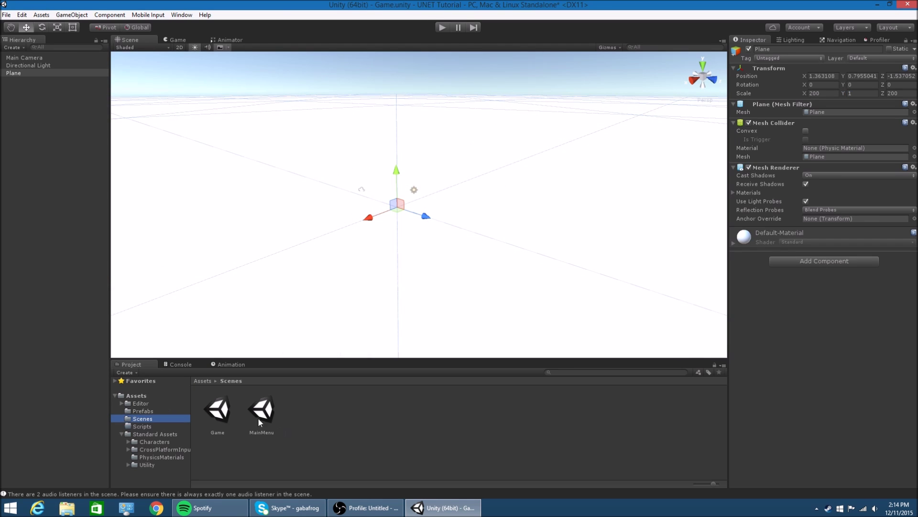
left_click(142, 395)
right_click(289, 458)
mouse_move(322, 281)
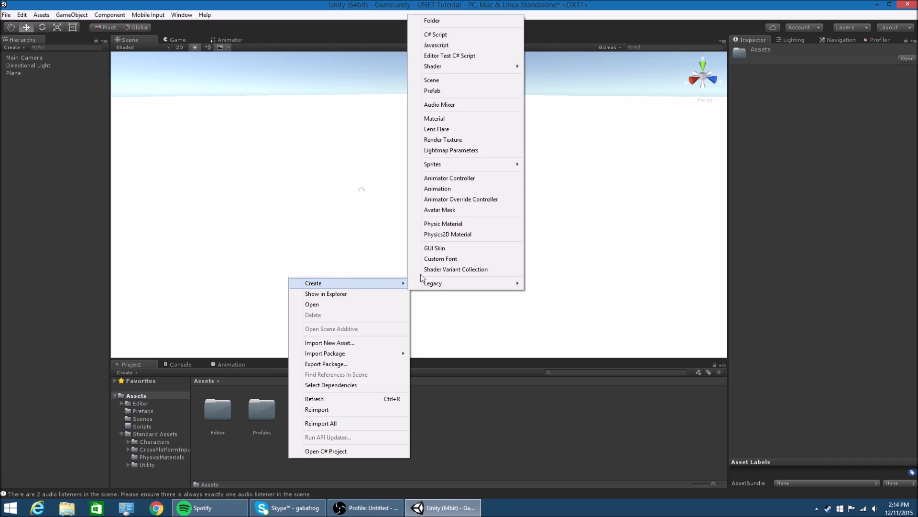
left_click(448, 19)
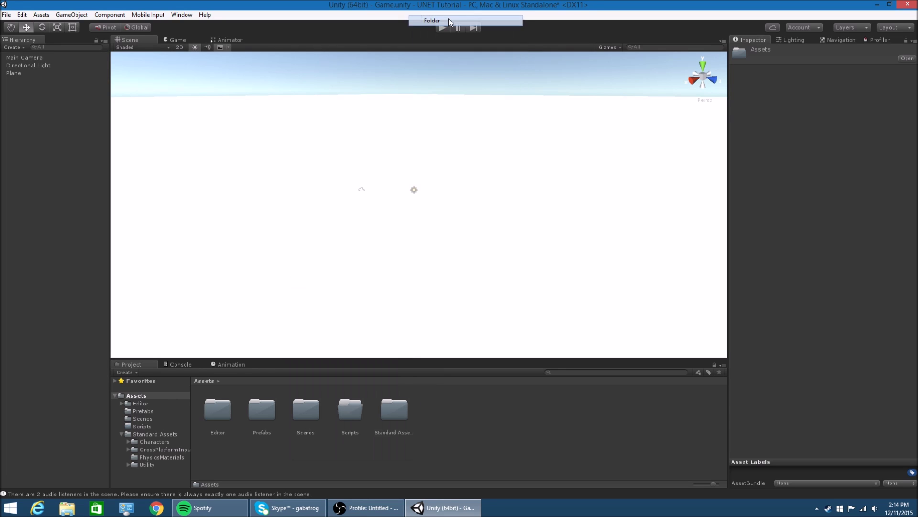
type("Materials")
key("Return")
key("Return")
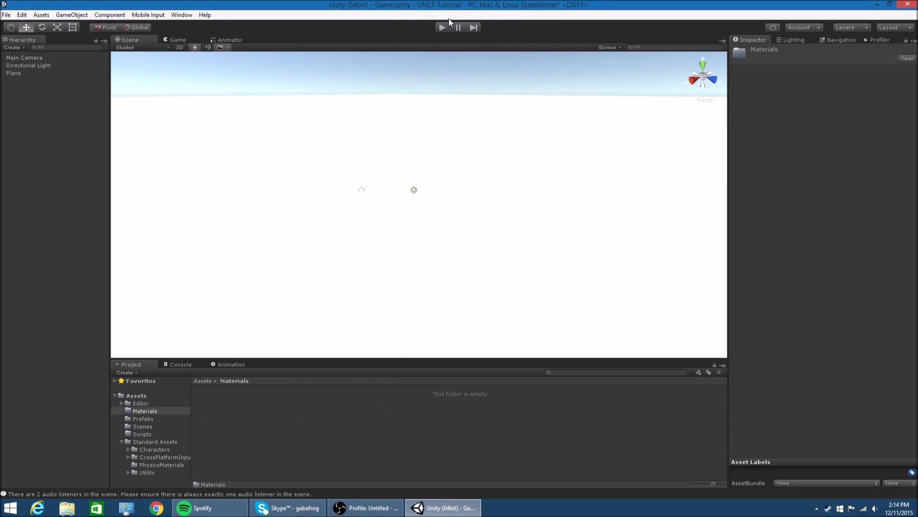
Create a material named Grey in the Materials folder and apply it to the plane
right_click(410, 429)
mouse_move(438, 253)
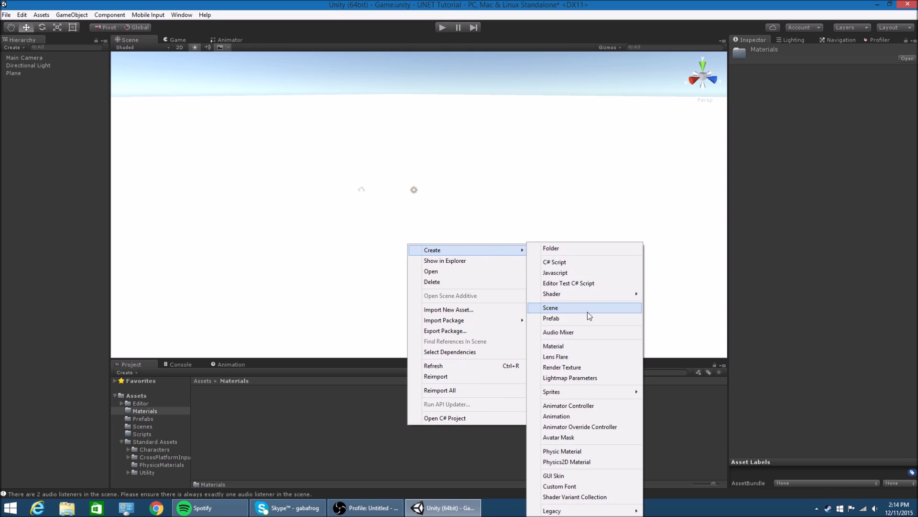
left_click(575, 346)
type("Gr")
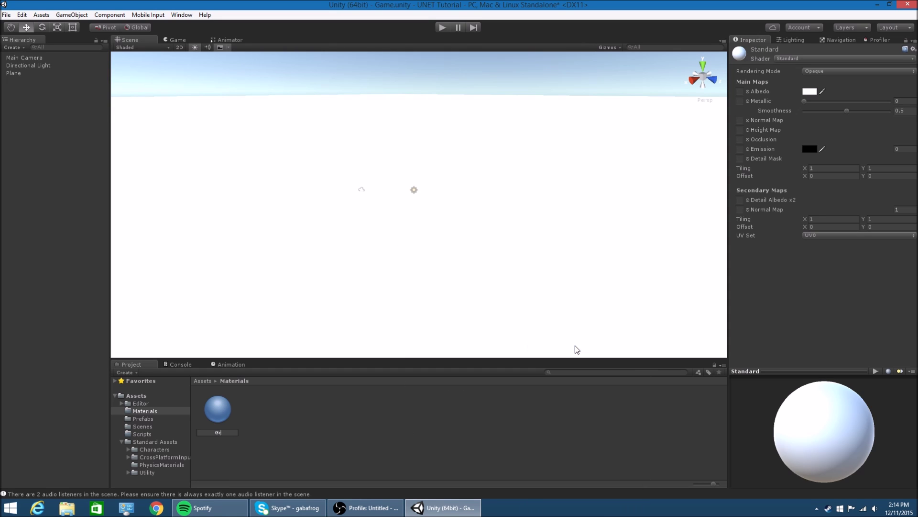
type("ey")
key("Return")
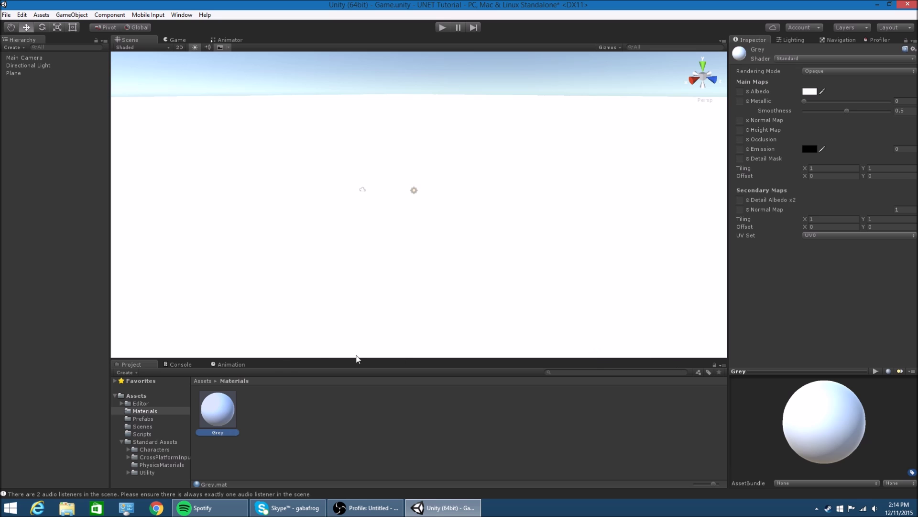
Set the Grey material's albedo colour to dark grey 3D3D3DFF and its smoothness to 0
left_click(810, 91)
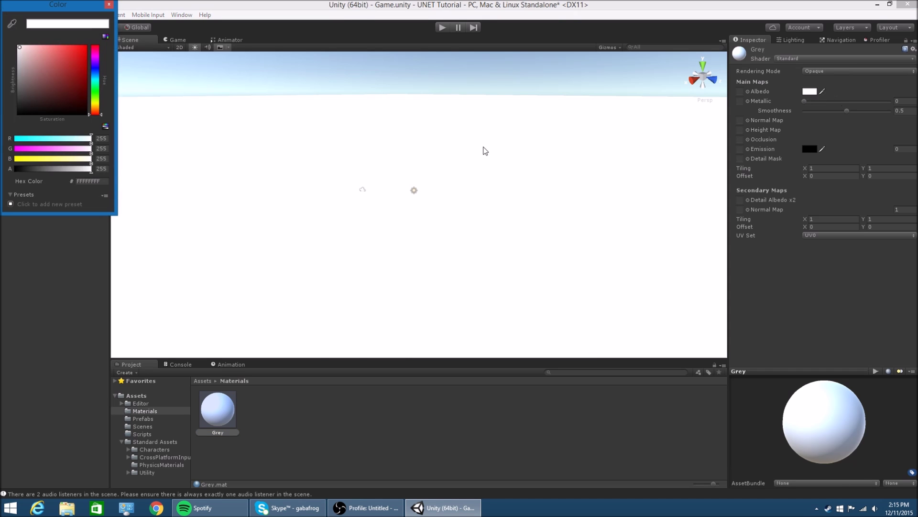
mouse_move(55, 81)
left_mouse_down()
mouse_move(7, 85)
mouse_move(2, 99)
left_mouse_up()
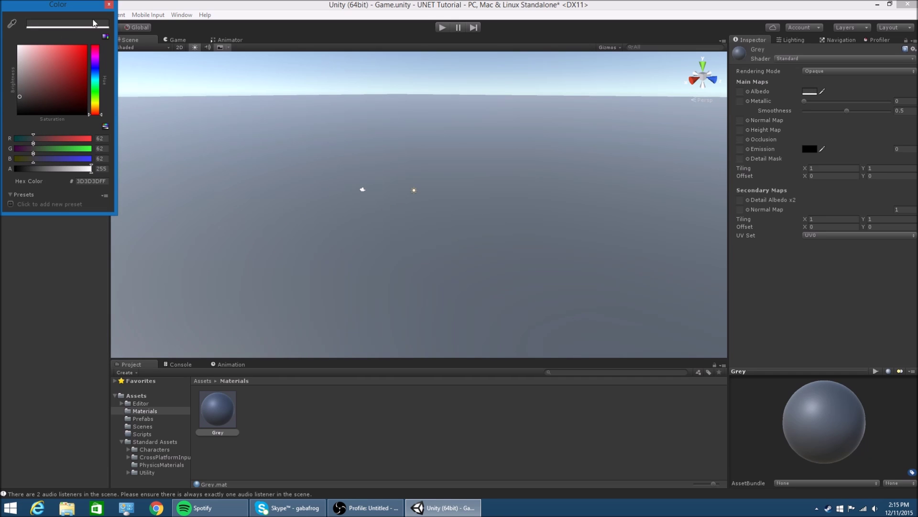
left_click(109, 4)
left_click_drag(847, 110, 801, 111)
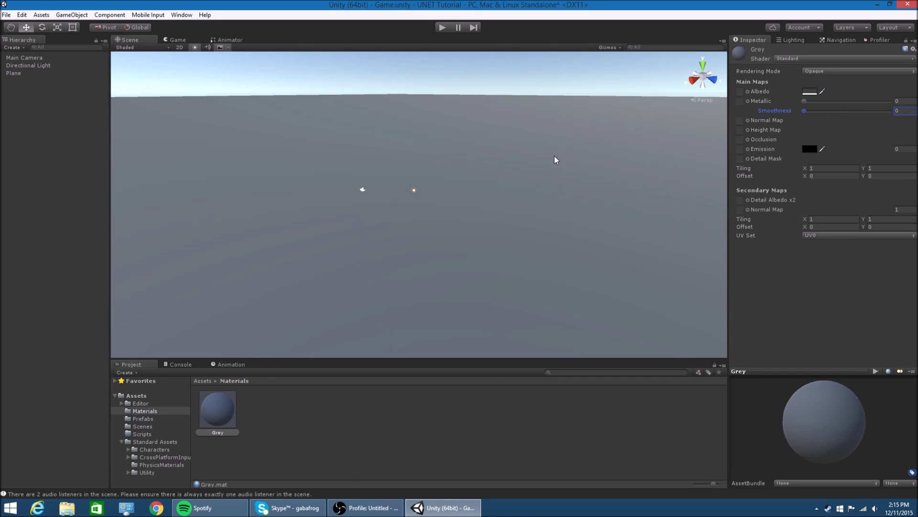
mouse_move(477, 205)
left_mouse_down("alt")
mouse_move(506, 149)
mouse_move(455, 194)
mouse_move(472, 189)
left_mouse_up("alt")
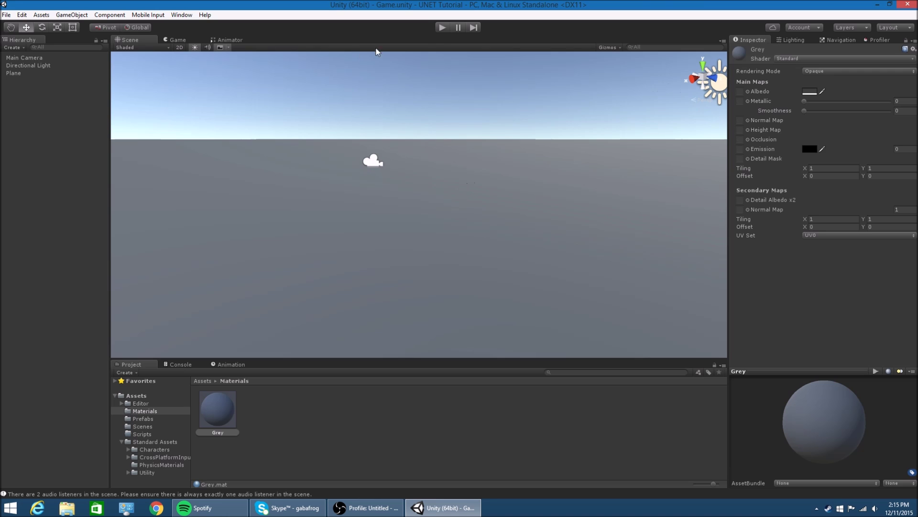
left_click(173, 166)
left_click_drag(196, 187, 378, 230, "alt")
scroll(396, 169, "down", 5)
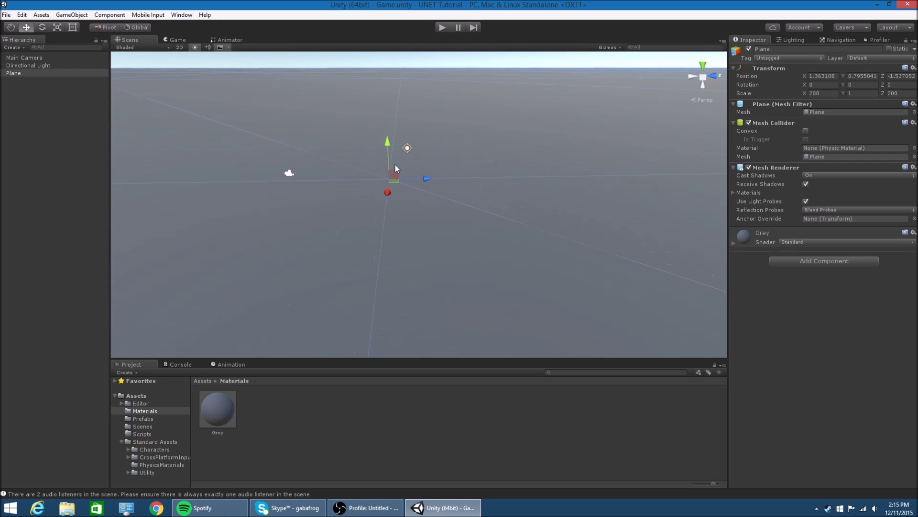
left_click(867, 95)
type("-1")
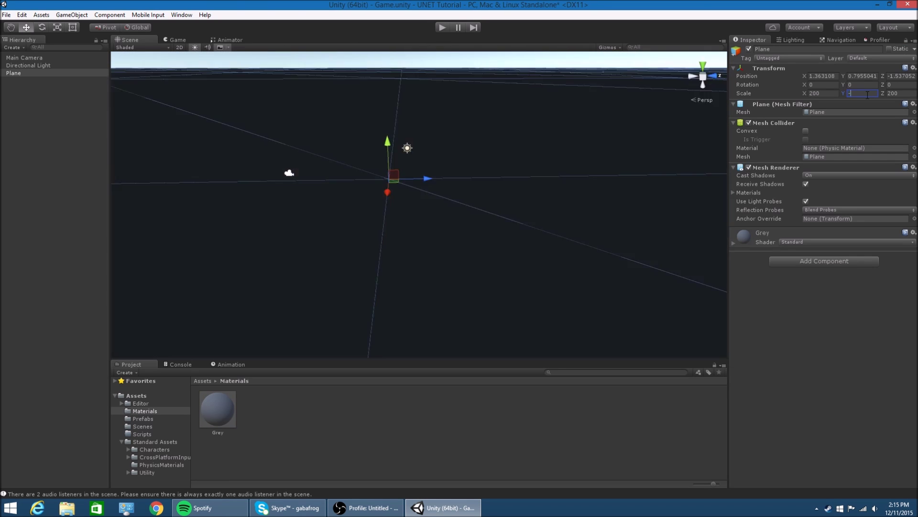
key("ctrl+z")
key("ctrl+z")
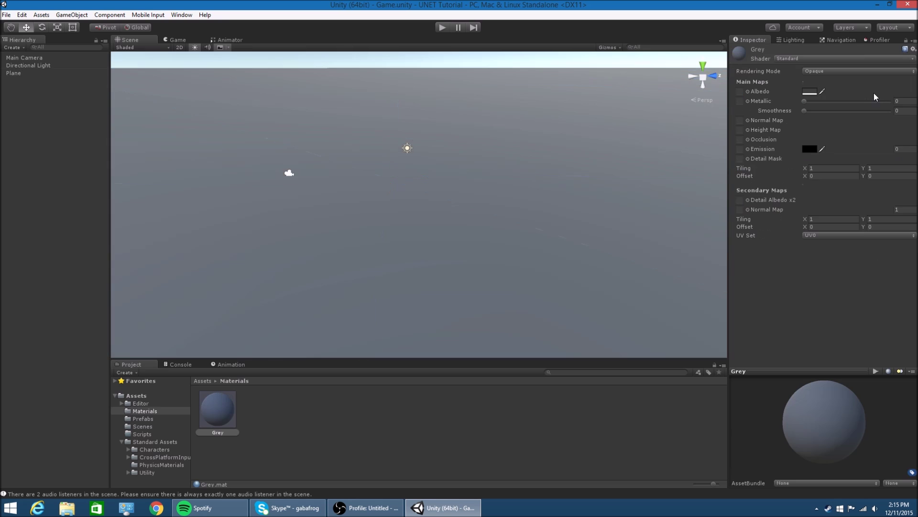
Set the plane's Y position to -5
left_click(11, 73)
left_click(865, 76)
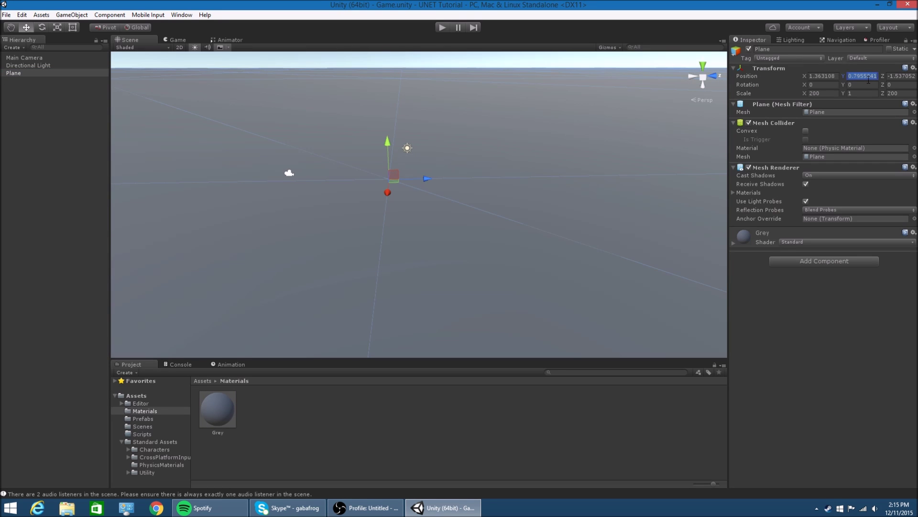
type("-5")
key("Return")
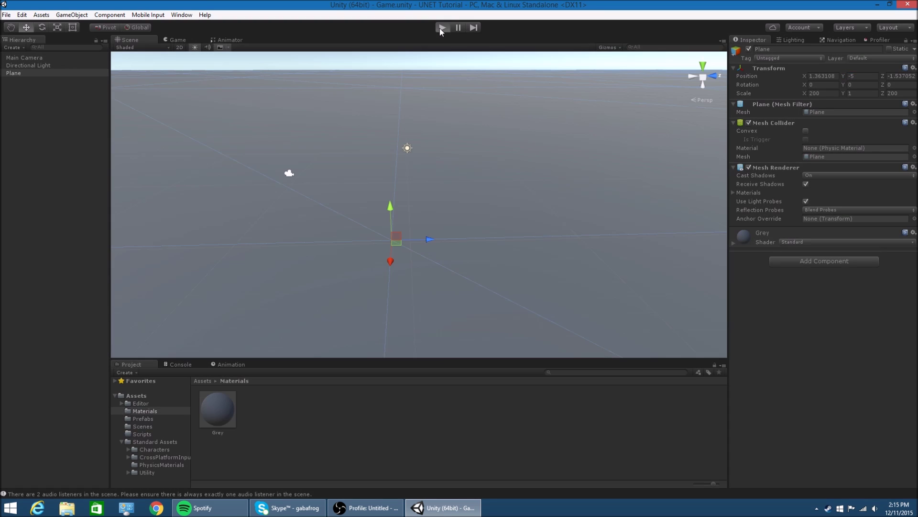
Play the MainMenu scene as a LAN host to check the player above the new ground plane, and stop play mode
left_click(440, 28)
left_click(439, 27)
left_click(149, 411)
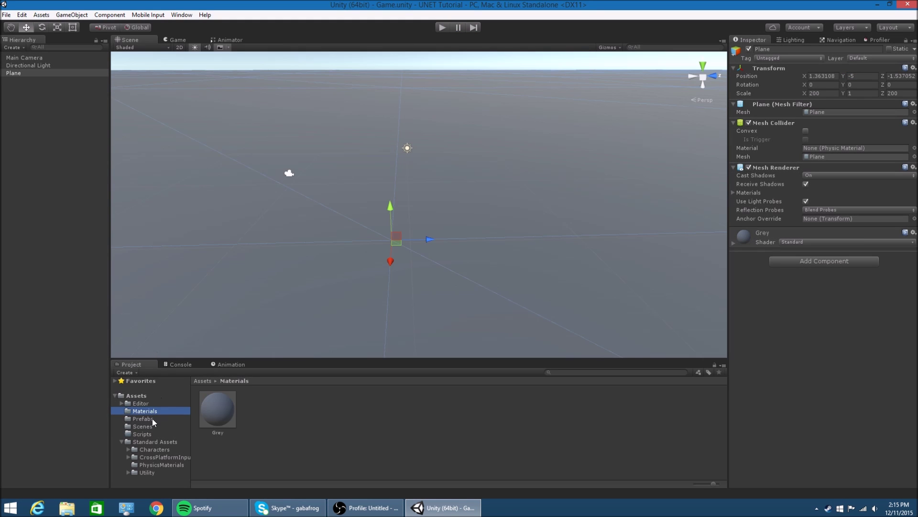
left_click(152, 425)
double_click(254, 413)
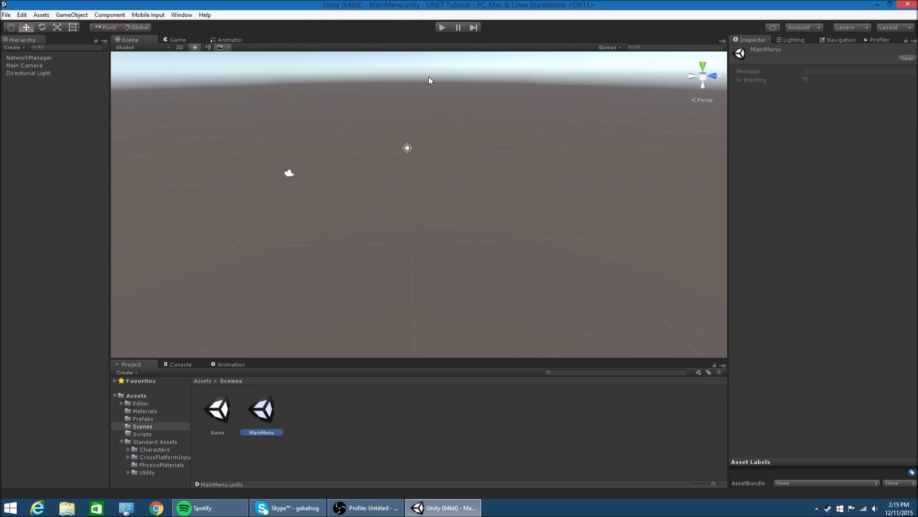
left_click(440, 28)
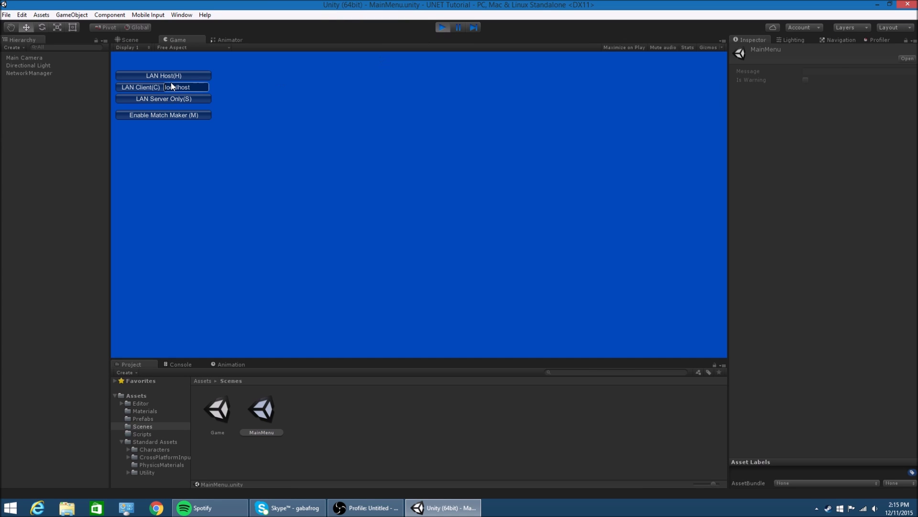
left_click(172, 75)
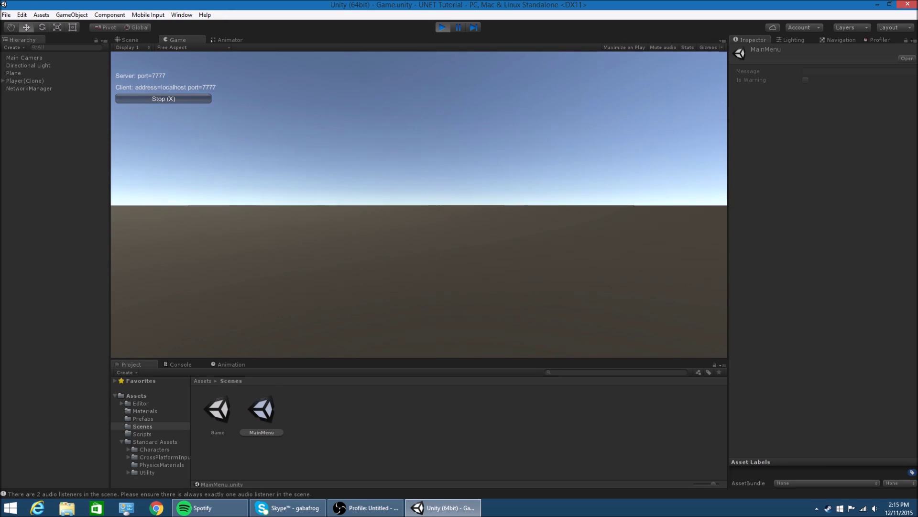
left_click(441, 28)
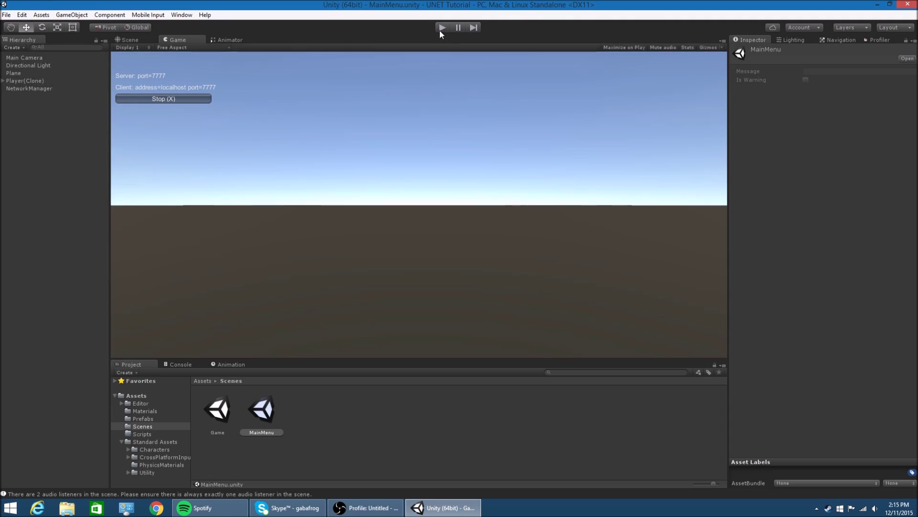
Open the Game scene and add a 3D cube to it
double_click(217, 409)
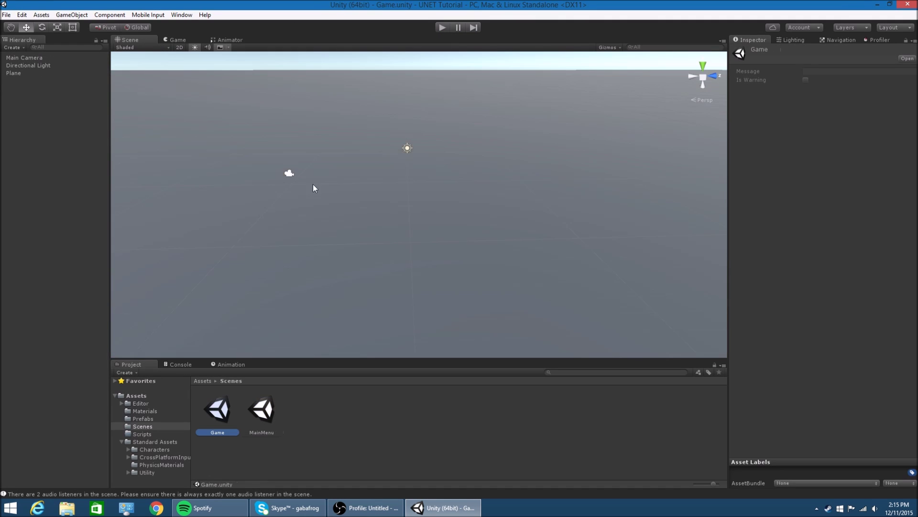
right_click(58, 205)
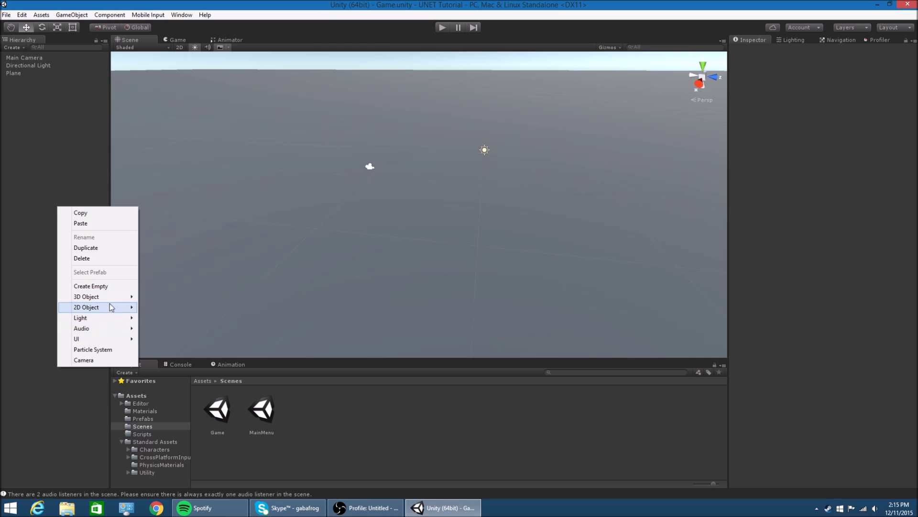
left_click(144, 296)
left_click_drag(423, 169, 345, 329)
key("s")
right_click_drag(345, 329, 359, 282)
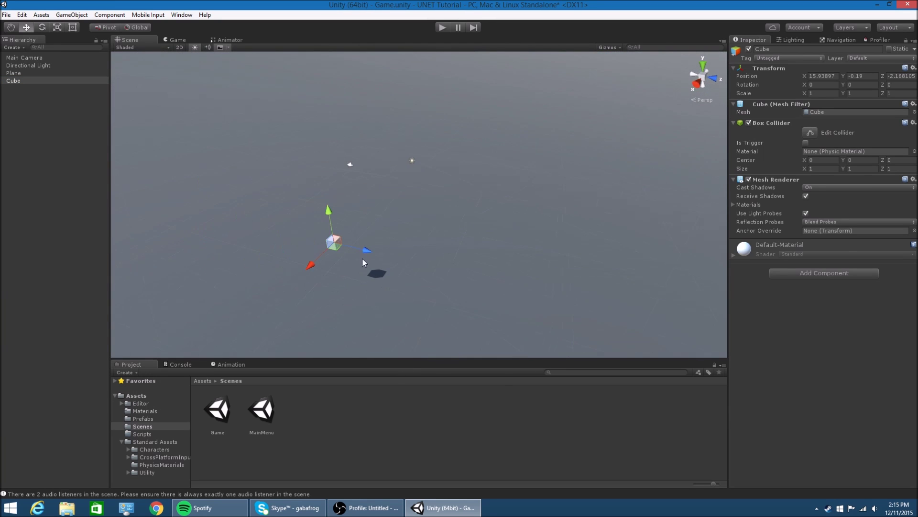
Move the cube to about Z 15.44 and lower it onto the ground plane at Y -4.5
left_click_drag(364, 254, 495, 282)
left_click_drag(516, 266, 515, 303)
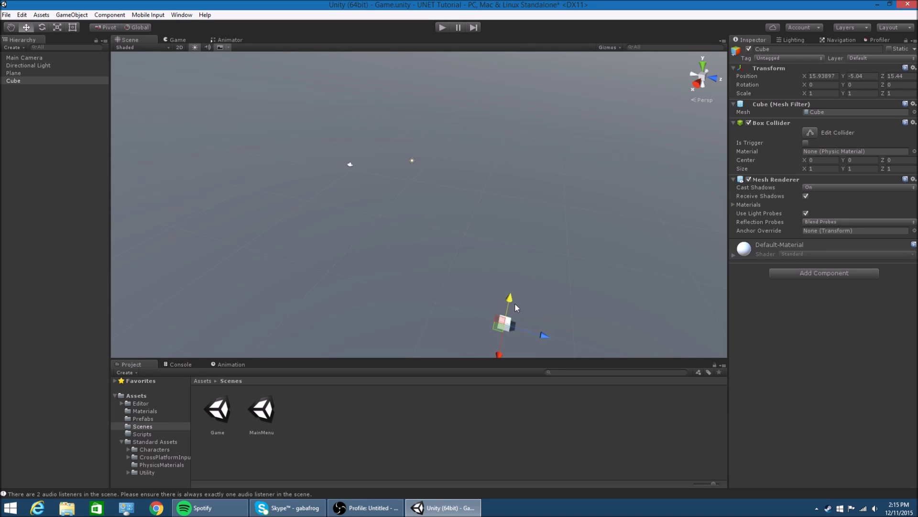
right_click_drag(515, 303, 602, 345)
key("w")
key("f")
Scale the cube uniformly to about 4.6 and raise it to Y -2.84 above the ground
key("r")
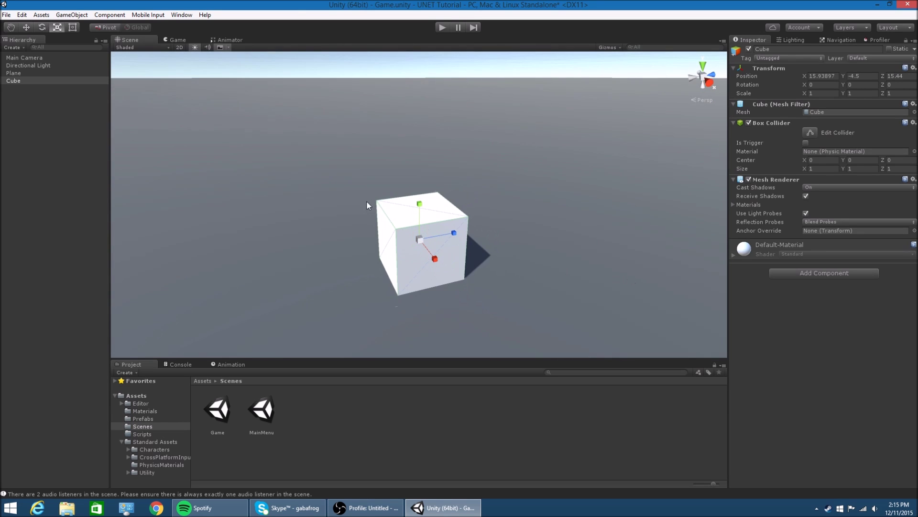
left_click_drag(419, 240, 452, 201)
key("w")
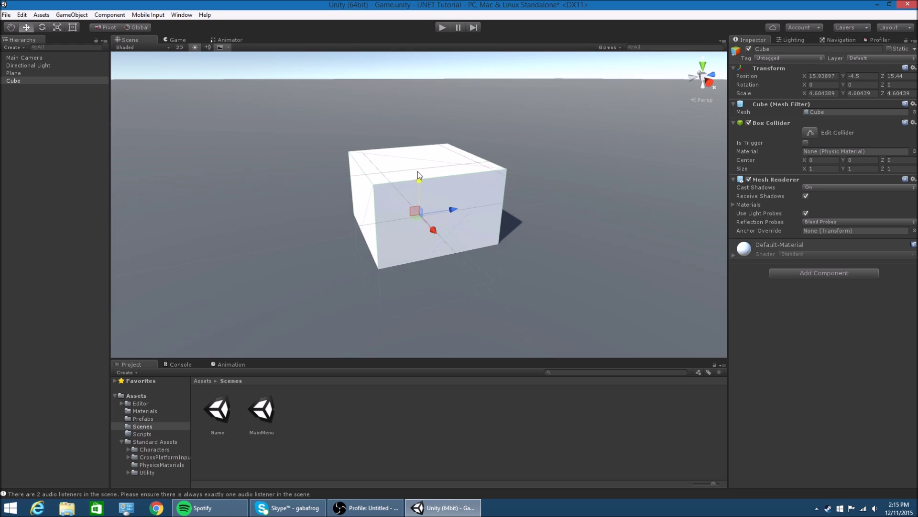
left_click_drag(417, 171, 418, 144)
scroll(417, 145, "down", 5)
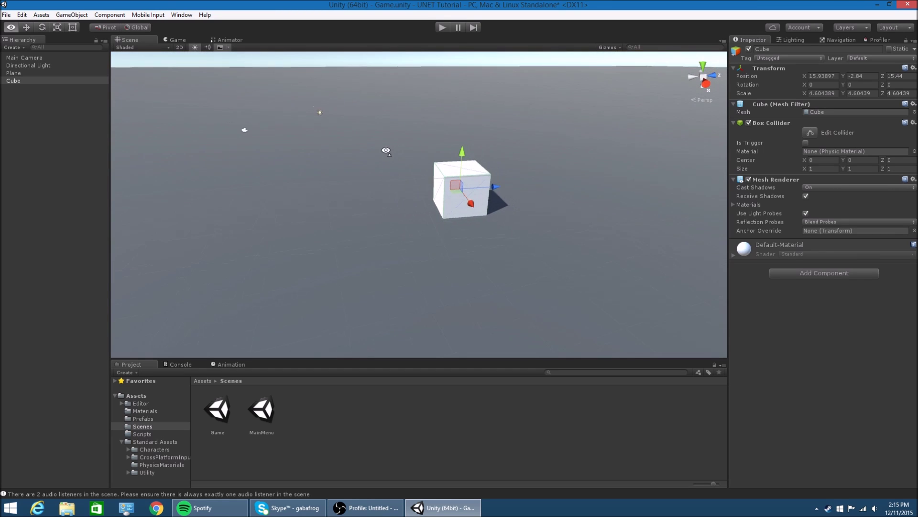
left_click(443, 27)
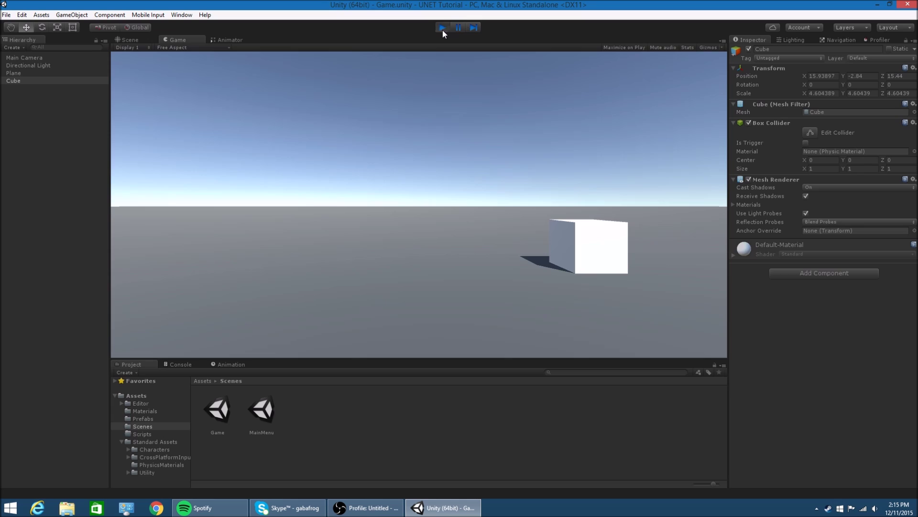
left_click(443, 29)
left_click(170, 419)
left_click(185, 425)
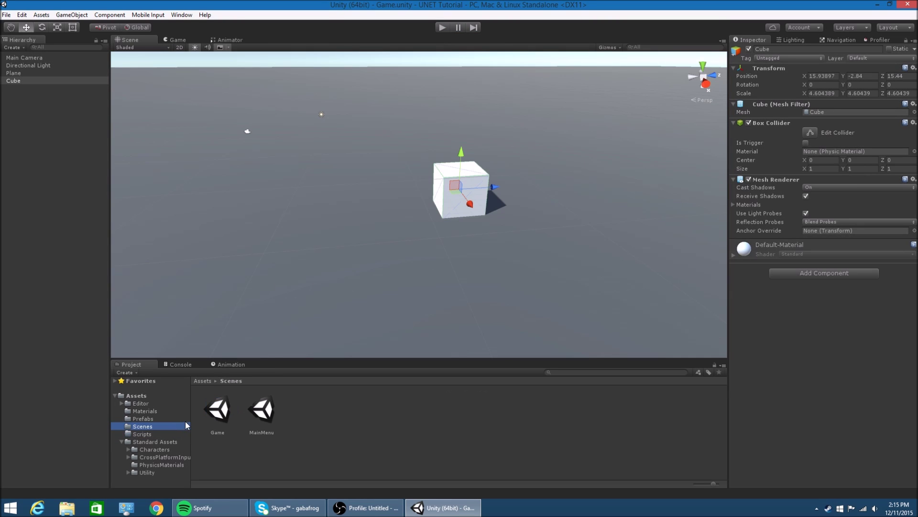
Disable the Audio Listener component on the Main Camera and save the Game scene
left_click(44, 59)
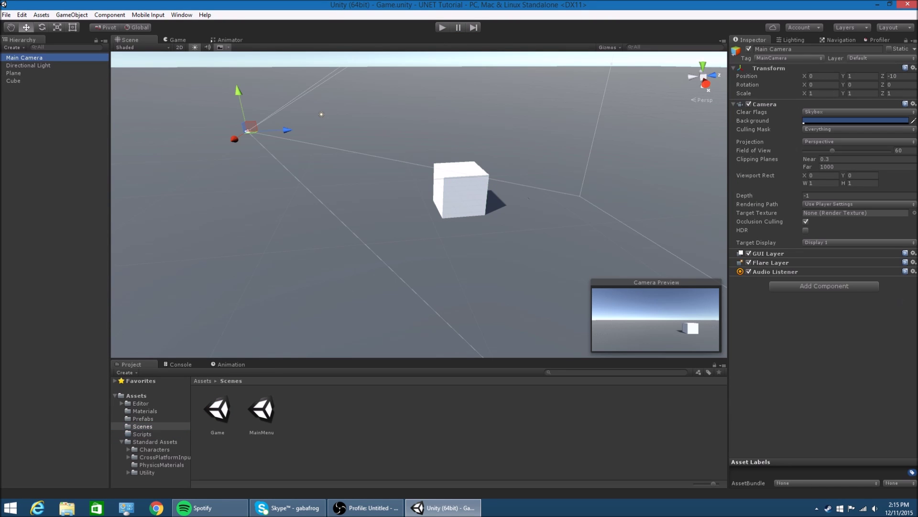
left_click(749, 271)
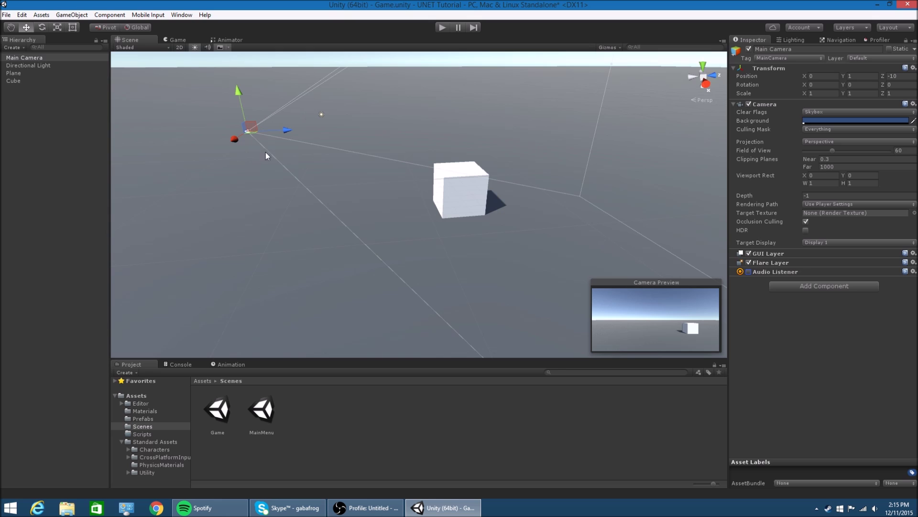
key("ctrl+s")
Deactivate the whole Main Camera object in the Game scene and save the scene
left_click(17, 59)
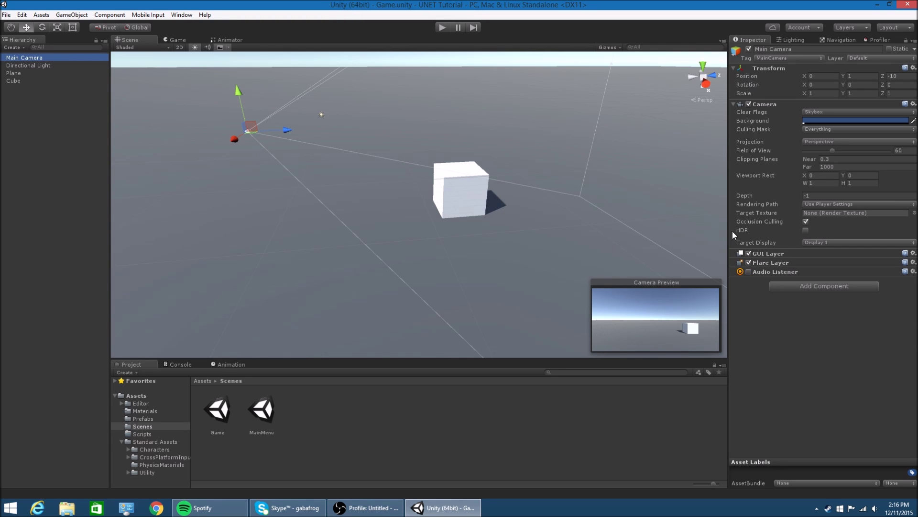
left_click(749, 272)
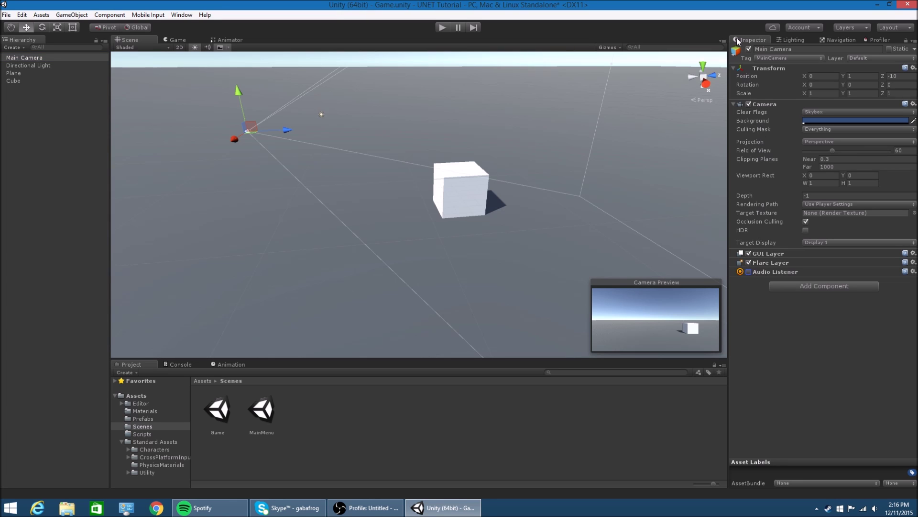
left_click(749, 49)
key("ctrl+s")
Open the MainMenu scene and play it as a LAN host
left_click(230, 415)
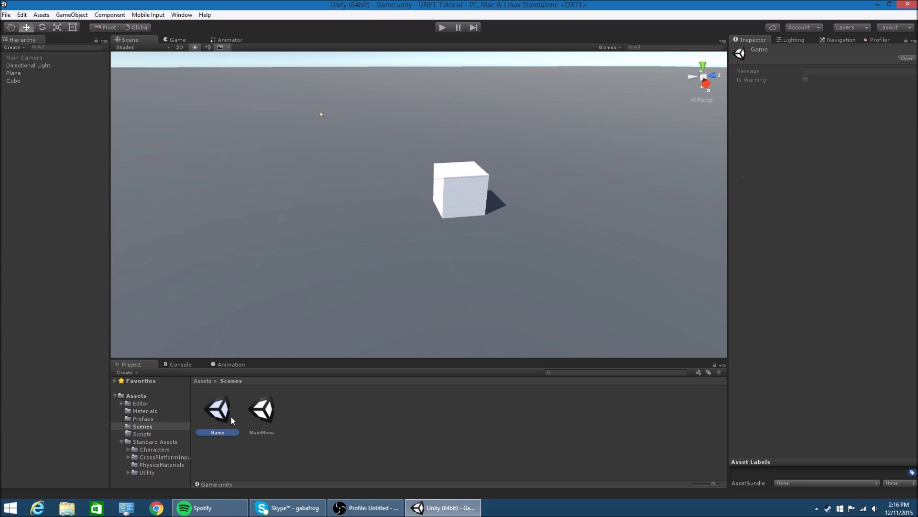
left_click(257, 418)
double_click(257, 417)
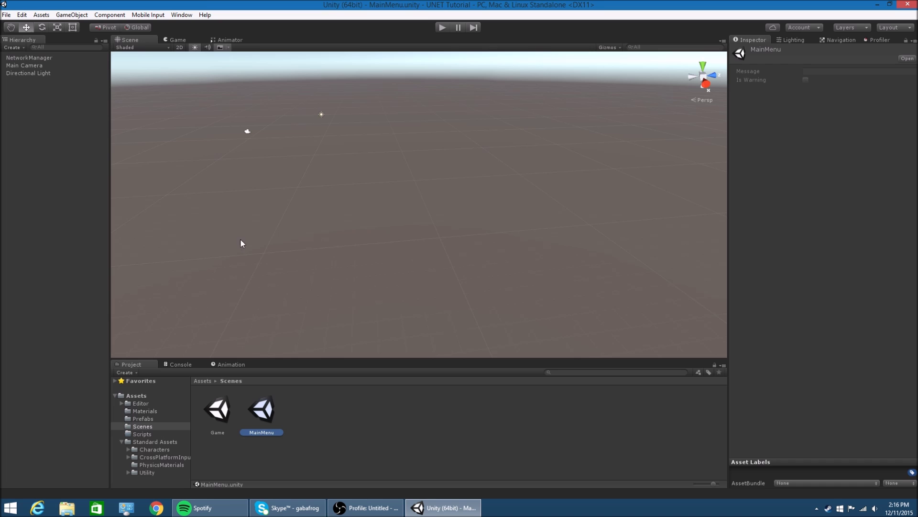
left_click(439, 28)
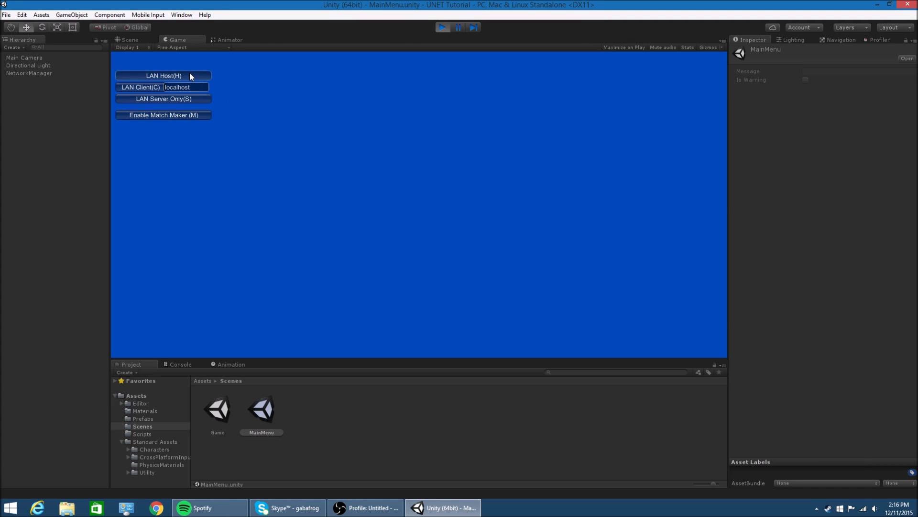
left_click(190, 76)
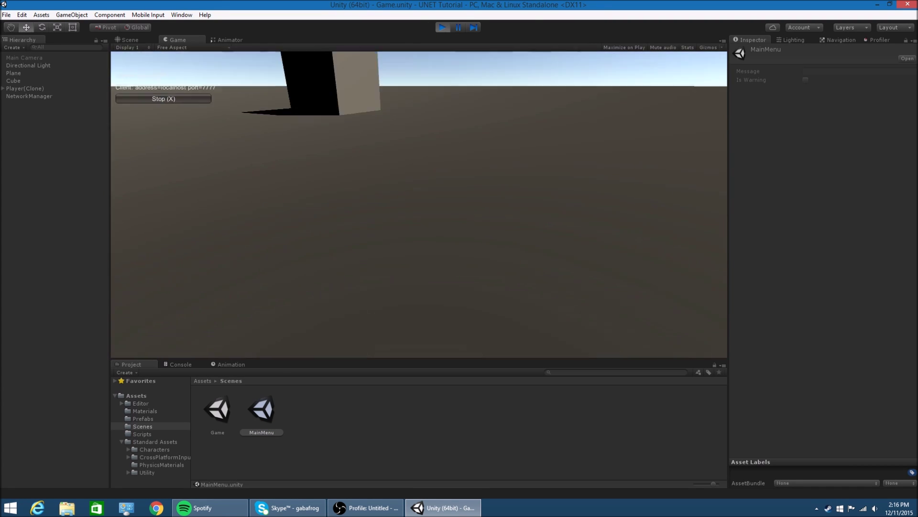
Walk the spawned player forward, backward and sideways near the cube to test first-person movement
key("s")
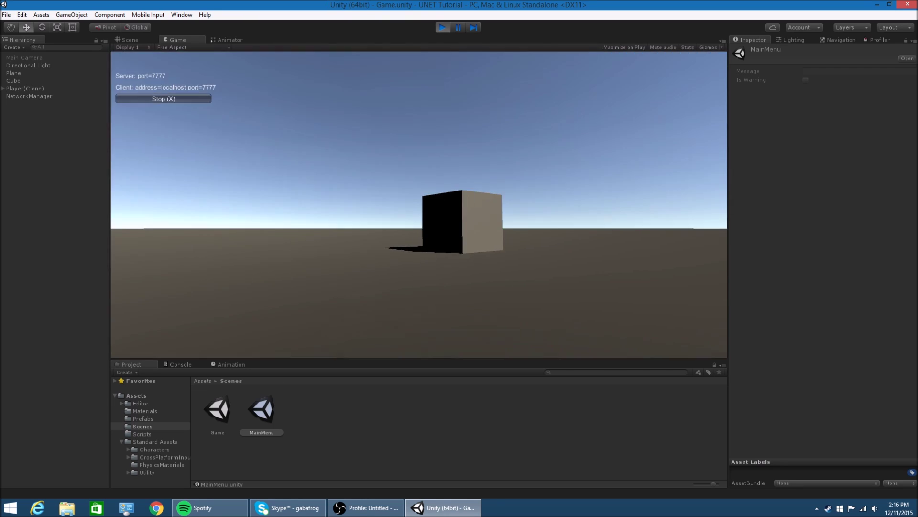
key("d")
key("w")
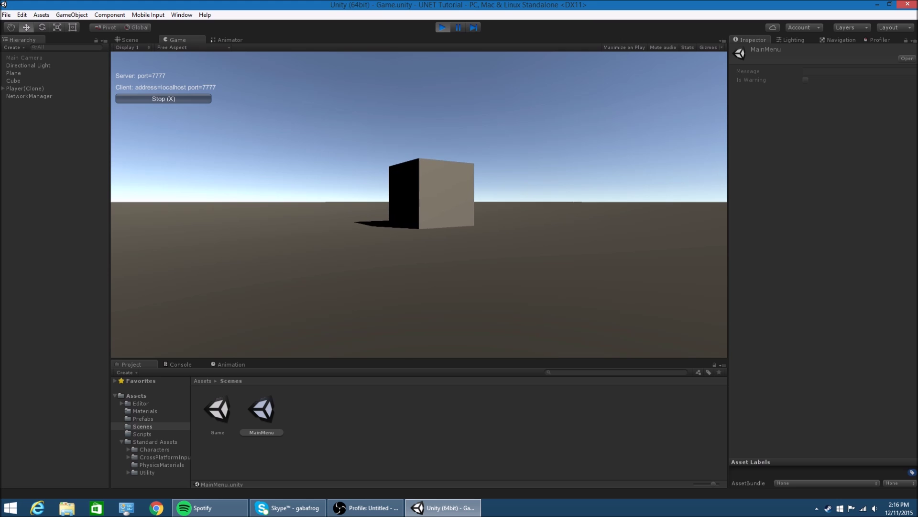
key("a")
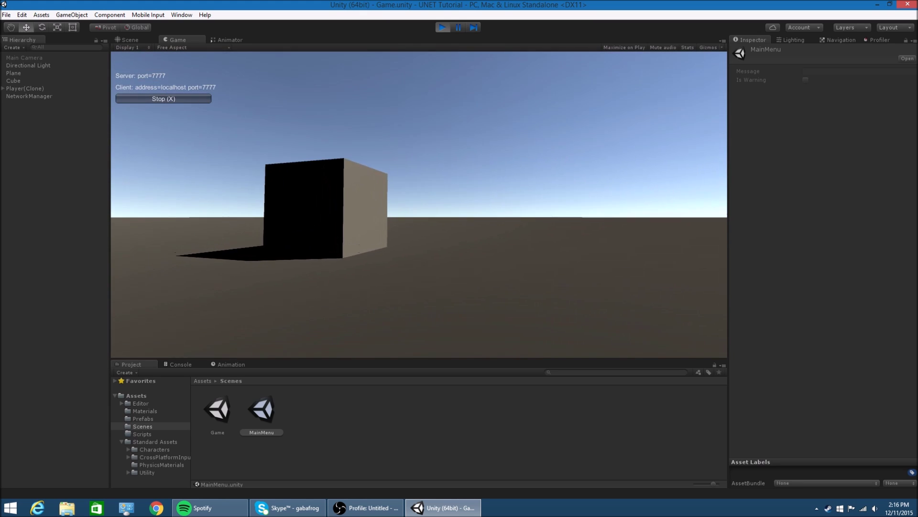
key("w")
key("a")
key("d")
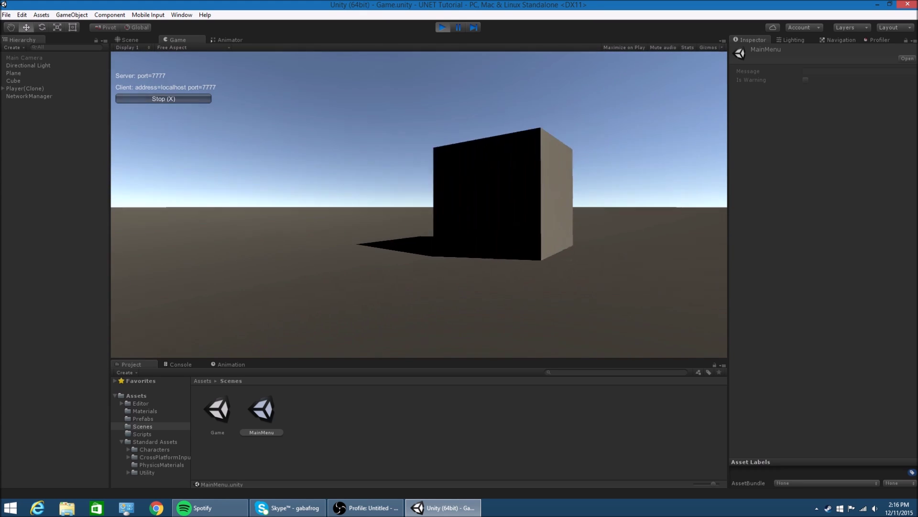
Release the cursor from the running game and display the Game view's rendering statistics
key("alt")
key("alt+Tab")
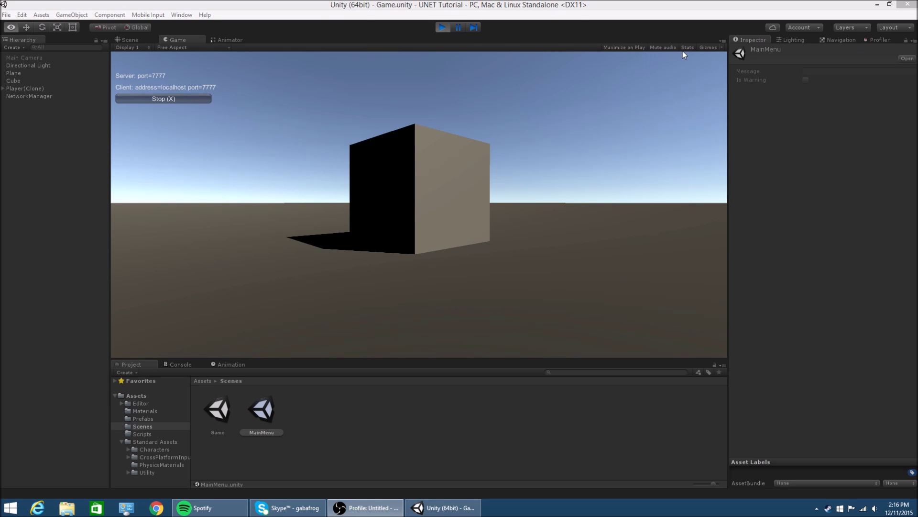
key("alt+Tab")
key("alt+Tab")
key("alt+Tab")
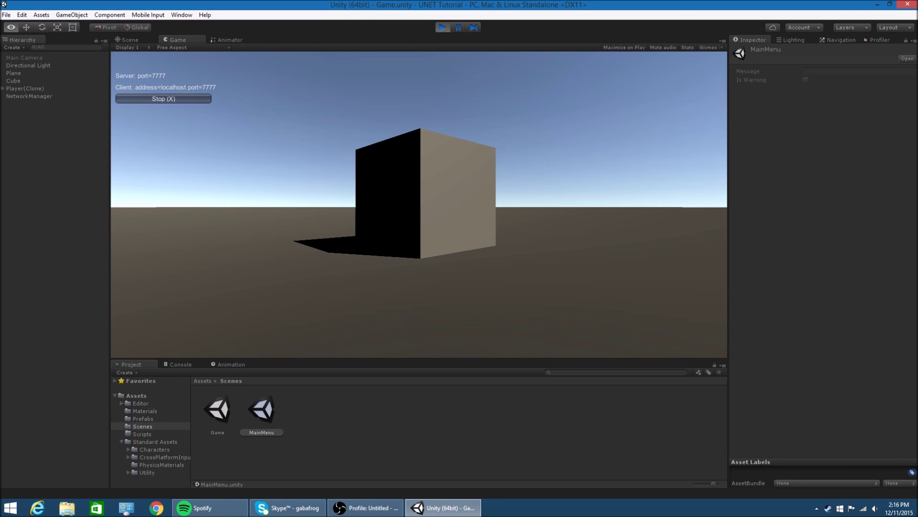
key("w")
key("s")
key("a")
key("w")
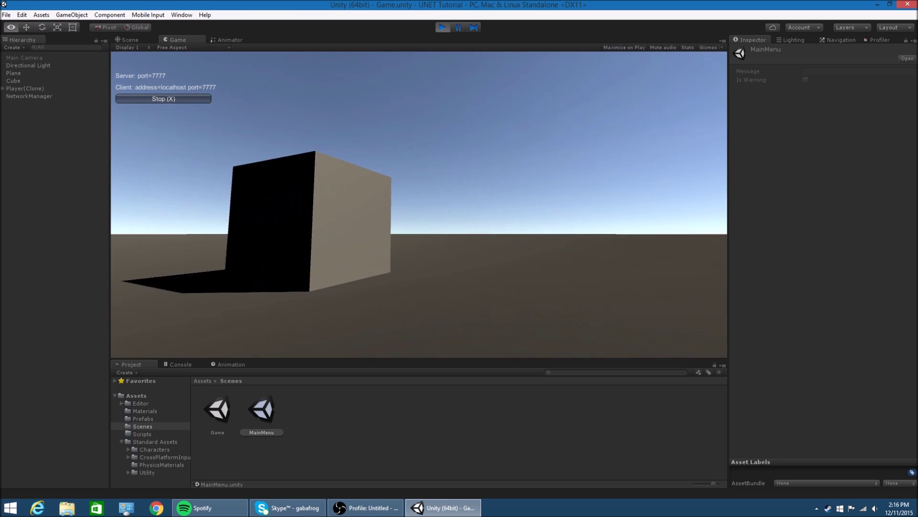
key("alt+Tab")
key("alt+Tab")
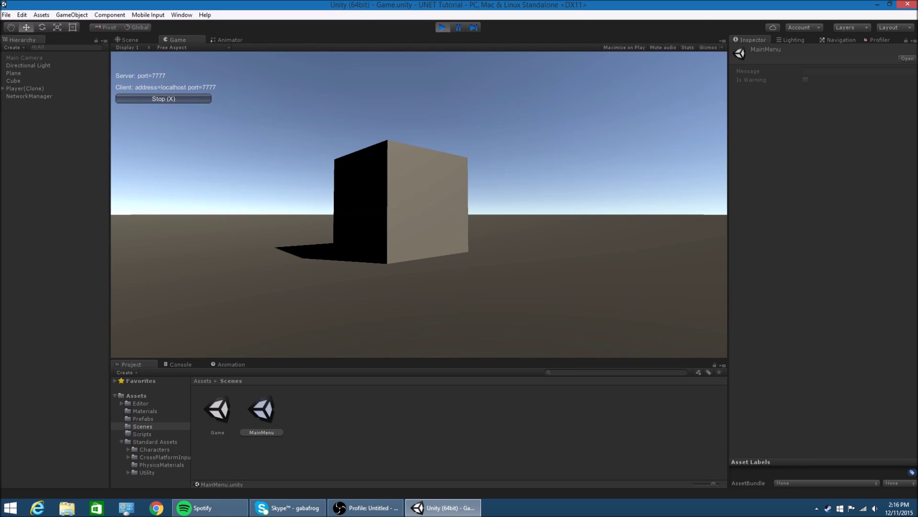
left_click(687, 48)
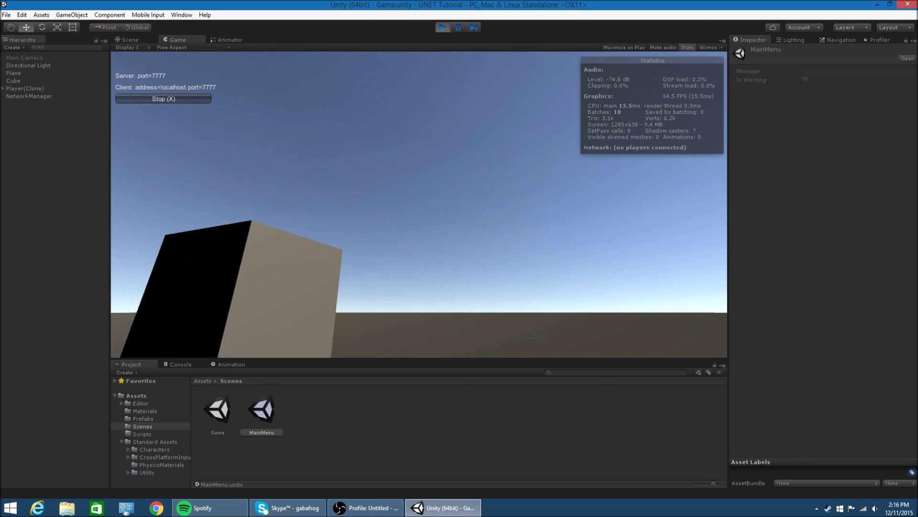
Move the player back and forth while checking the frame rate, and hide the statistics
key("s")
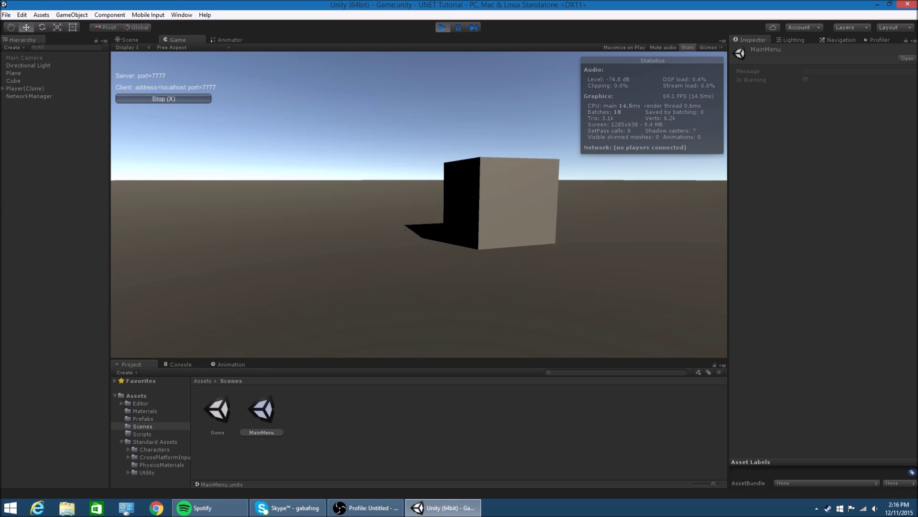
key("w")
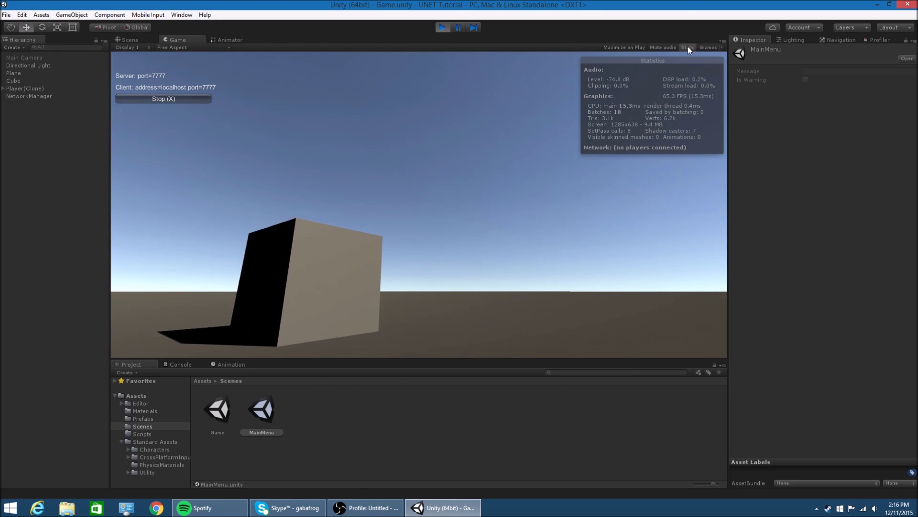
left_click(687, 47)
Walk the player around the cube, test jumping, and stop play mode
key("d")
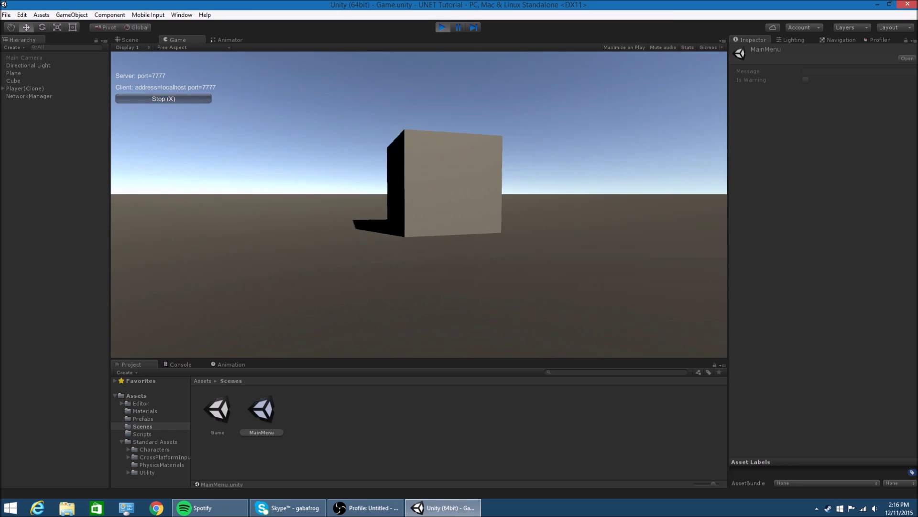
key("w")
key("d")
key("s")
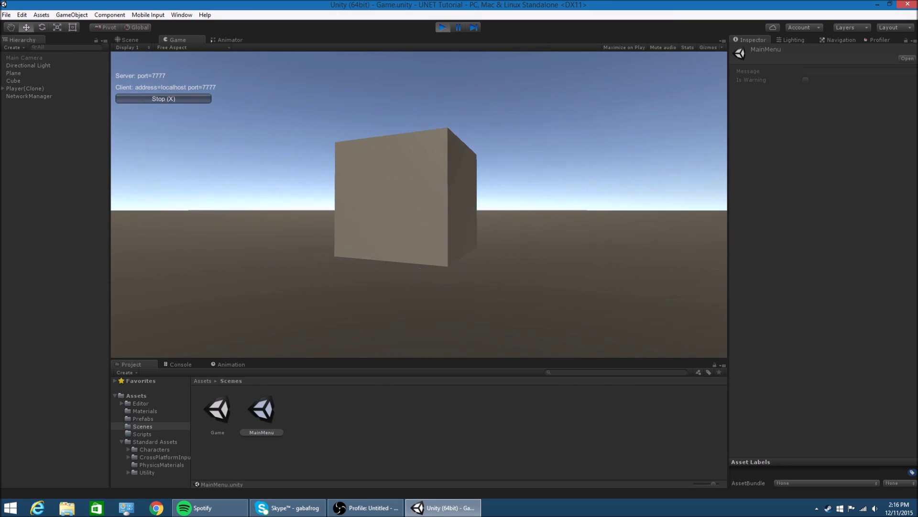
key("d")
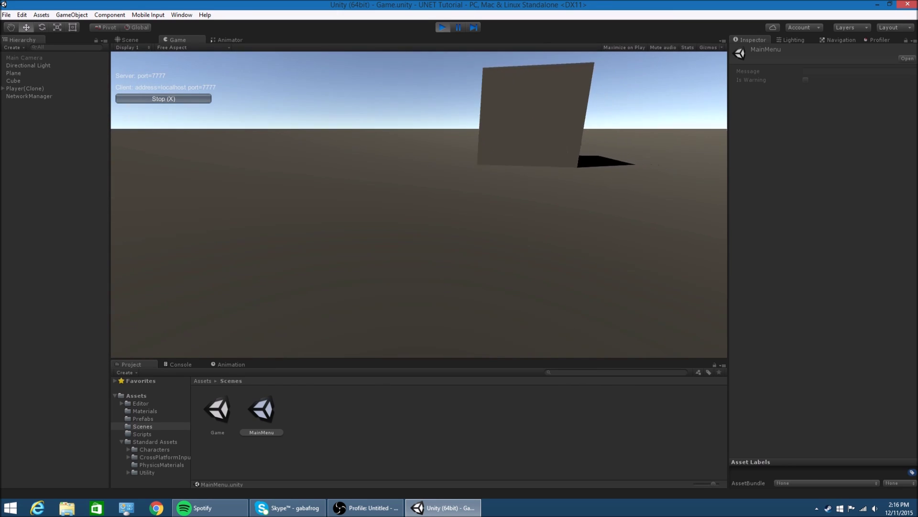
key("w")
key("space")
key("s")
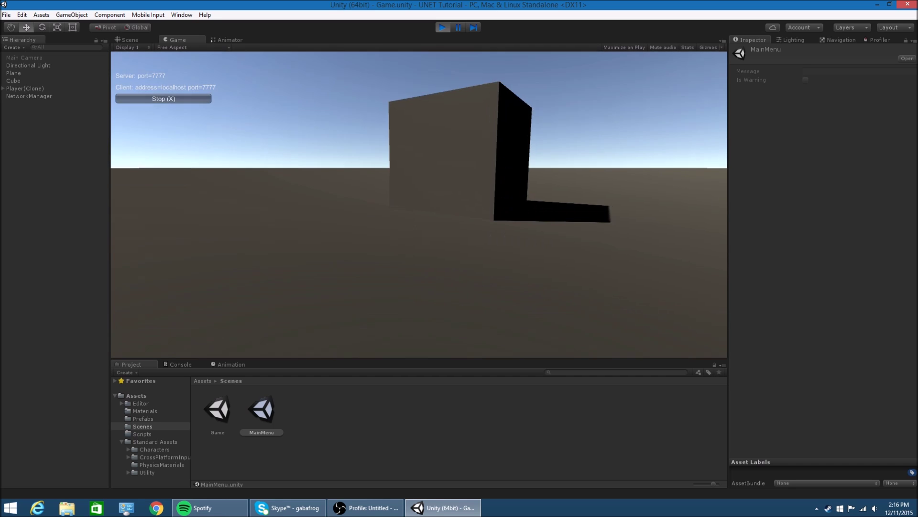
left_click(442, 27)
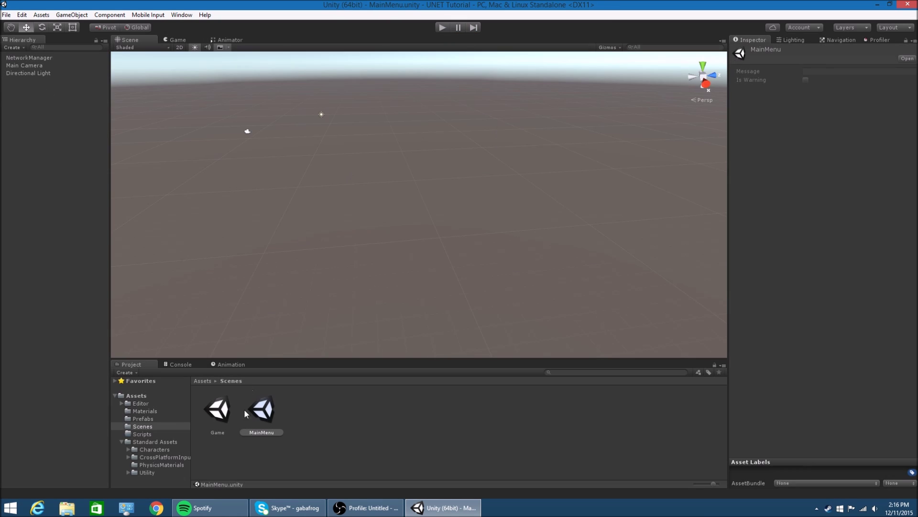
Reopen the Game scene and turn off automatic builds in the scene's lighting settings
double_click(215, 426)
right_click_drag(440, 143, 483, 135)
left_click(516, 127)
left_click(832, 39)
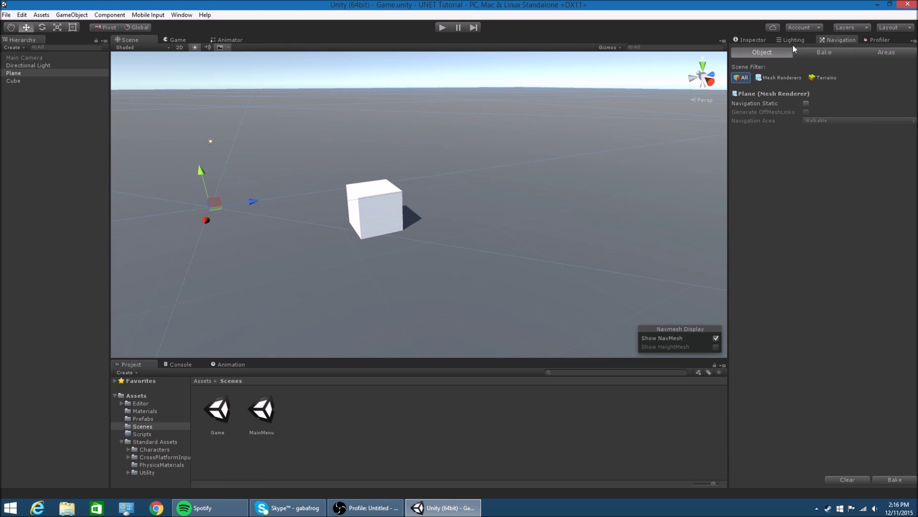
left_click(791, 41)
left_click(812, 449)
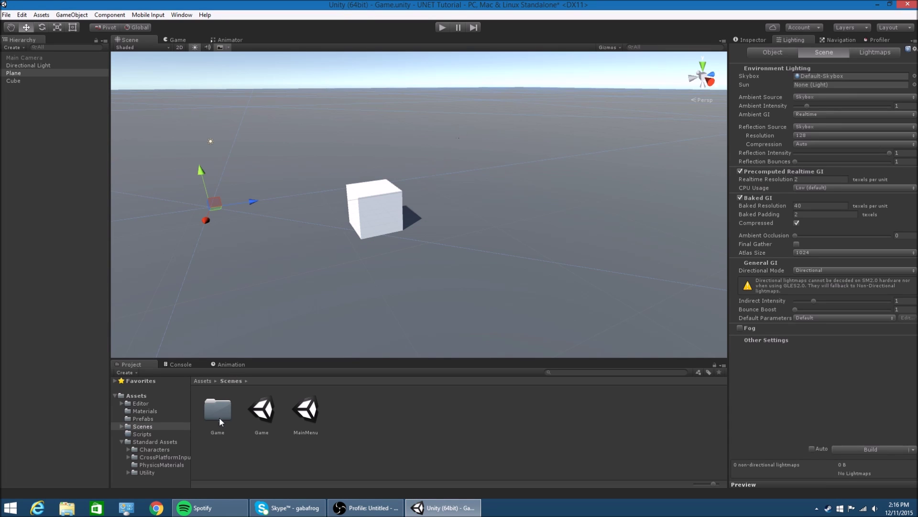
Open the MainMenu scene, test-run it as a LAN host, and stop play mode
double_click(302, 429)
left_click(448, 273)
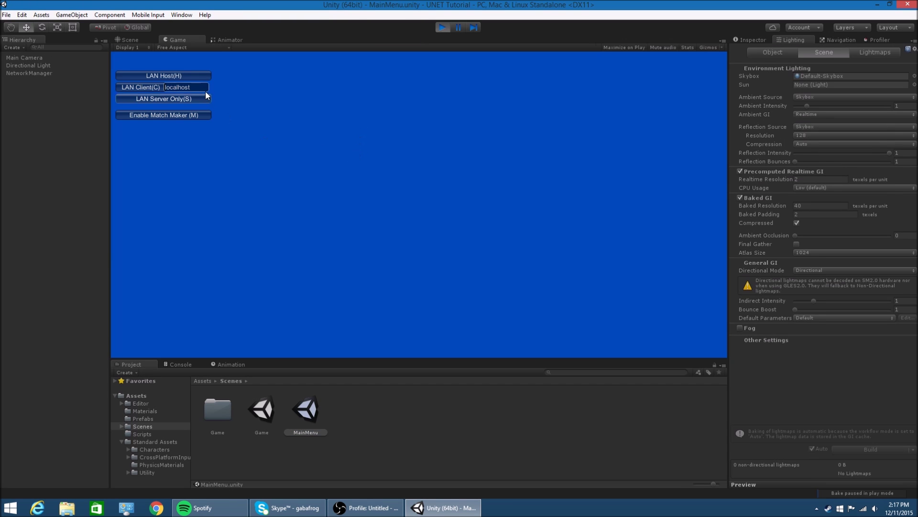
left_click(194, 76)
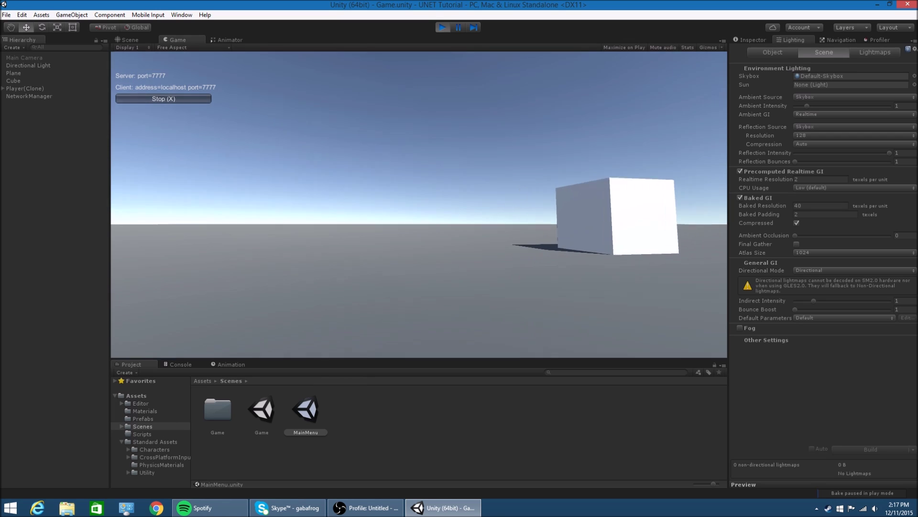
key("Escape")
left_click(141, 99)
key("Escape")
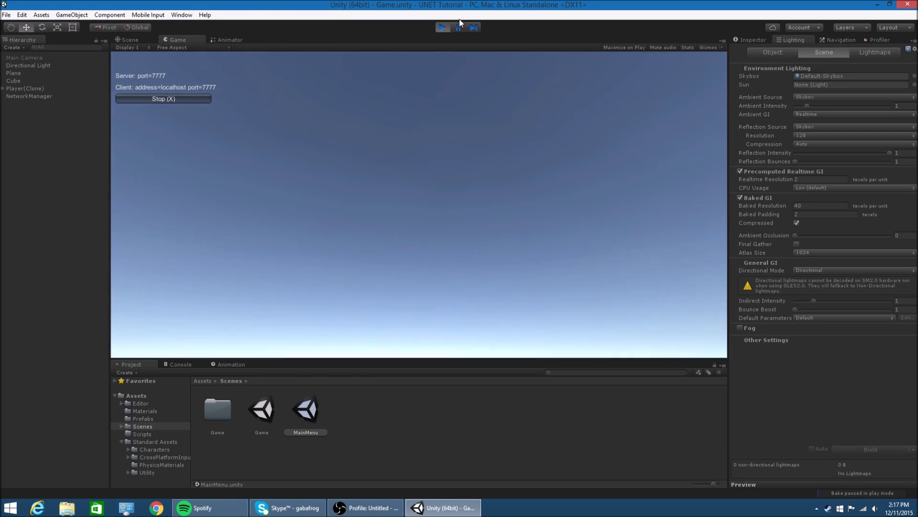
left_click(443, 26)
Start building and running the PC standalone player, and create and open a Builds folder in the project folder
key("ctrl+shift+b")
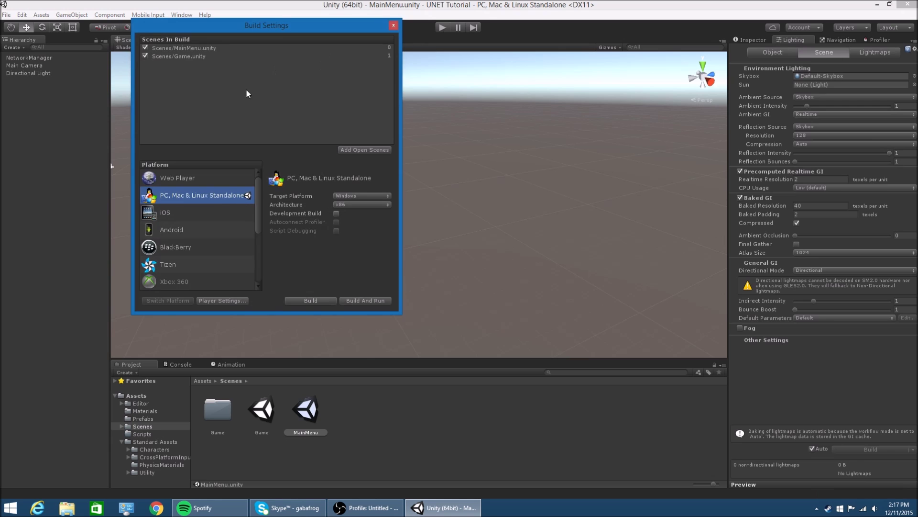
left_click(378, 301)
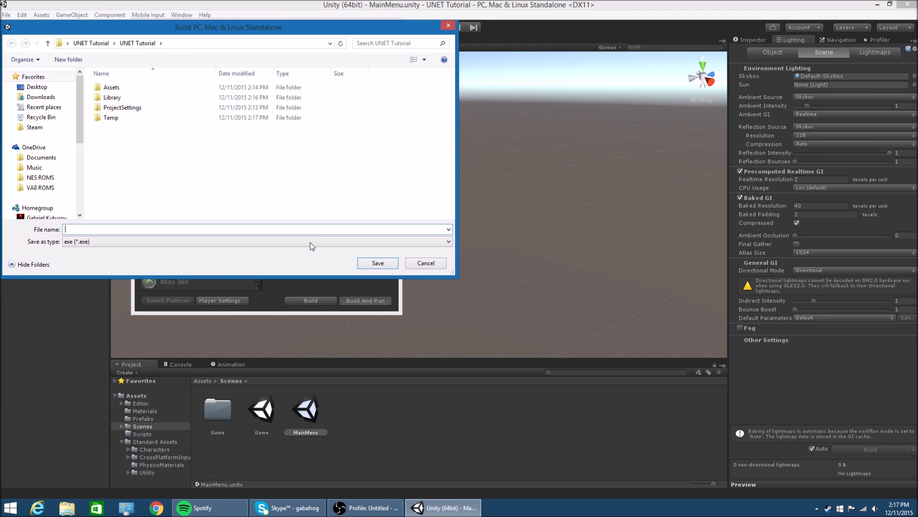
right_click(162, 168)
left_click(271, 271)
type("B")
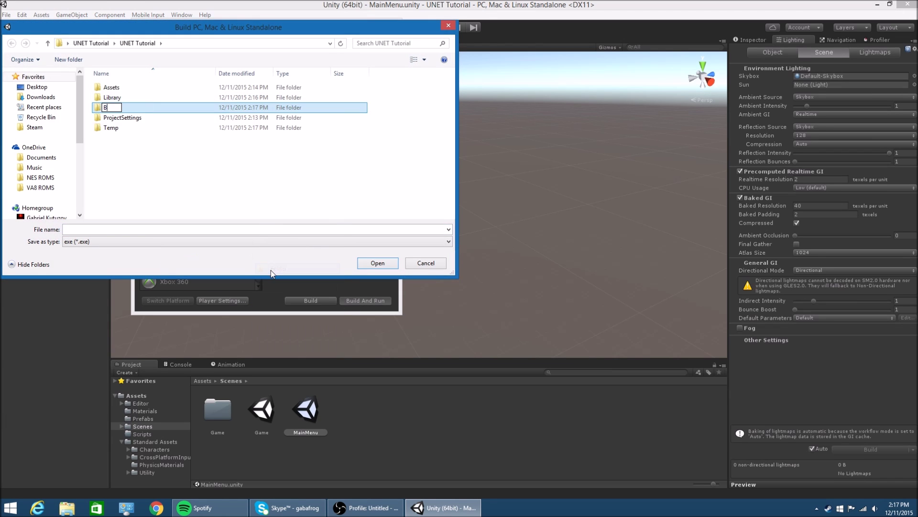
type("uilds")
key("Return")
key("Return")
Create a Build_Main subfolder inside Builds and save the executable in it as UNET_Tutorial
right_click(269, 115)
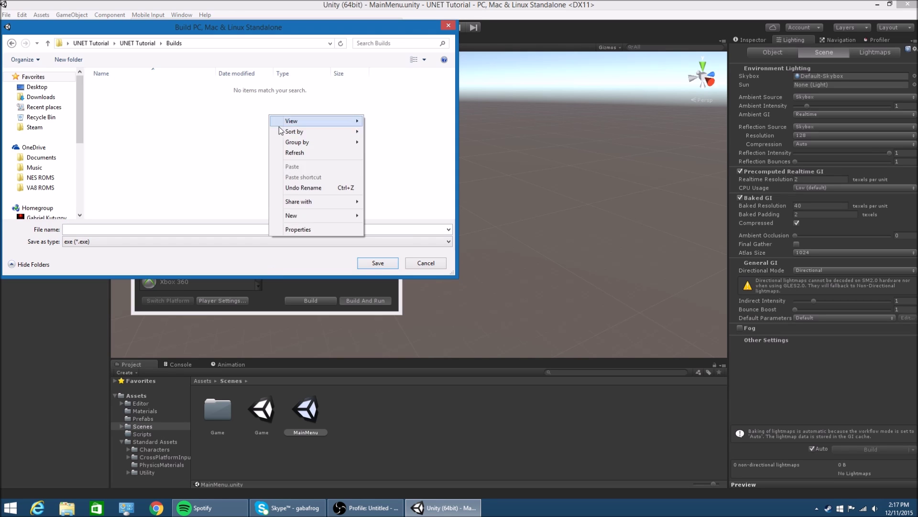
mouse_move(291, 217)
left_click(377, 217)
type("B")
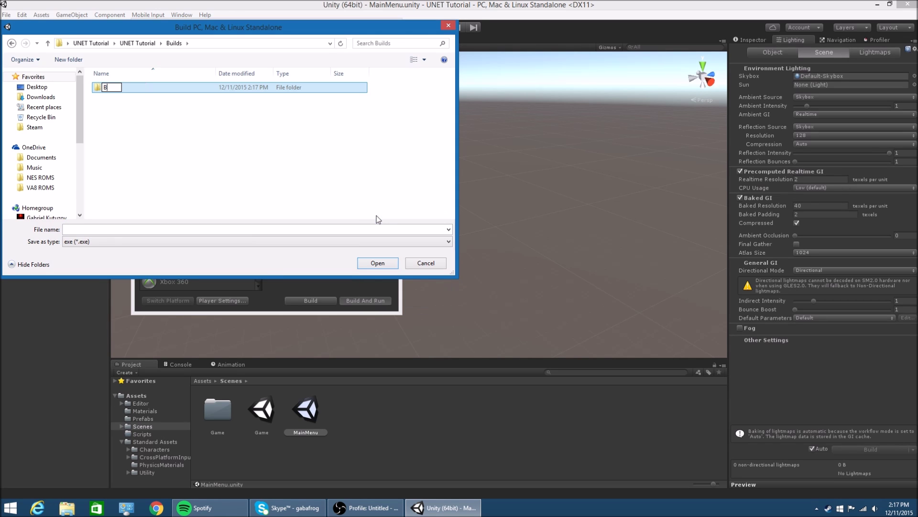
type("uild_Main")
key("Return")
key("Return")
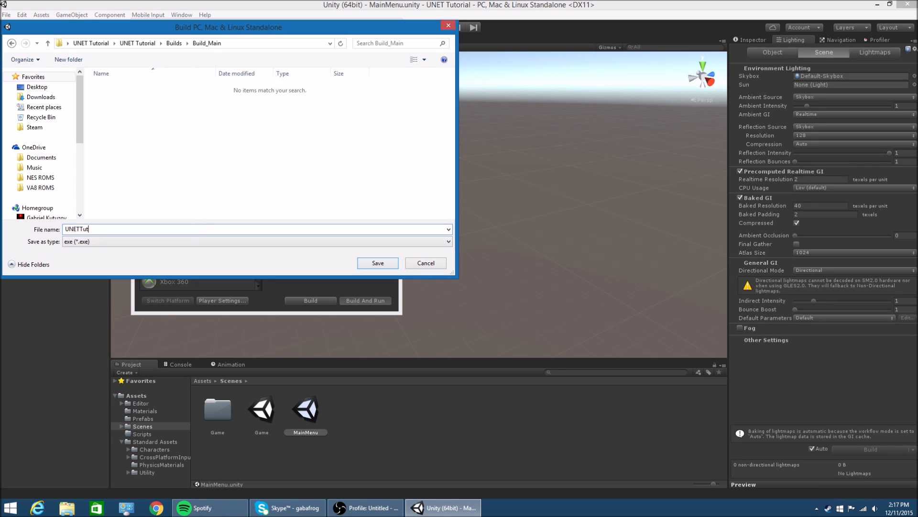
type("UNET_Tutorial")
key("Return")
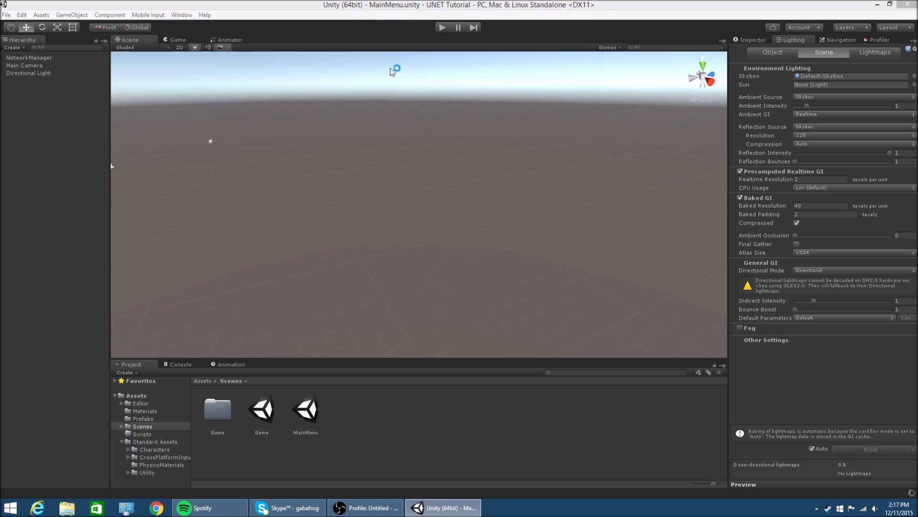
Launch the built game windowed at 800 x 600 and move its window out of the way of the play controls
left_click(462, 289)
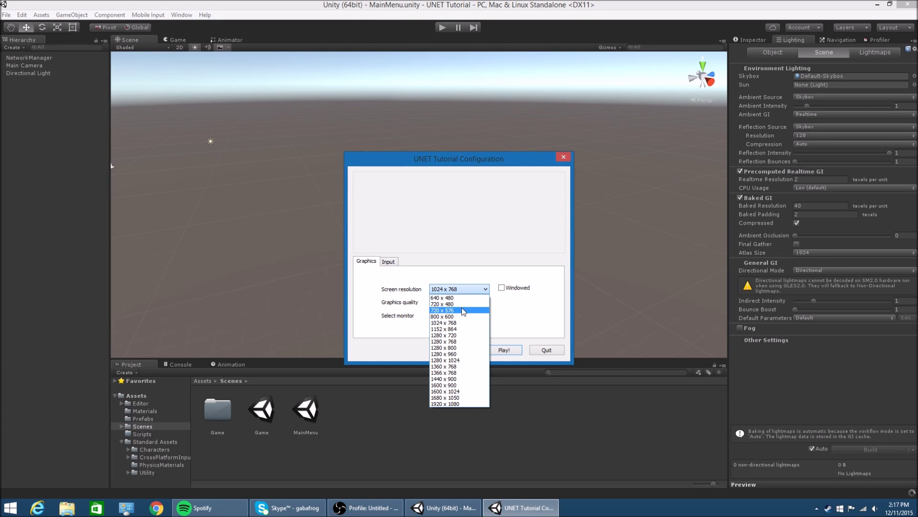
left_click(444, 316)
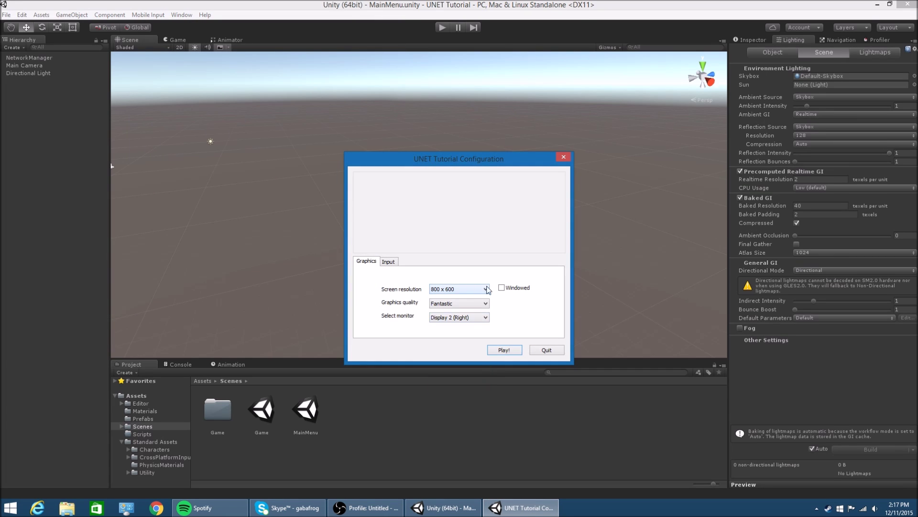
left_click(476, 289)
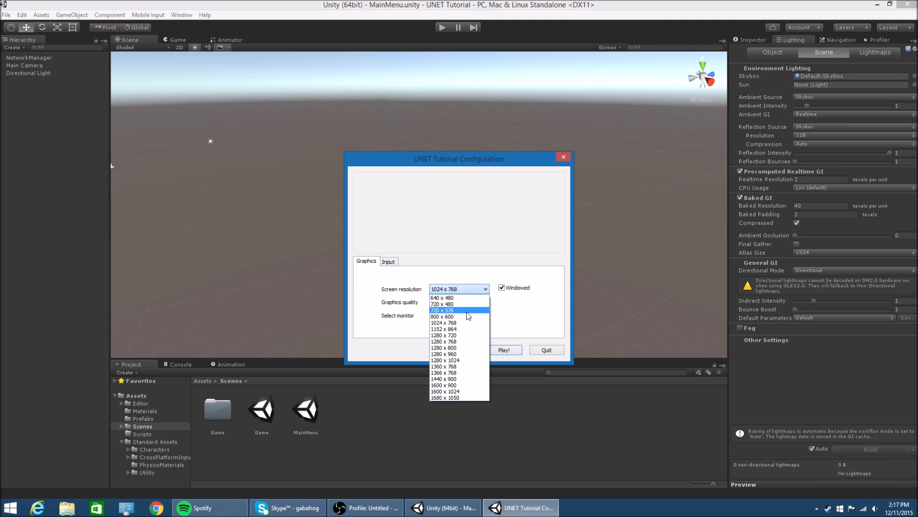
left_click(467, 319)
left_click(462, 290)
left_click(461, 317)
left_click(504, 349)
left_click_drag(386, 116, 169, 60)
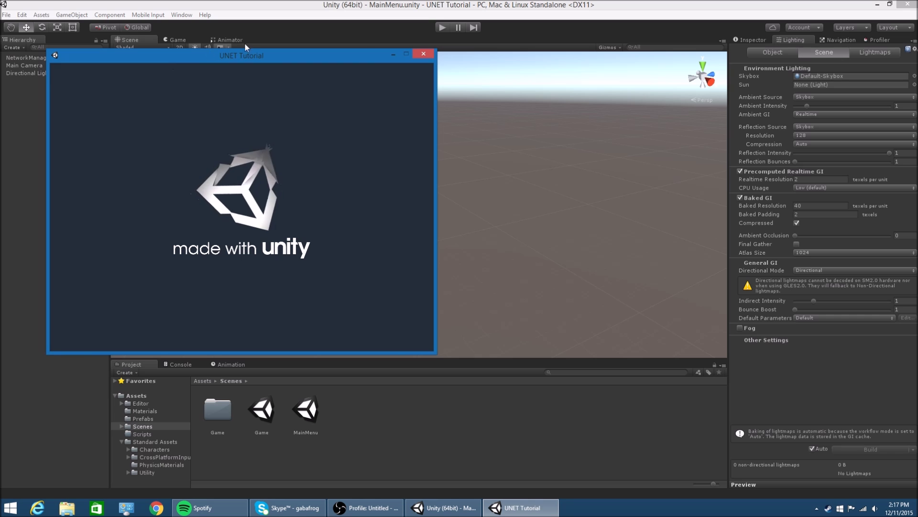
Play the MainMenu scene in the editor, close the build settings, and start a LAN host
left_click(441, 26)
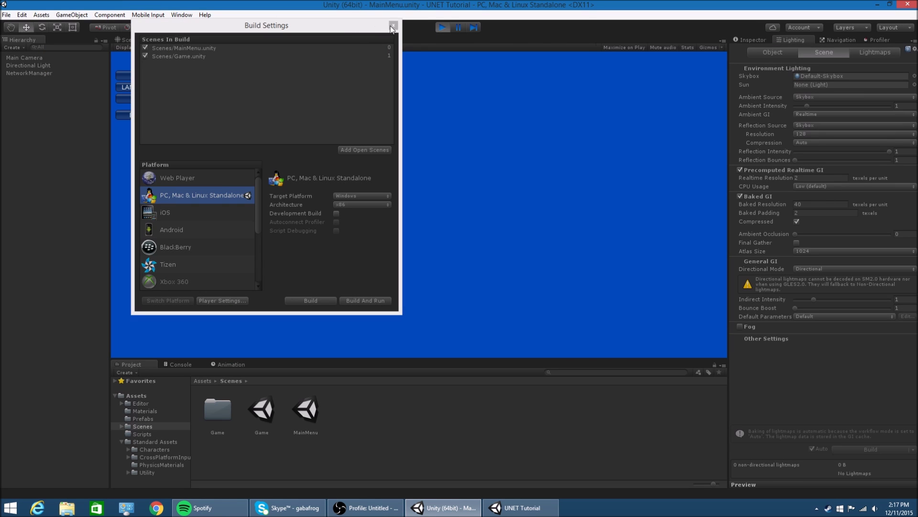
left_click(392, 26)
left_click(165, 75)
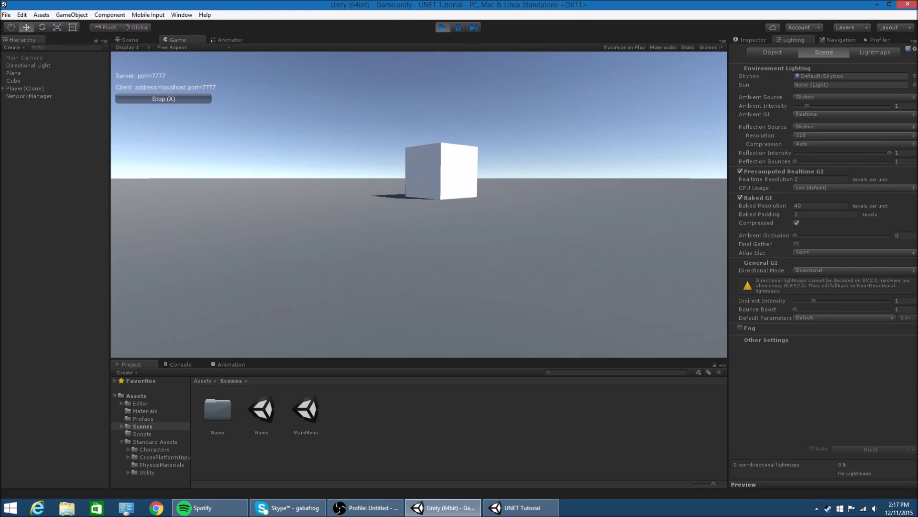
Switch to the standalone game, place its window beside the editor's game view, and join localhost as a LAN client
key("alt+Tab")
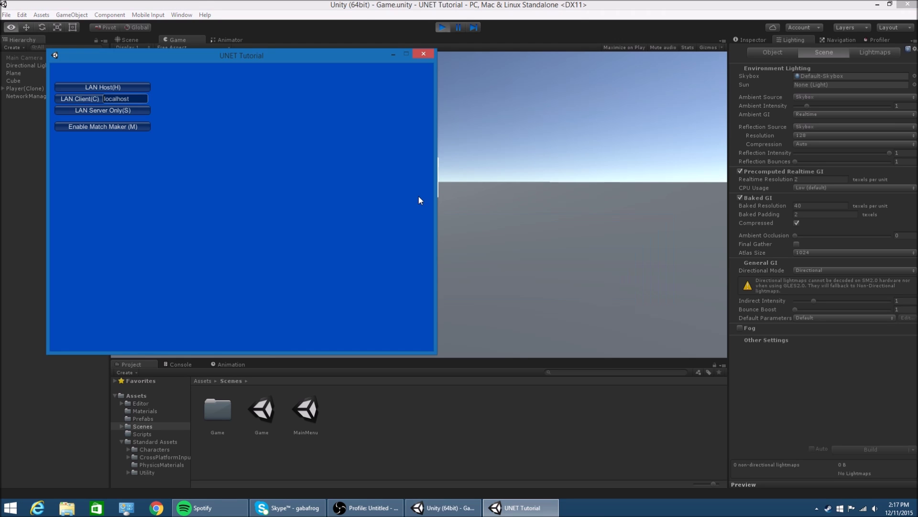
left_click_drag(87, 58, 545, 56)
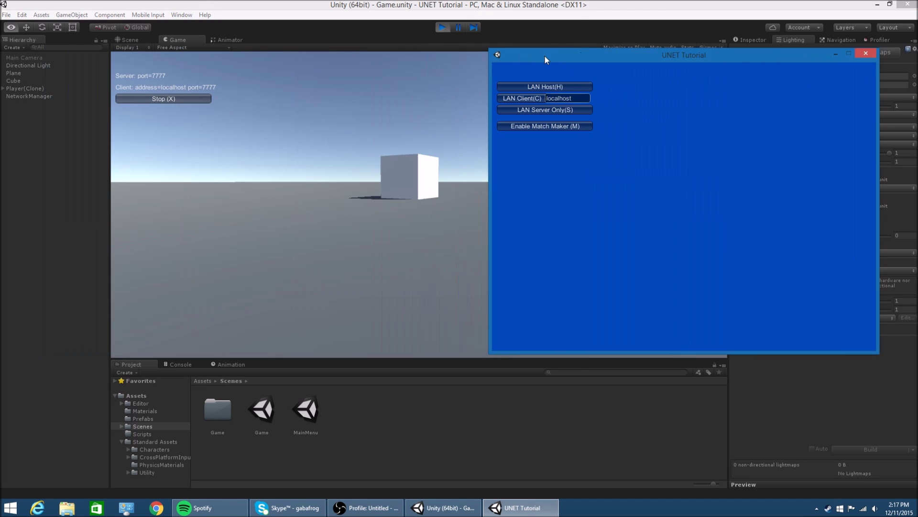
left_click(535, 99)
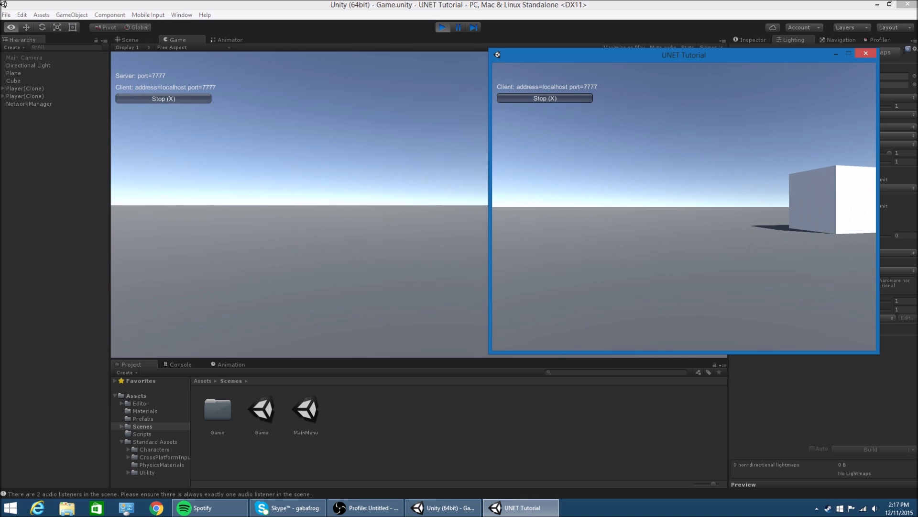
Test the player controls in both the client and host windows, then close the standalone game and stop play mode
key("Right")
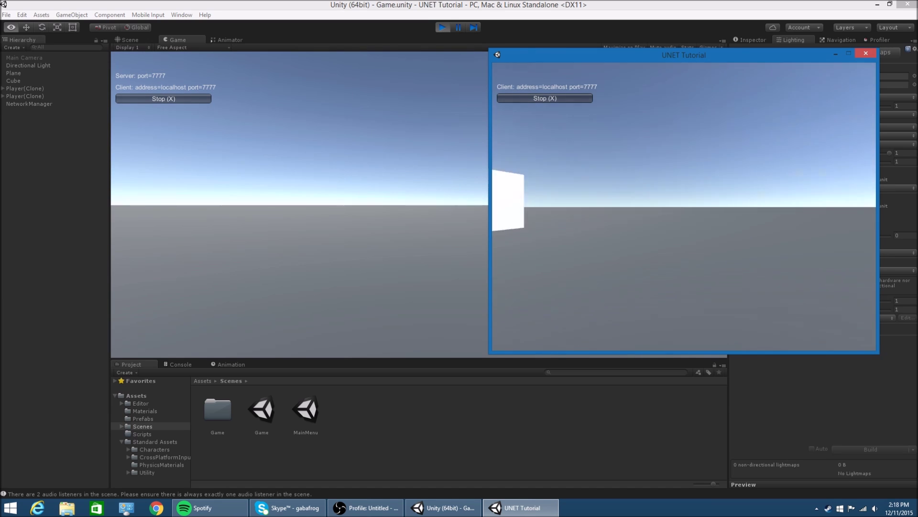
key("alt+Tab")
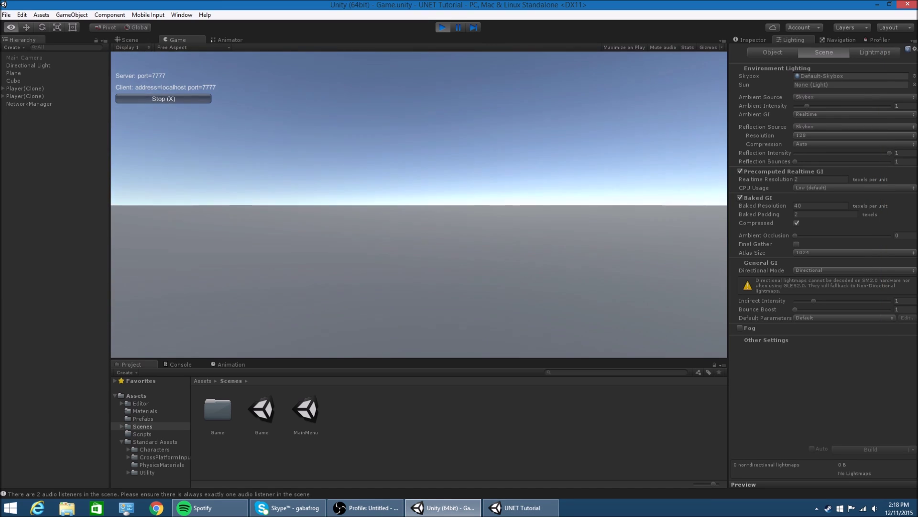
key("alt+Tab")
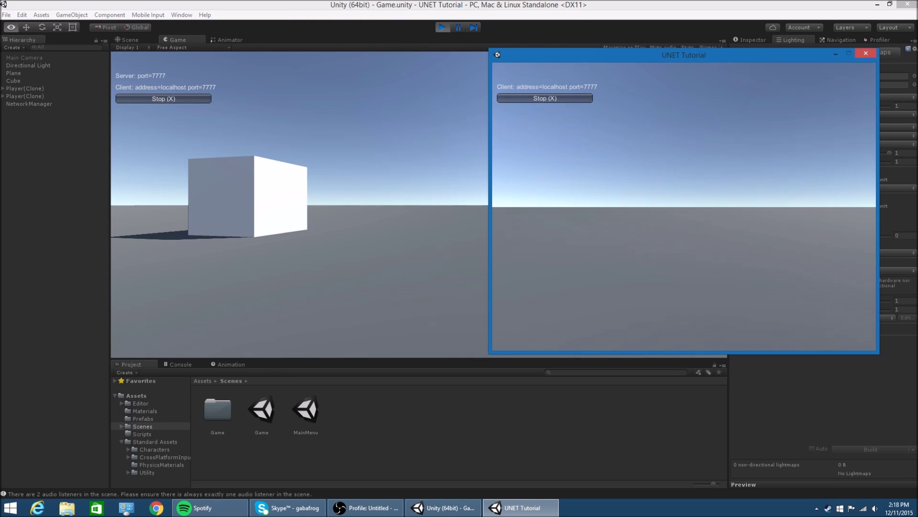
key("s")
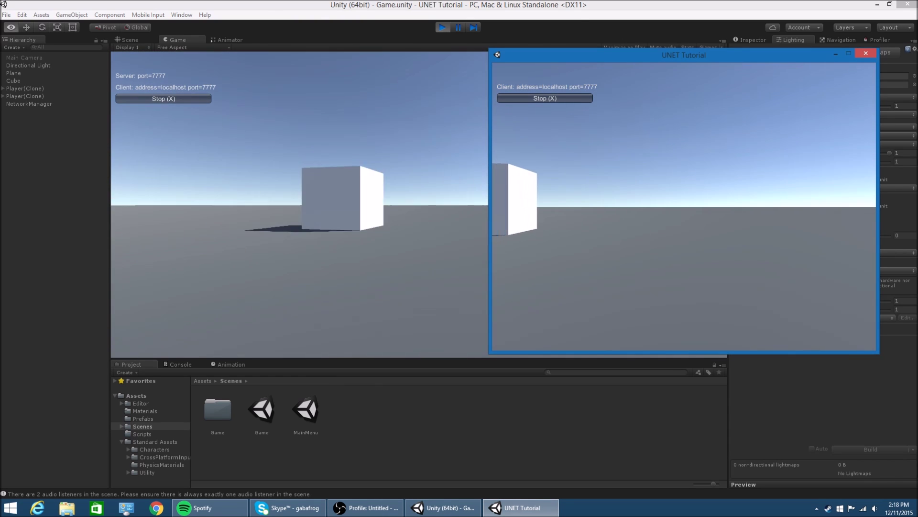
key("alt+Tab")
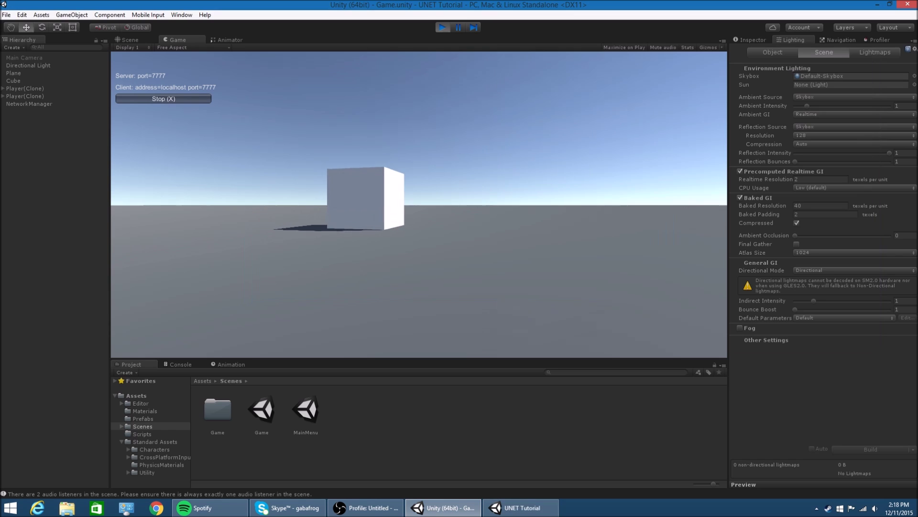
key("alt+Tab")
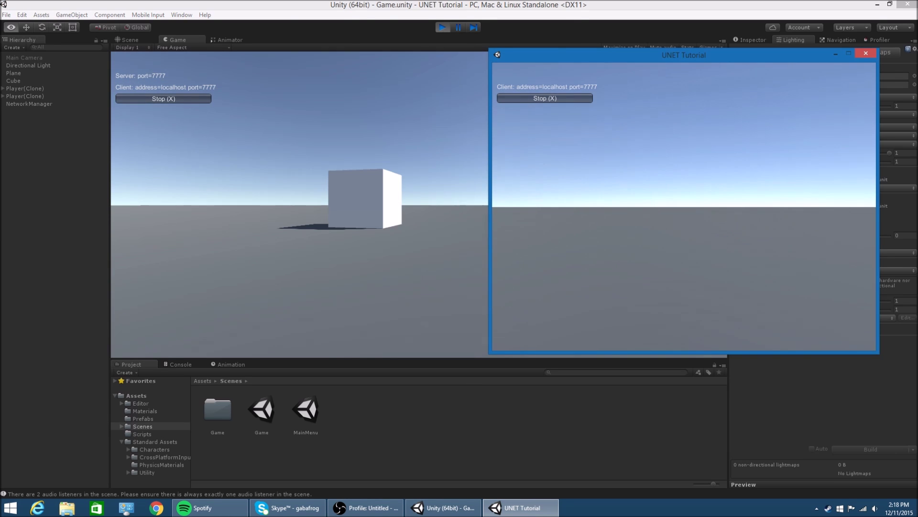
key("alt+Tab")
key("alt+Tab")
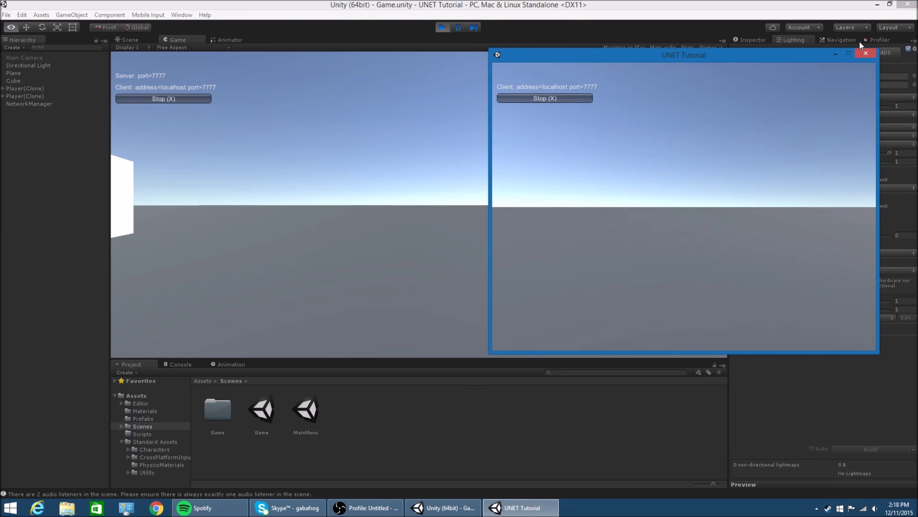
key("alt+Tab")
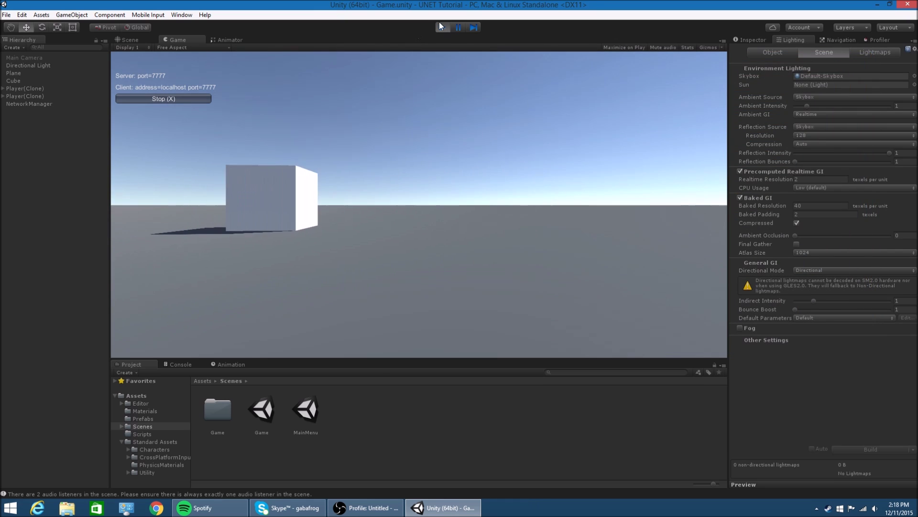
left_click(440, 26)
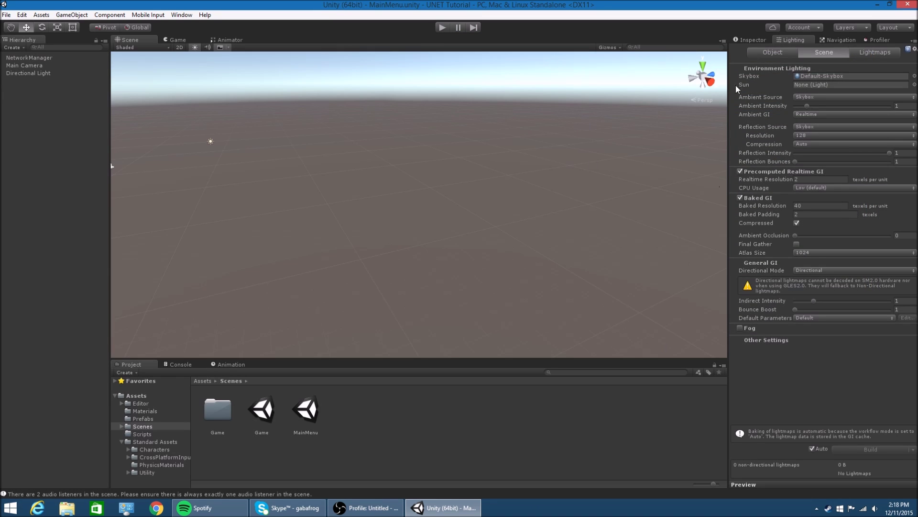
Show the Inspector, clear the console messages, and return to the project files
left_click(749, 40)
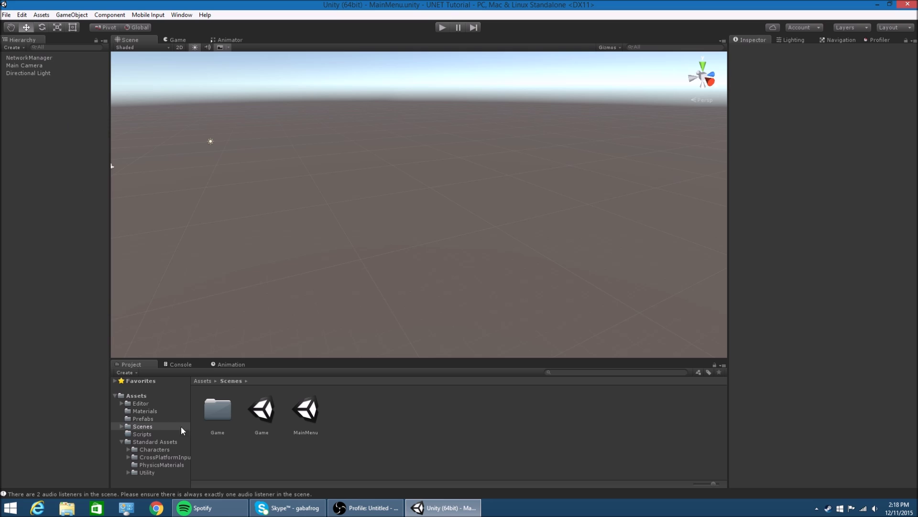
left_click(173, 365)
left_click(122, 372)
left_click(127, 366)
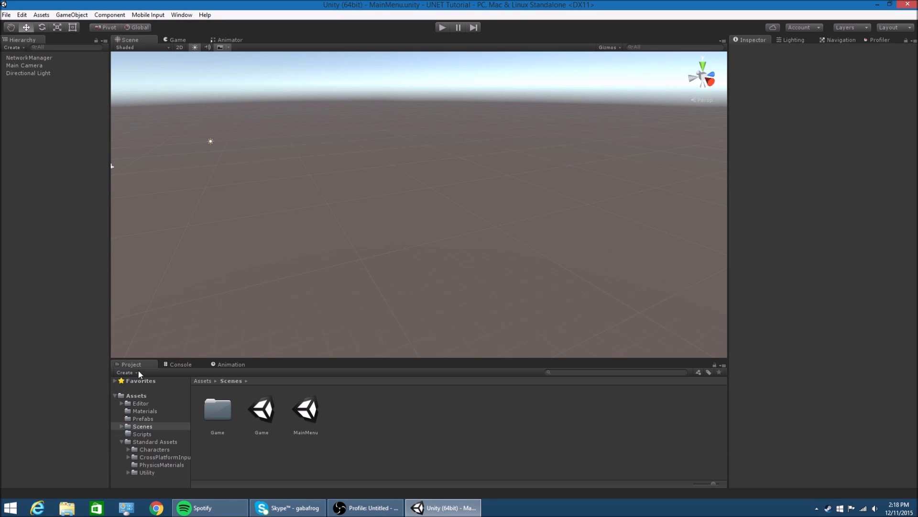
Create a C# script named Player_Network in the project's Scripts folder
left_click(305, 410)
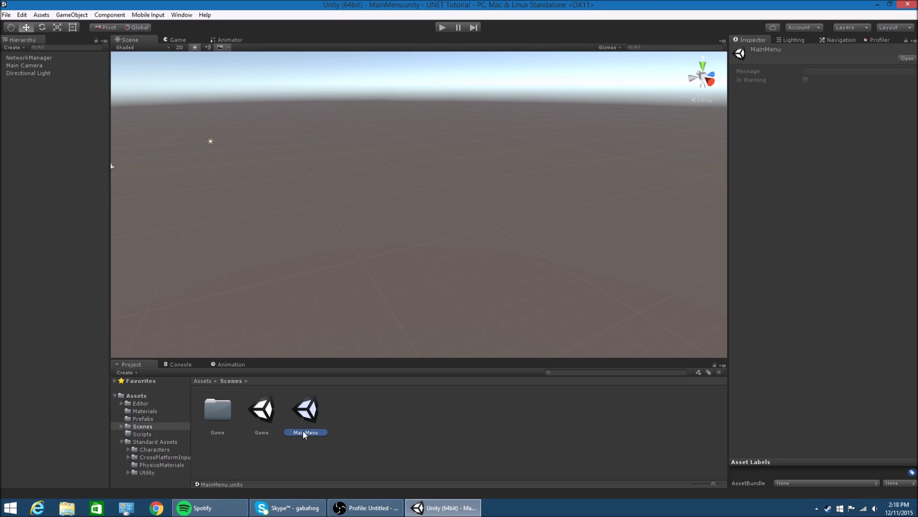
left_click(199, 429)
left_click(173, 418)
left_click(163, 396)
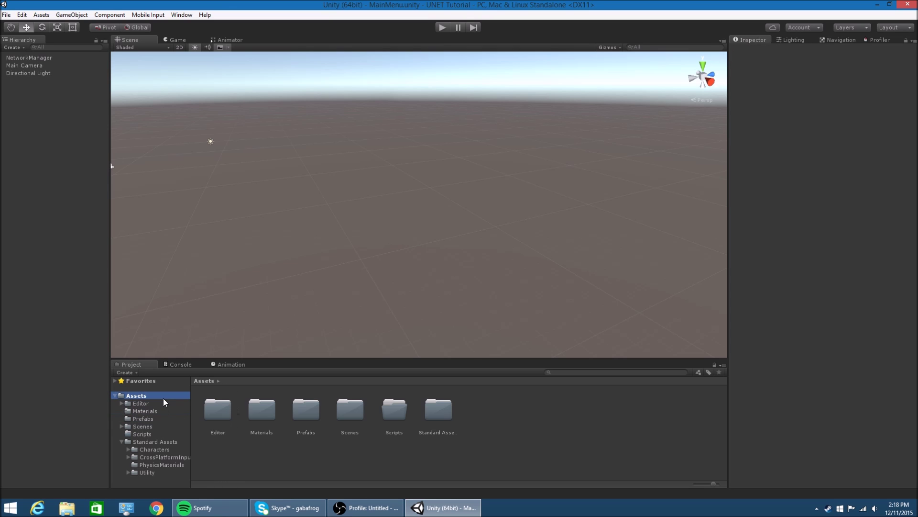
double_click(390, 410)
right_click(331, 434)
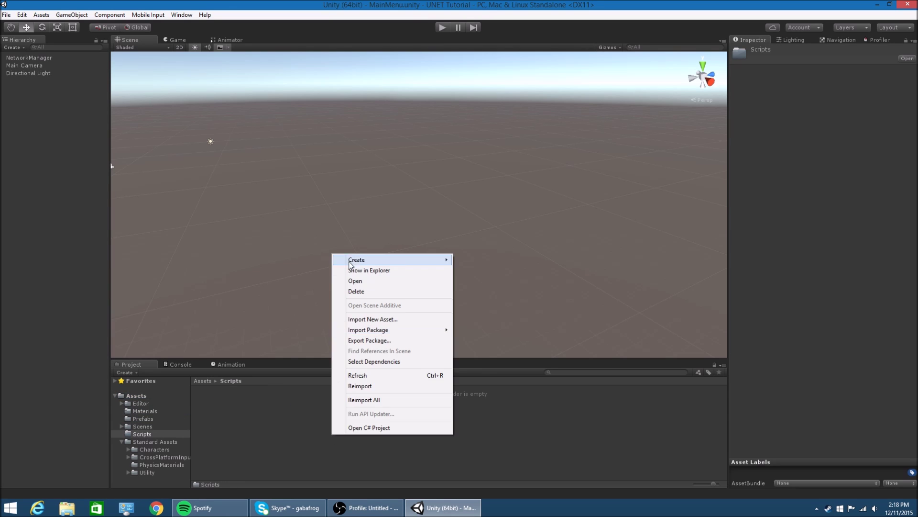
left_click(254, 402)
right_click(272, 425)
mouse_move(334, 246)
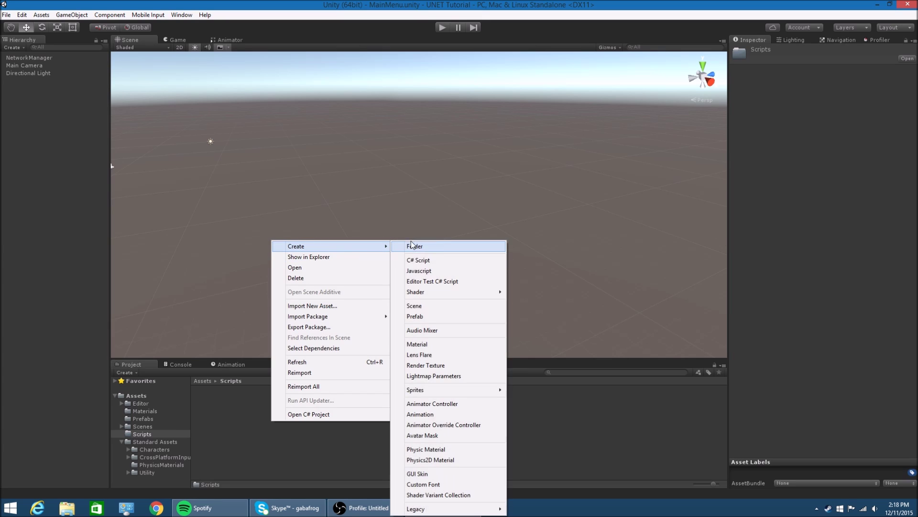
left_click(430, 262)
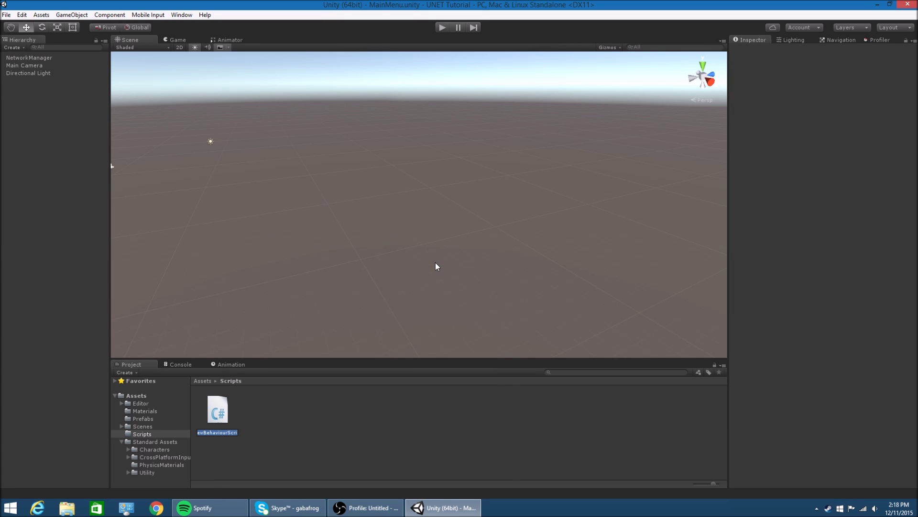
type("Net")
type("etwork")
key("Return")
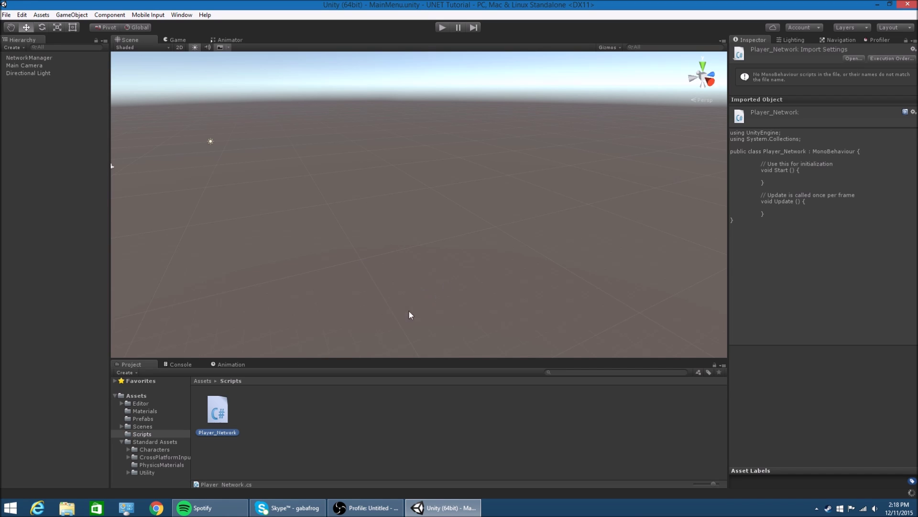
Open the Player_Network script in Visual Studio, remove the empty last line after the class, and save the file
double_click(220, 413)
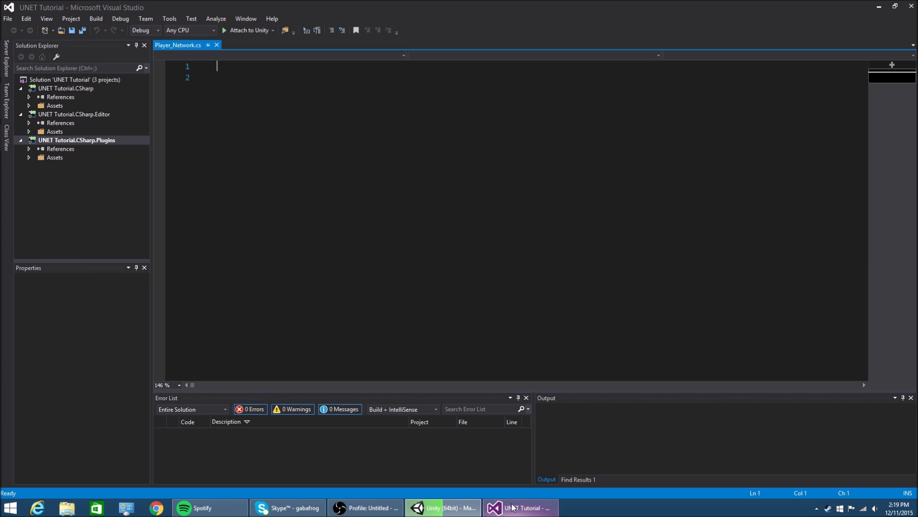
left_click(316, 285)
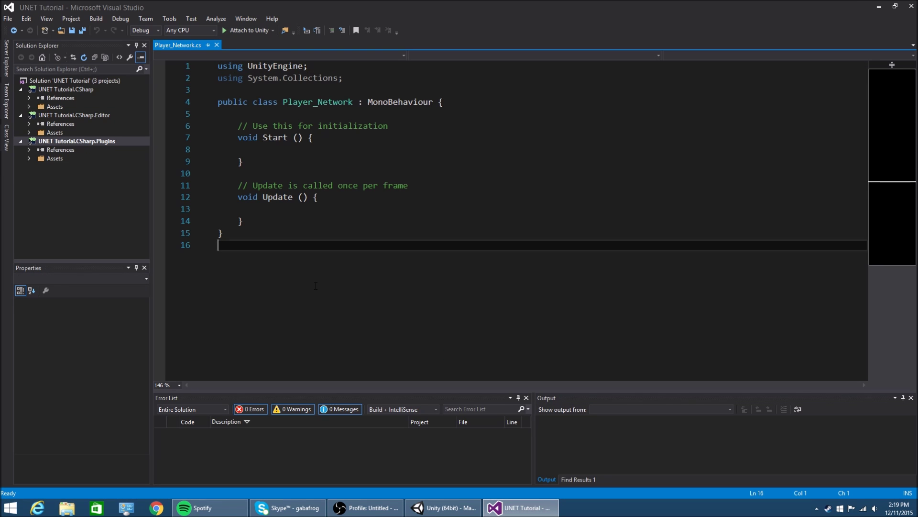
key("BackSpace")
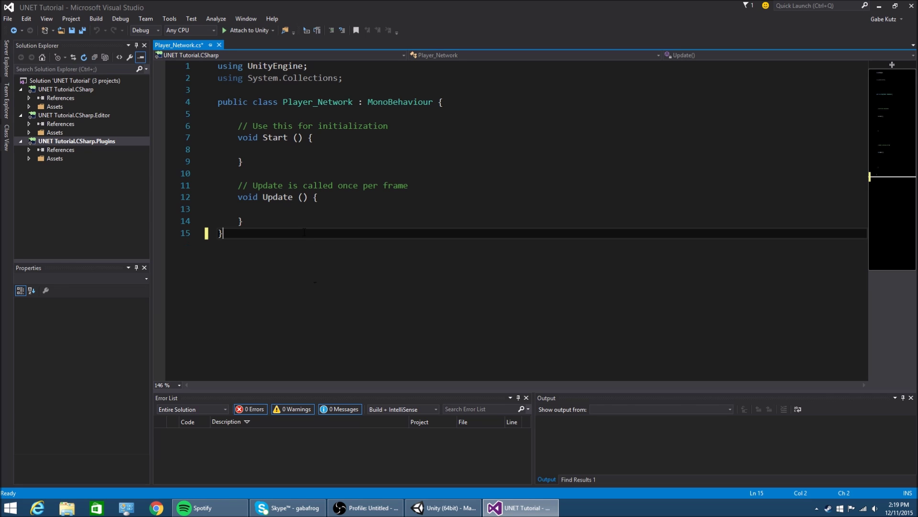
key("ctrl+s")
Delete the Update method with its comment, and put the opening brace of Start on its own line
left_click_drag(244, 221, 193, 126)
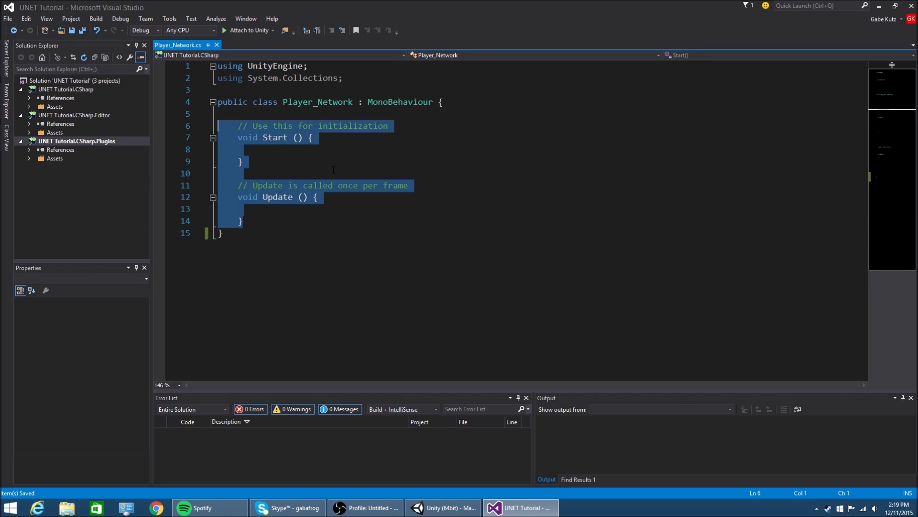
left_click_drag(246, 221, 199, 187)
key("BackSpace")
key("BackSpace")
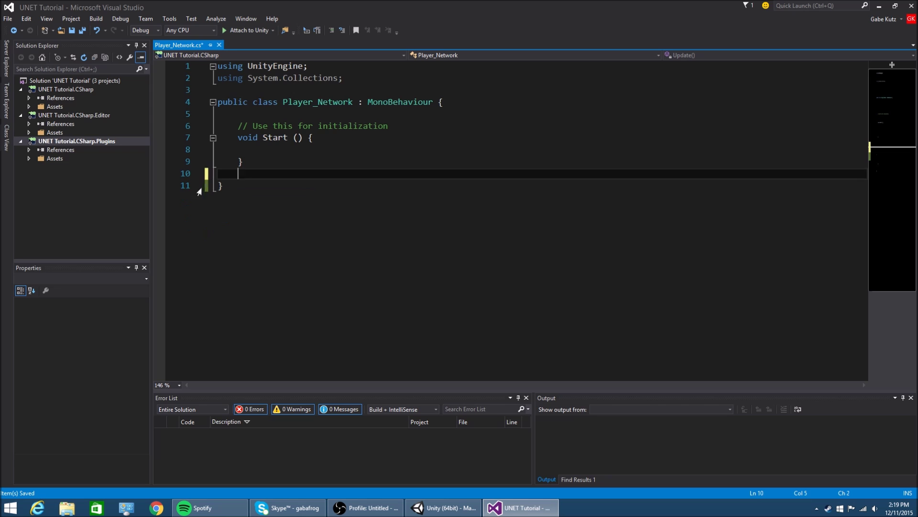
key("BackSpace")
left_click(306, 138)
key("Return")
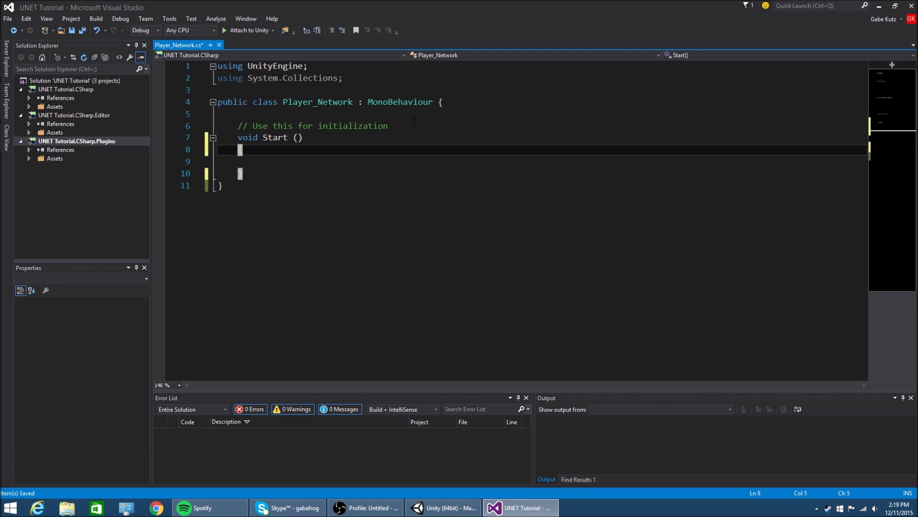
Delete the initialization comment above the Start method and save the script
left_click_drag(388, 126, 199, 122)
key("BackSpace")
key("BackSpace")
key("ctrl+s")
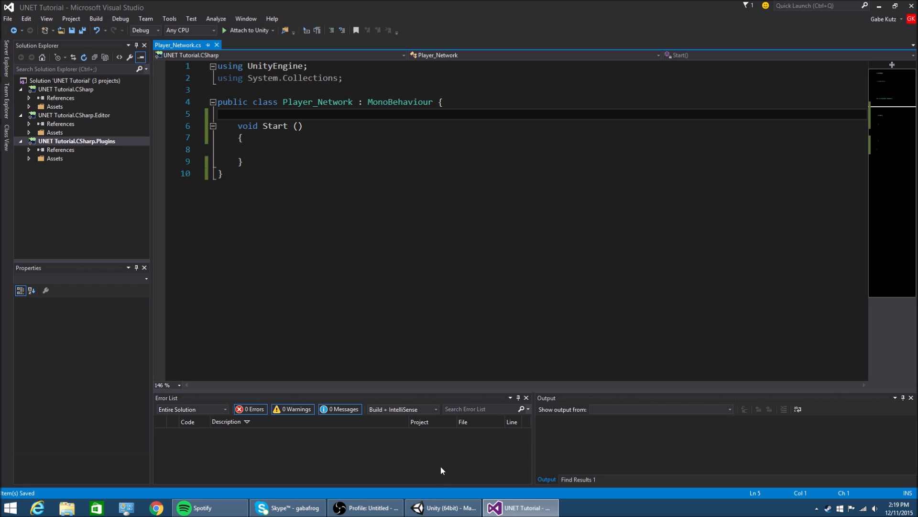
Switch to Unity, select the Player prefab in the Prefabs folder, and look through its components
left_click(442, 508)
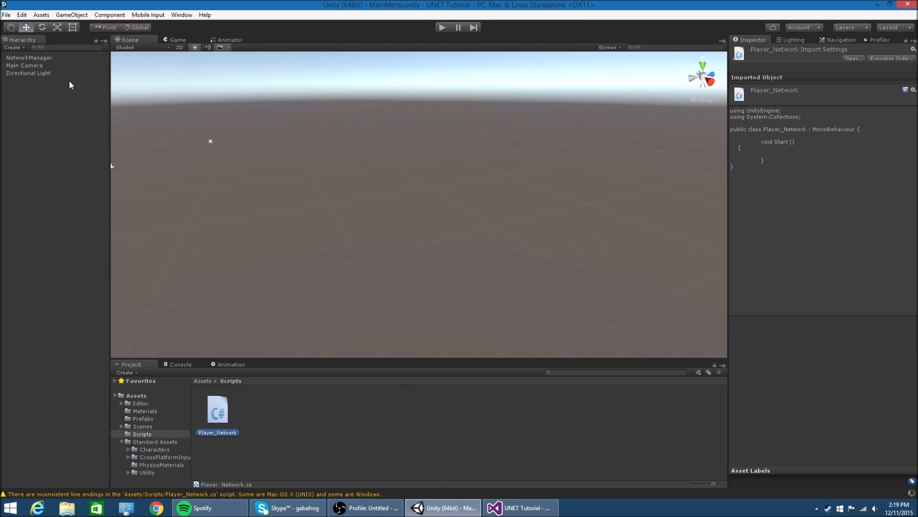
left_click(518, 508)
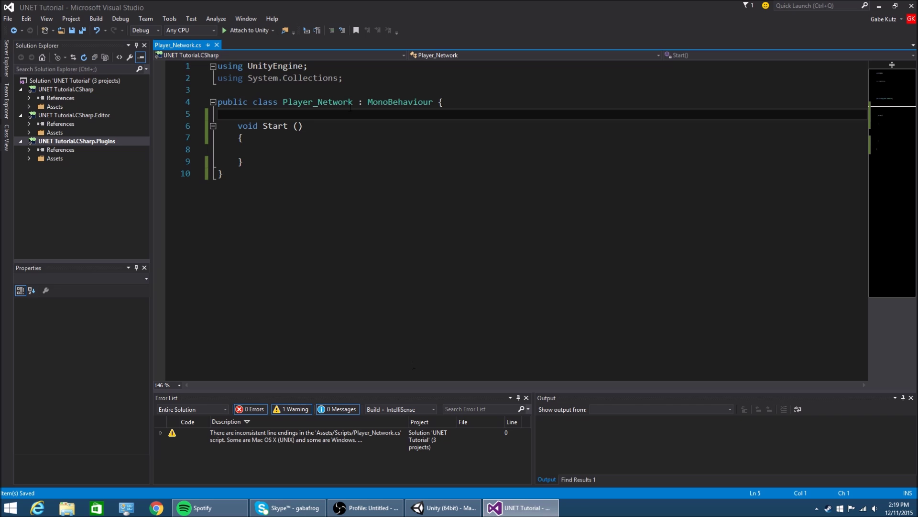
left_click(442, 508)
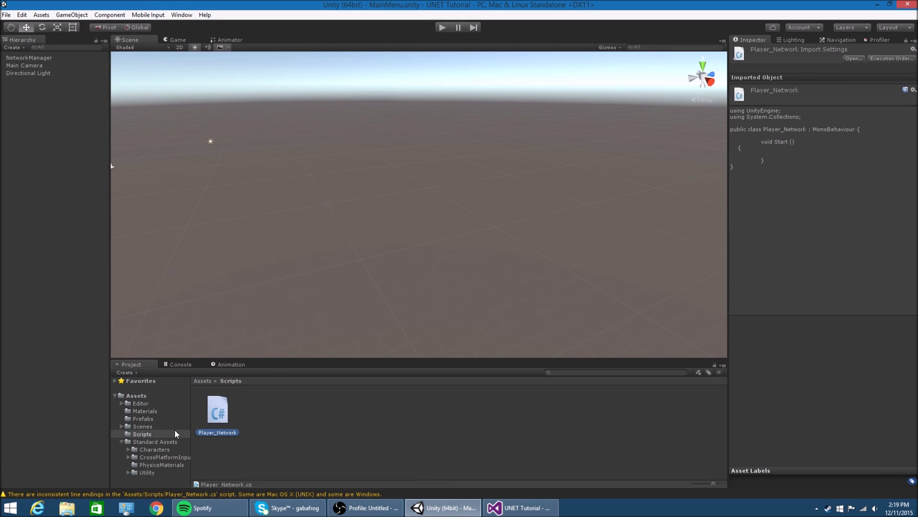
left_click(162, 441)
left_click(156, 426)
left_click(152, 403)
left_click(158, 418)
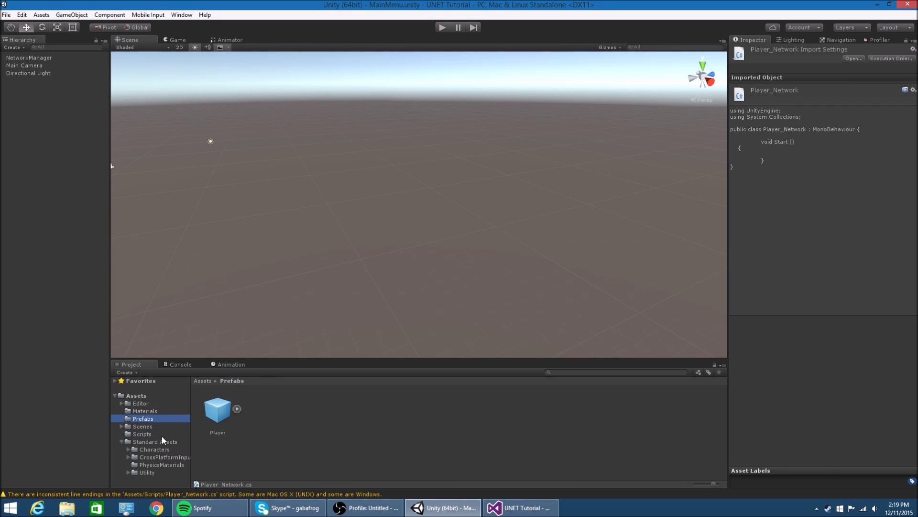
left_click(162, 440)
left_click(145, 434)
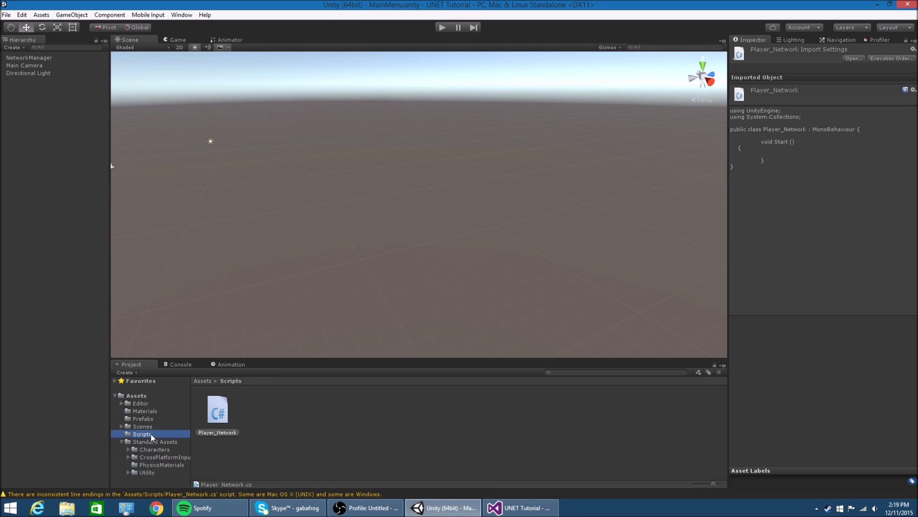
left_click(145, 418)
left_click(218, 409)
scroll(810, 185, "down", 10)
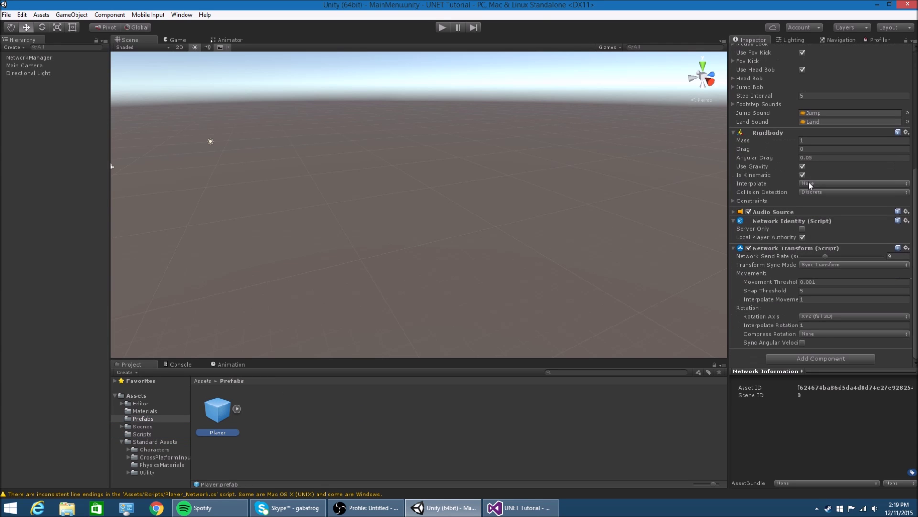
scroll(885, 99, "up", 10)
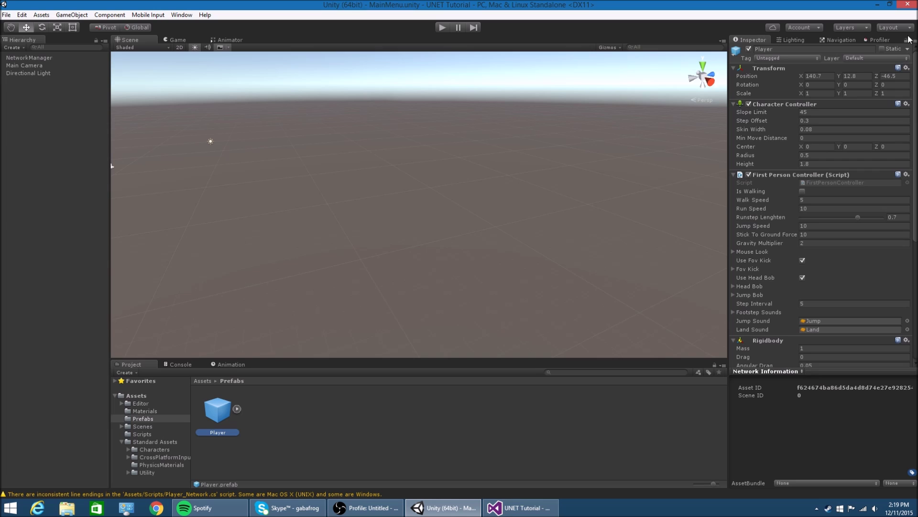
Lock the Inspector on the Player prefab and attach the Player_Network script from the Scripts folder to it
left_click(145, 411)
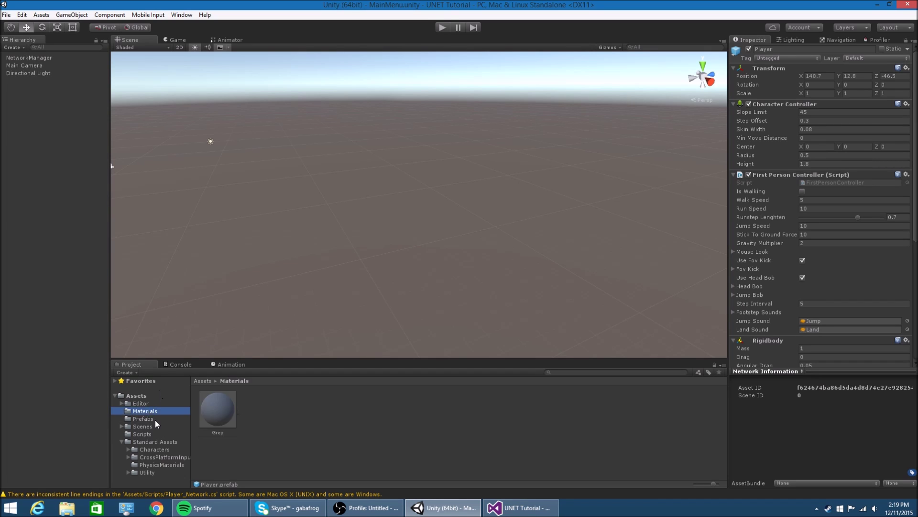
left_click(142, 425)
left_click(142, 433)
left_click_drag(217, 409, 767, 365)
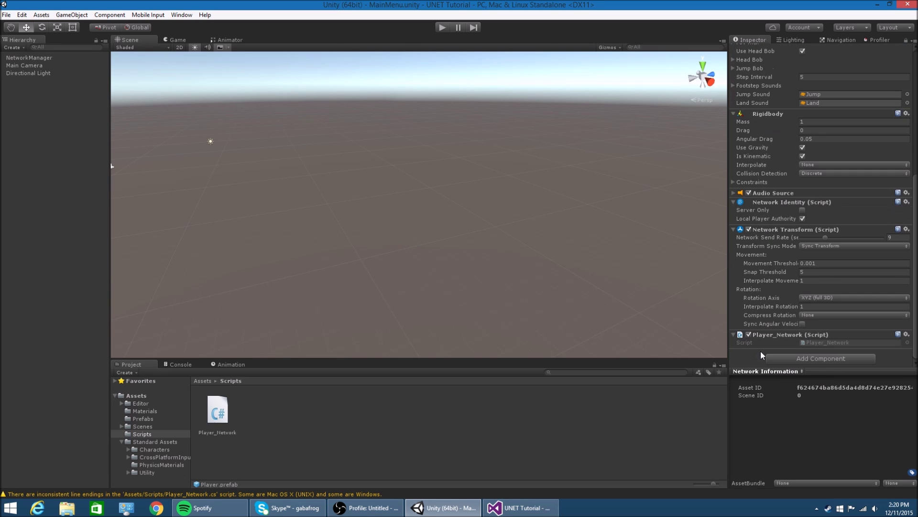
Check the script in Visual Studio, then return to Unity and review the Player prefab's components, including the First Person Controller
left_click(526, 503)
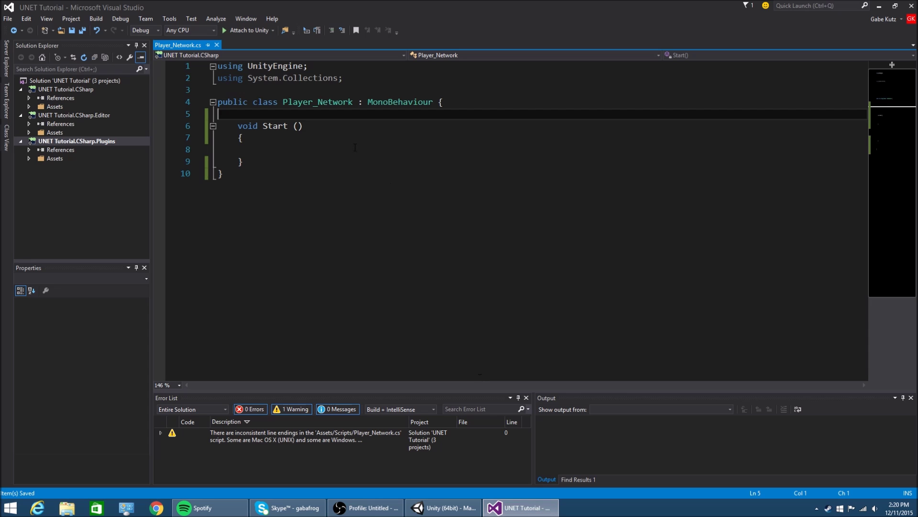
left_click(355, 148)
key("alt+Tab")
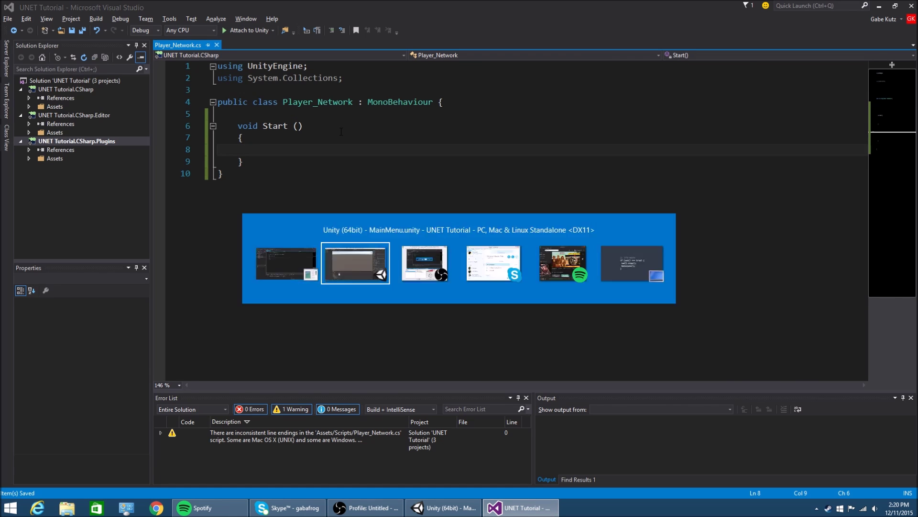
scroll(785, 261, "up", 2)
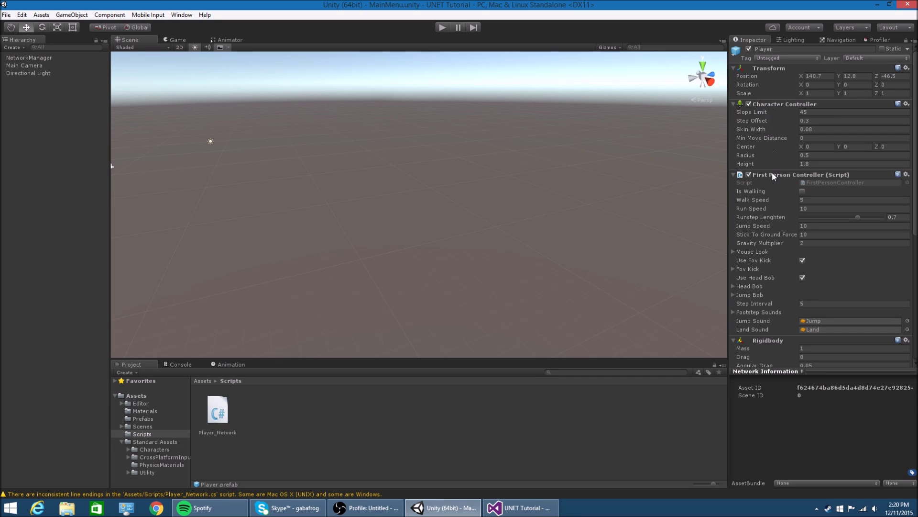
scroll(781, 174, "down", 5)
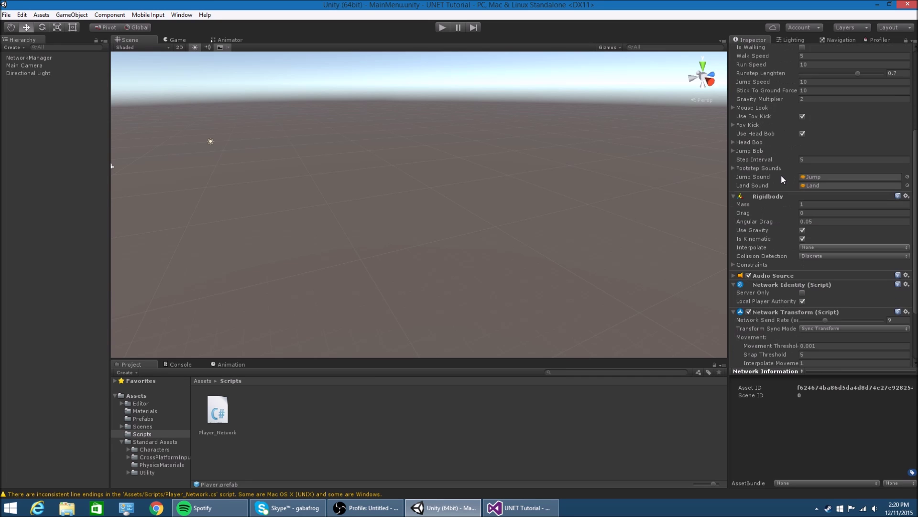
scroll(782, 179, "down", 1)
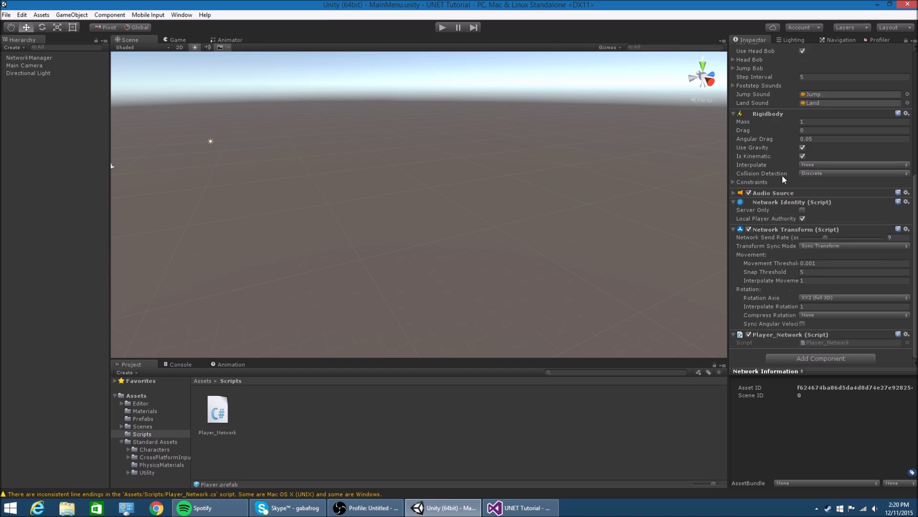
scroll(782, 174, "up", 6)
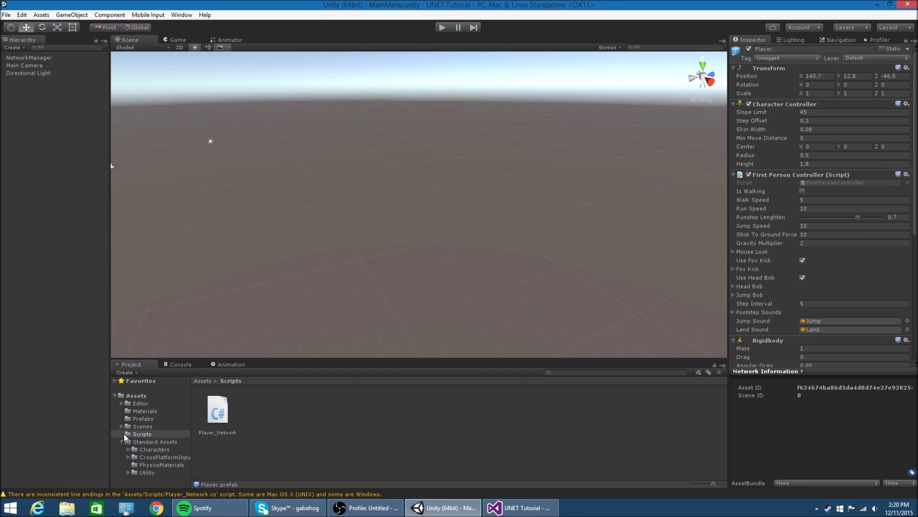
Place the Player prefab in the MainMenu scene, select its FirstPersonCharacter child, and unlock the Inspector to show the child's components
left_click(150, 420)
left_click(237, 409)
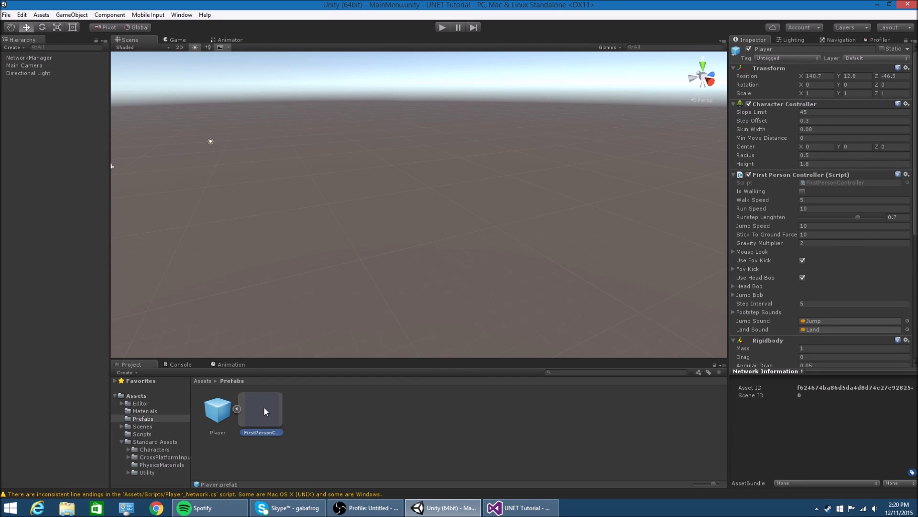
left_click_drag(219, 420, 35, 124)
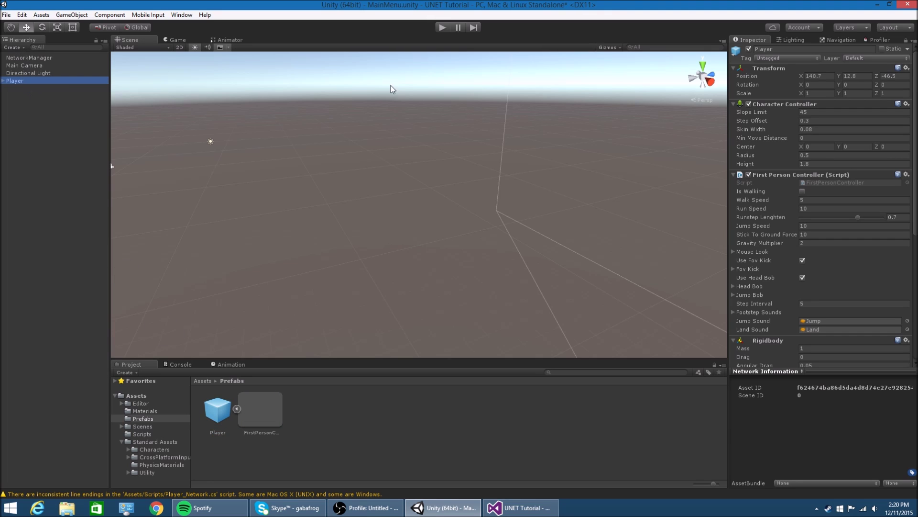
left_click(3, 81)
left_click(17, 89)
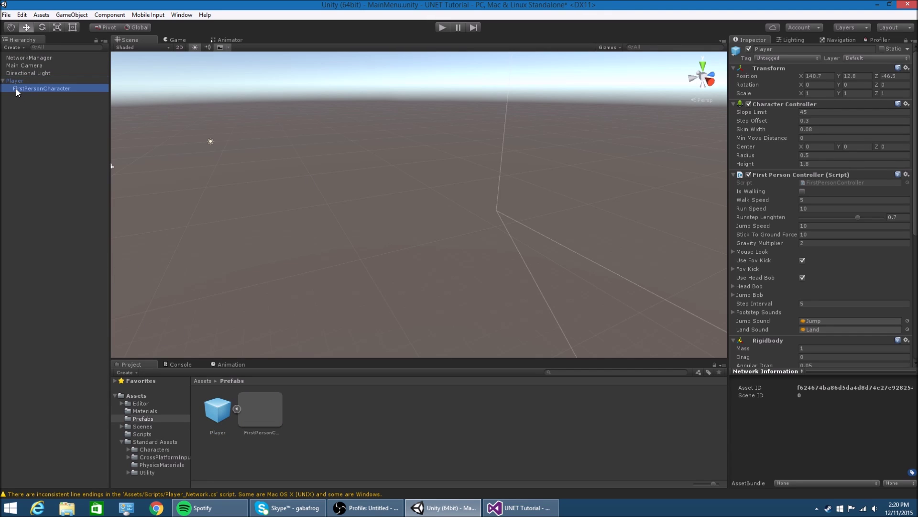
left_click(905, 40)
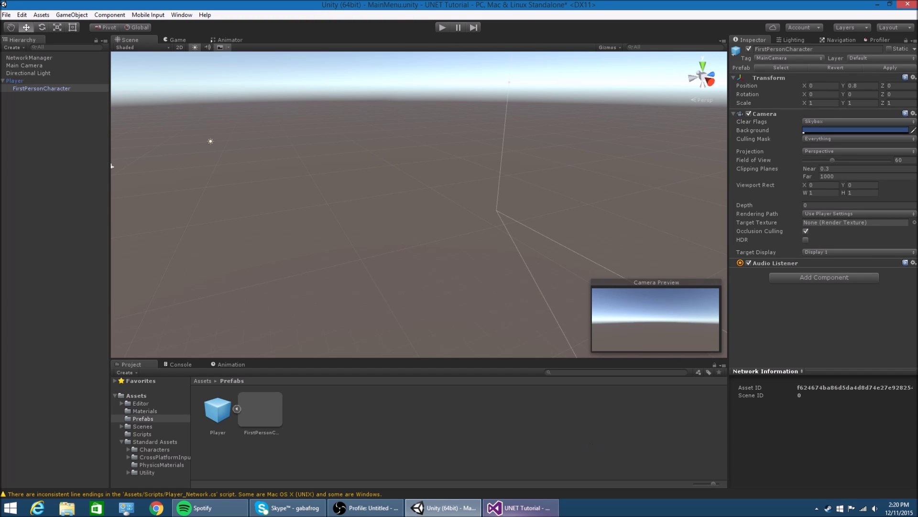
Switch to Visual Studio and declare a public GameObject variable FPSCamera above Start in the Player_Network class
left_click(521, 508)
left_click(437, 110)
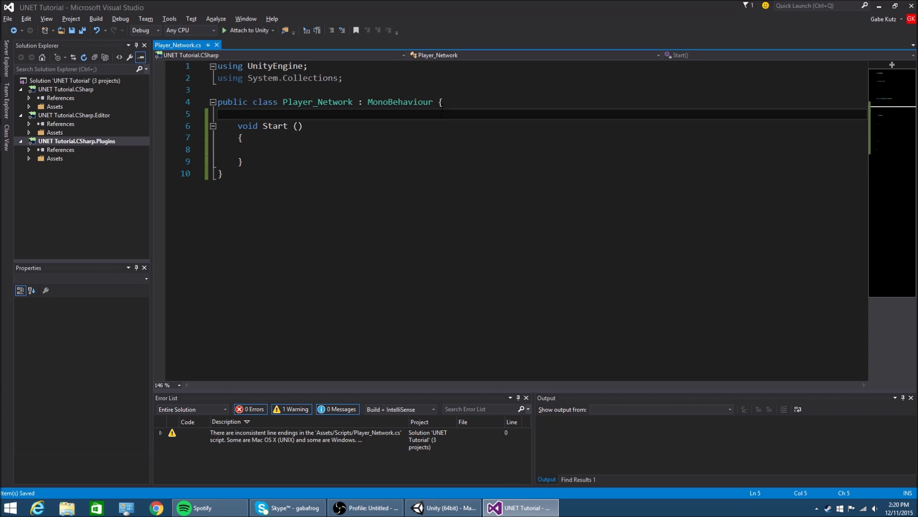
key("Return")
key("Return")
key("Up")
type("public")
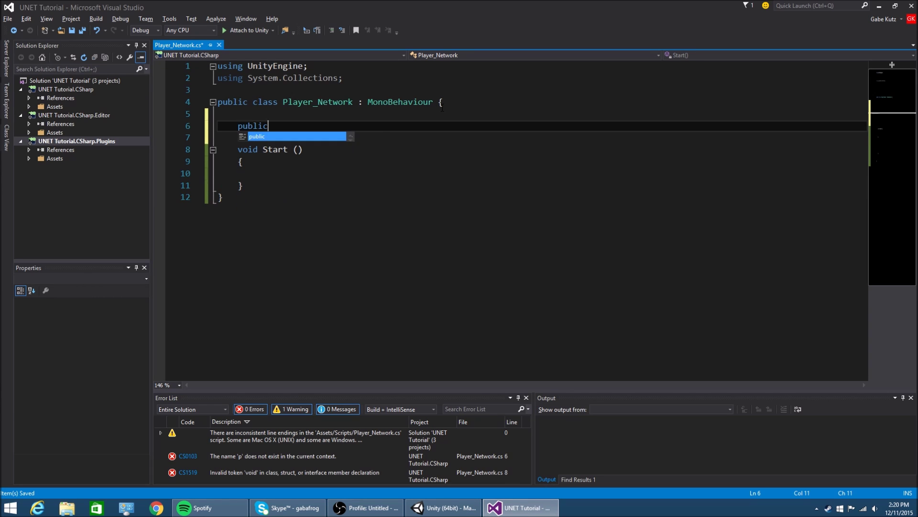
type(" GameObject ca")
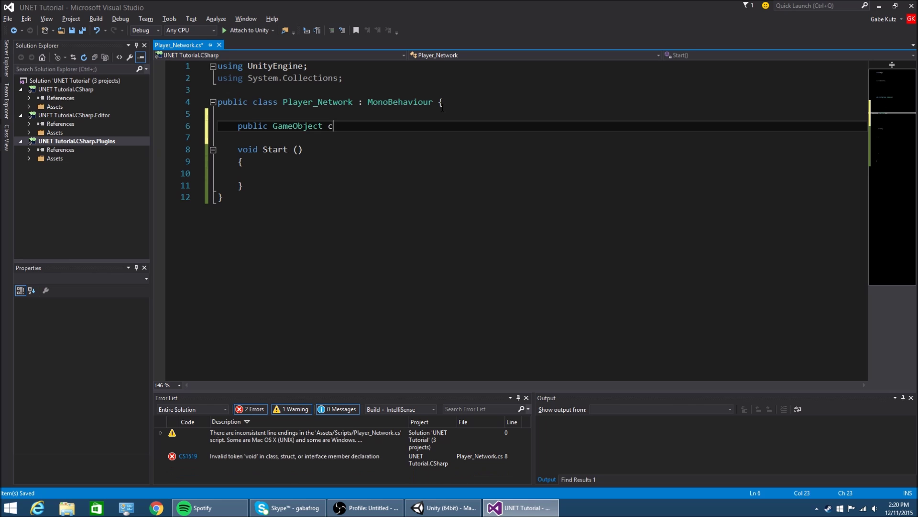
key("BackSpace")
type("FPSCamera;")
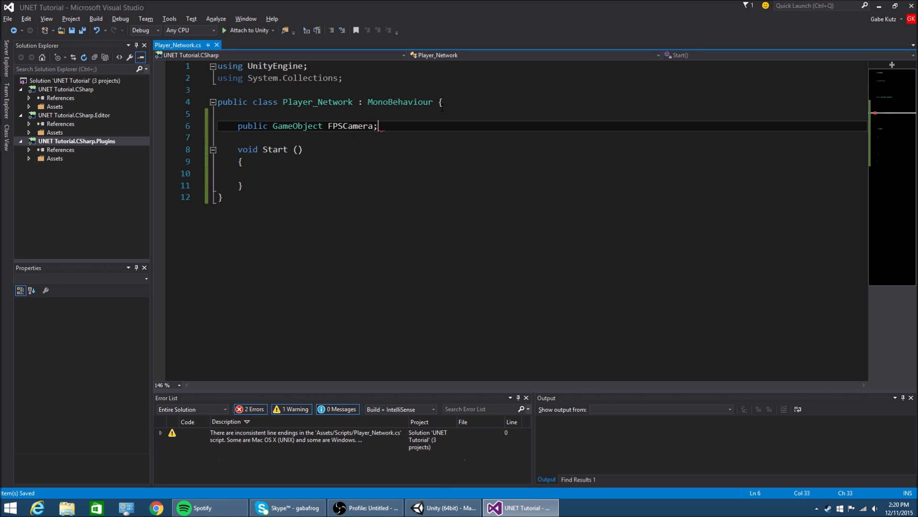
Declare a public CharacterController variable named characterController below FPSCamera
key("Return")
type("public Cha")
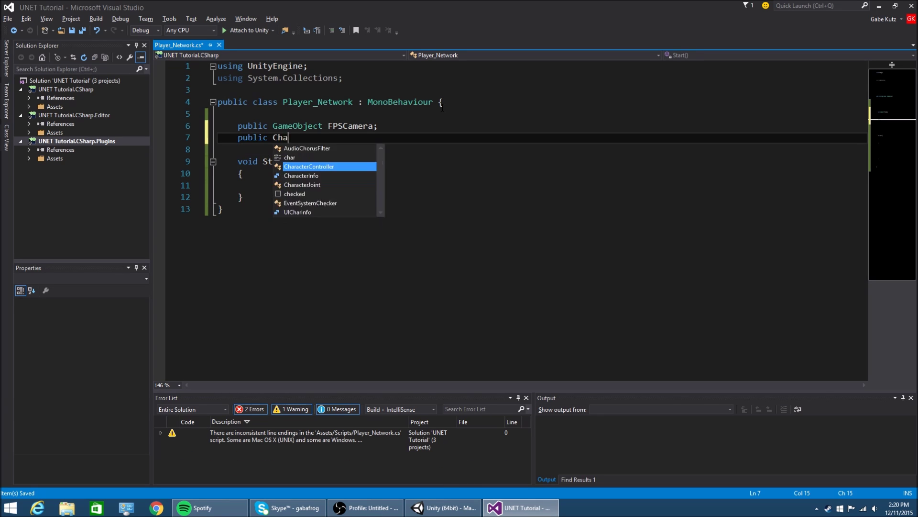
key("Tab")
type(".")
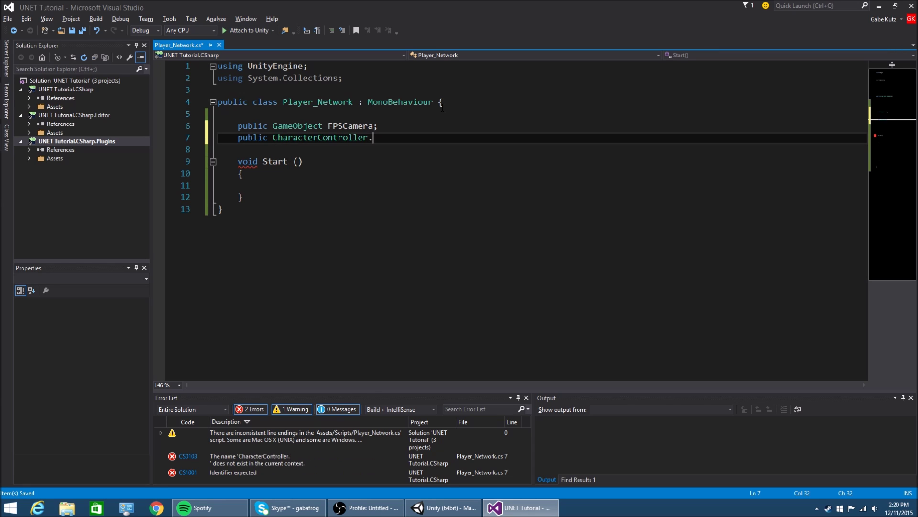
key("Return")
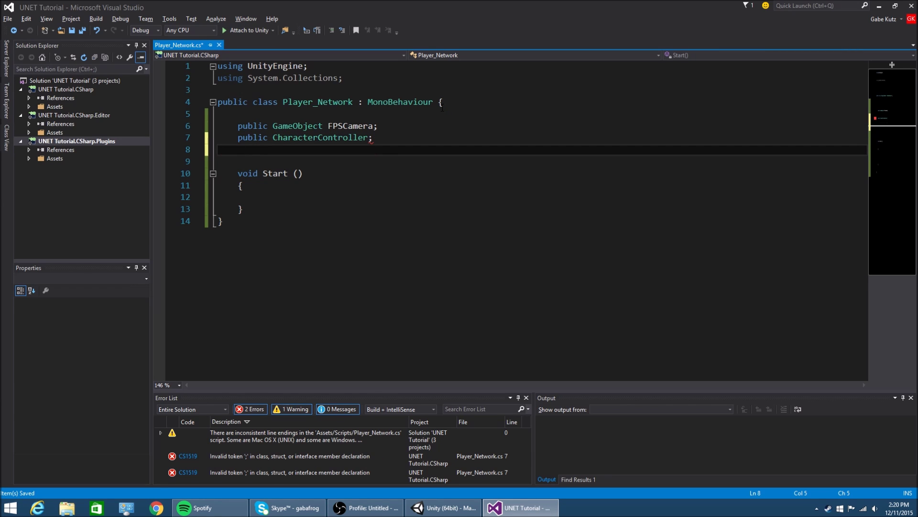
key("BackSpace")
key("Left")
type("characterC")
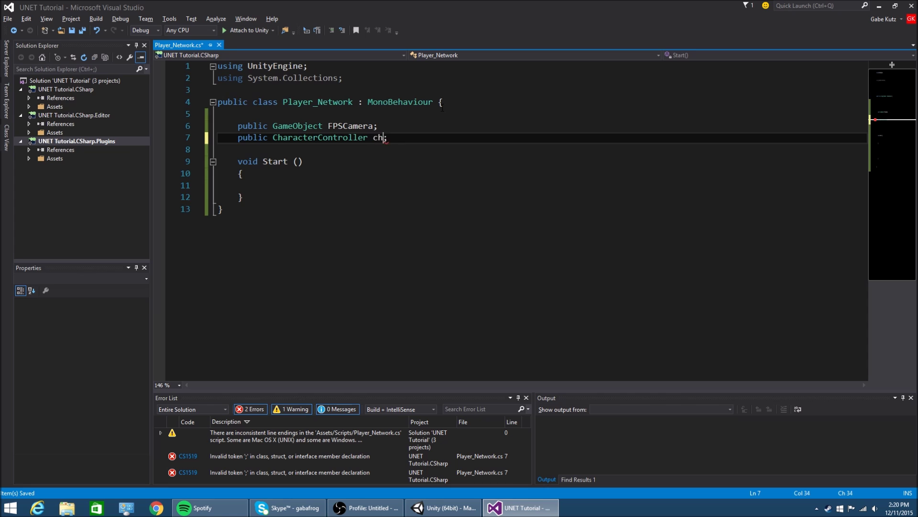
type("ontroller")
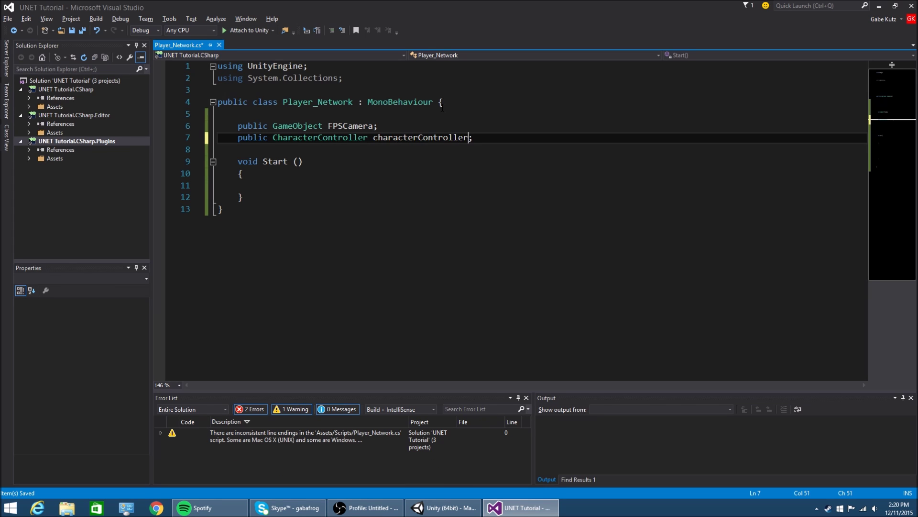
key("End")
Declare public UnityStandardAssets.Characters.FirstPerson.FirstPersonController fpsController below characterController and save the script
key("Return")
type("public ")
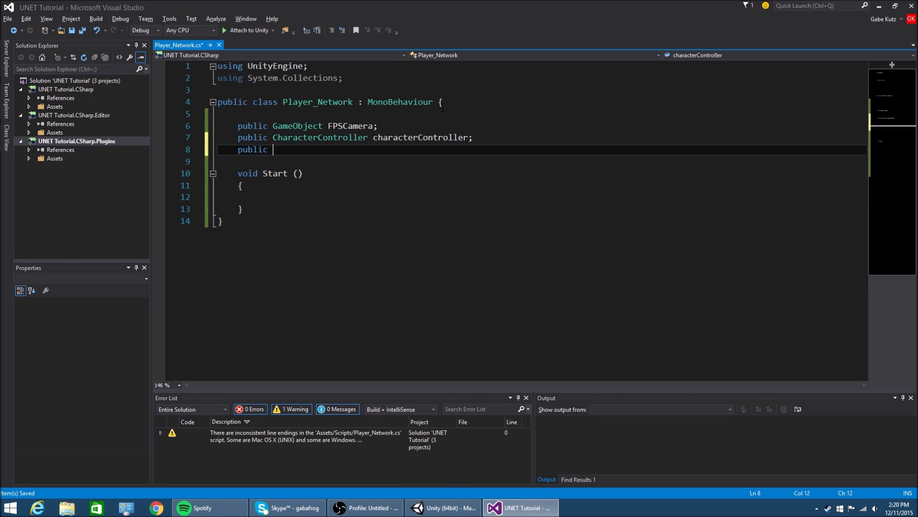
type("Unit")
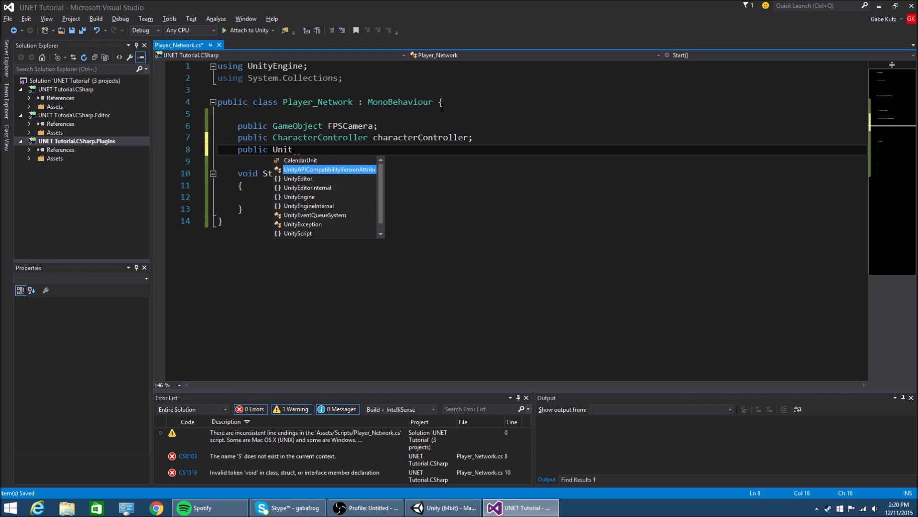
type("yStandardAssets.Characters")
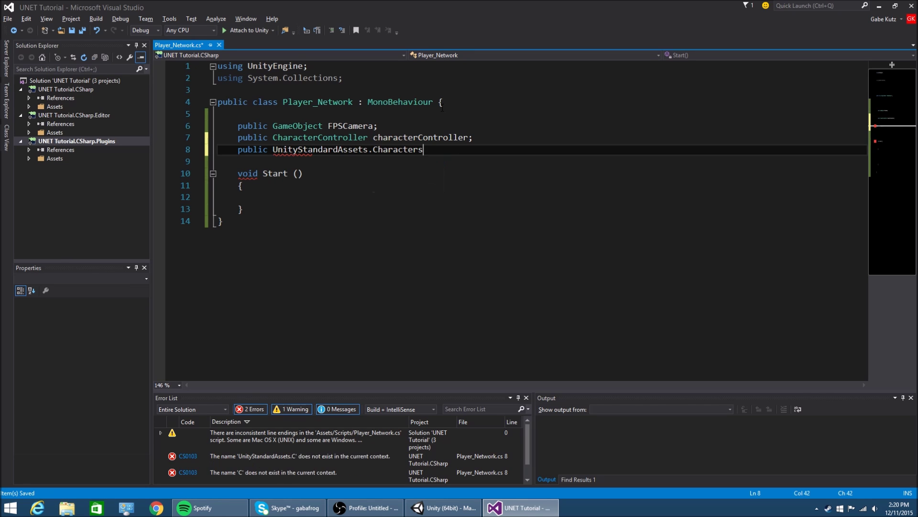
type(".FirstPerson/")
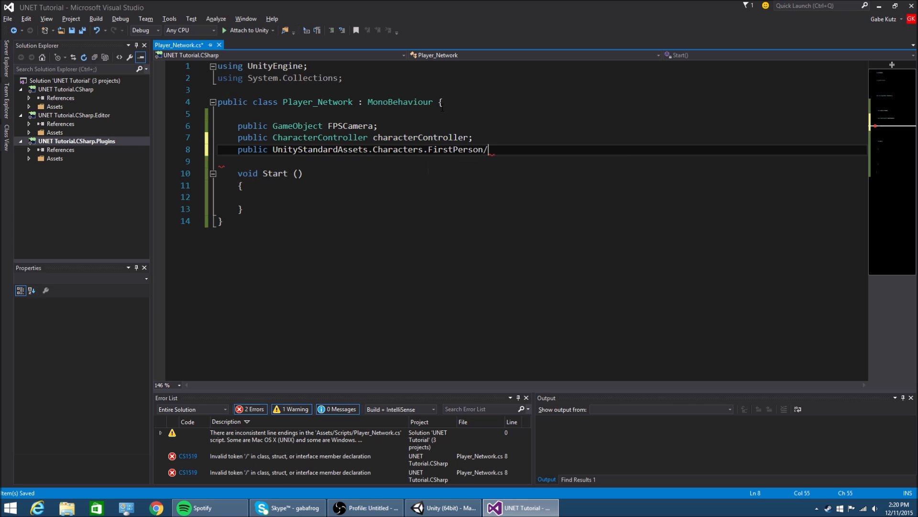
key("BackSpace")
type(".")
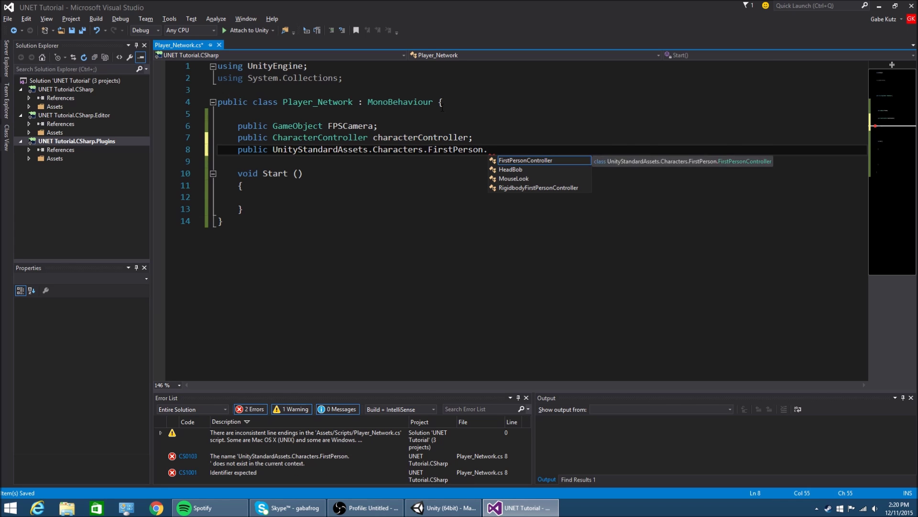
key("Tab")
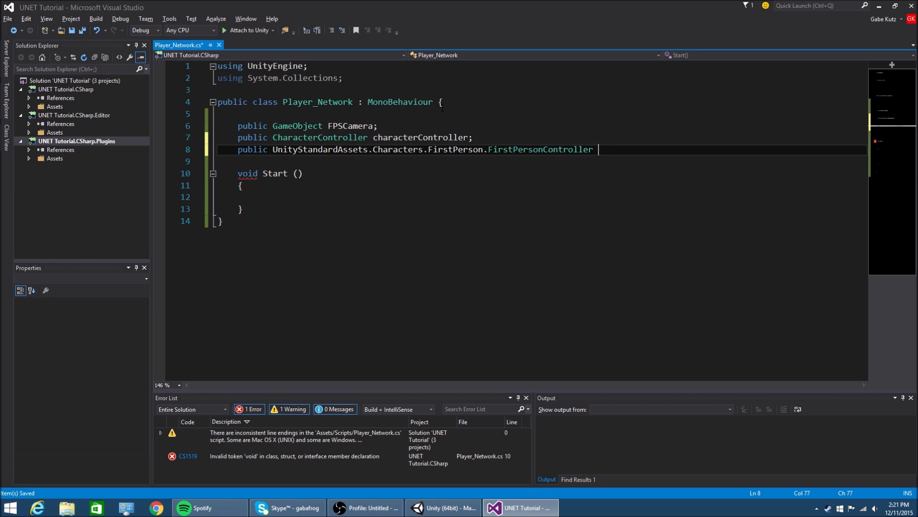
type("fir")
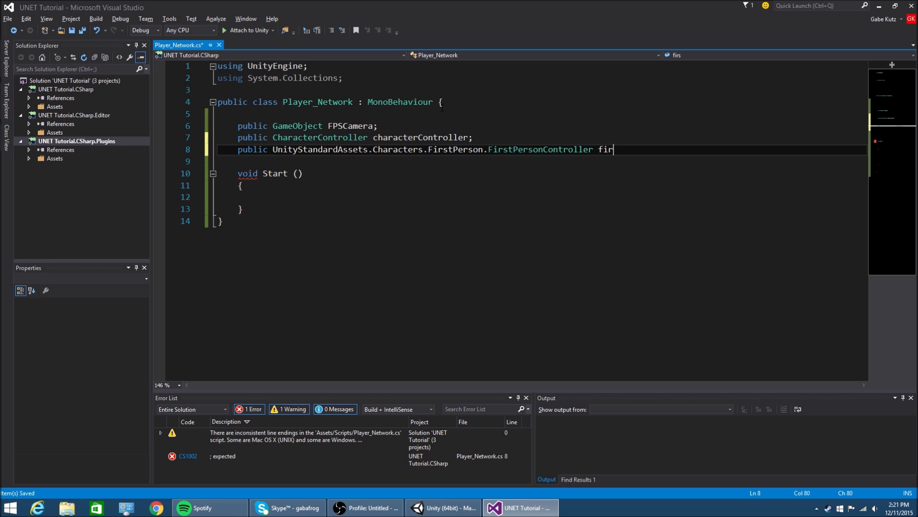
type("spsController;")
key("ctrl+s")
Remove the UnityStandardAssets.Characters.FirstPerson namespace prefix from the fpsController declaration, leaving only the FirstPersonController type
key("Up")
key("Up")
key("Up")
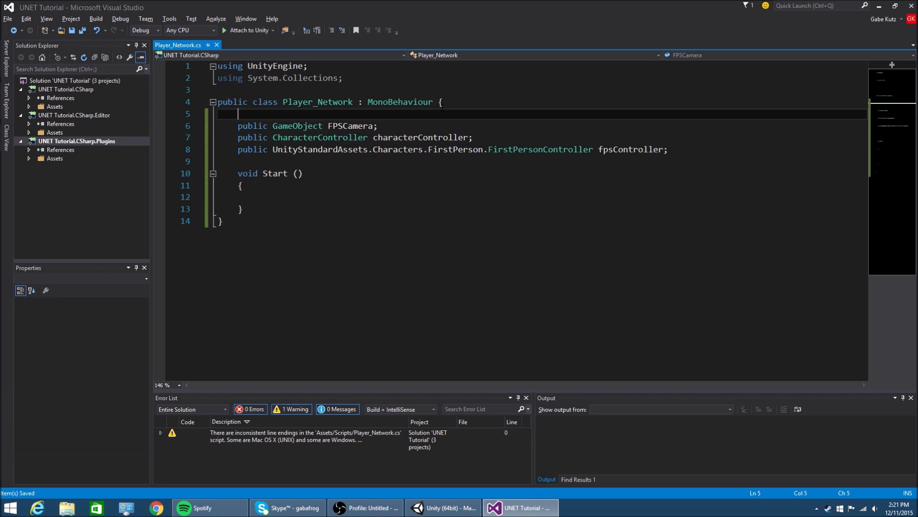
left_click_drag(483, 149, 273, 149)
key("ctrl+c")
key("Delete")
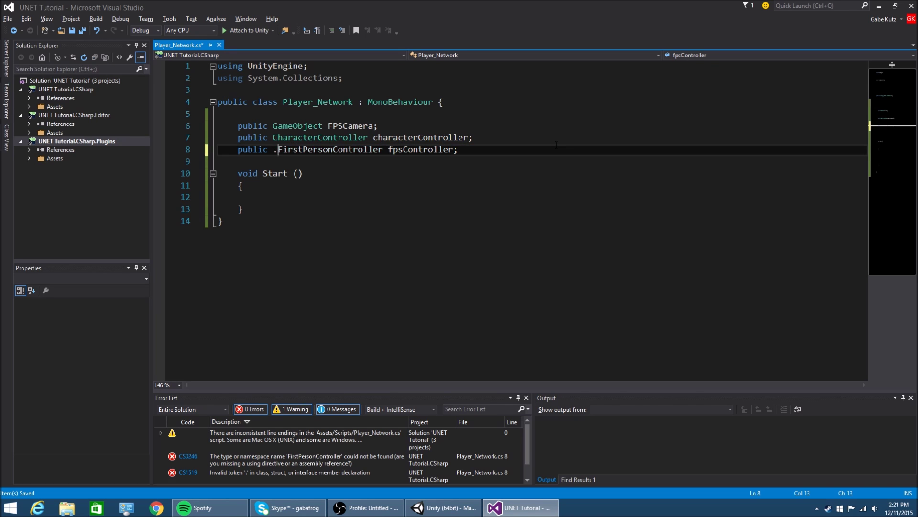
key("Delete")
Add the directive using UnityStandardAssets.Characters.FirstPerson; below the System.Collections line and save the script
key("Up")
key("Up")
key("Up")
key("Up")
key("Up")
key("Return")
key("Up")
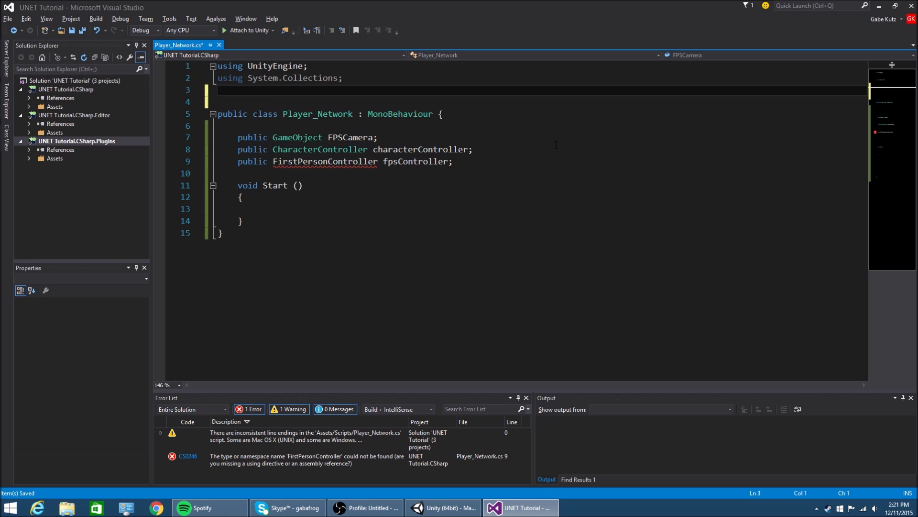
type("using ;")
key("ctrl+v")
key("End")
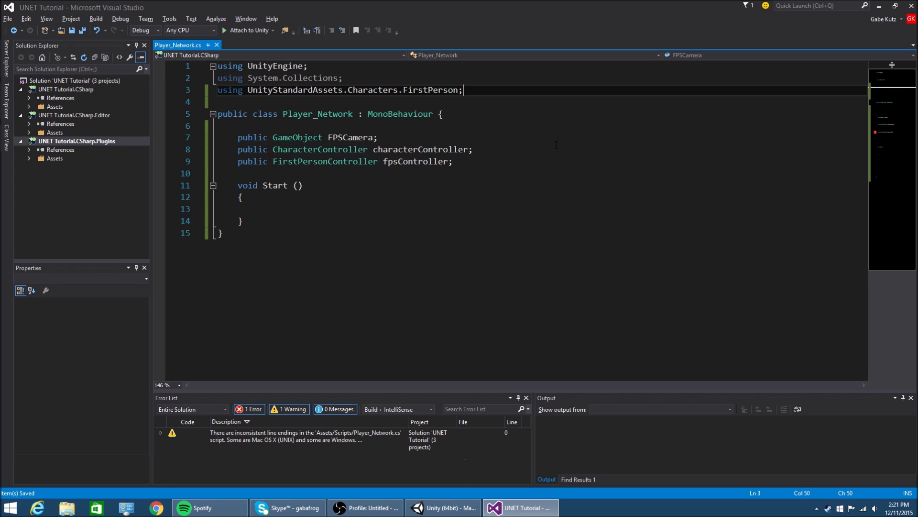
key("ctrl+s")
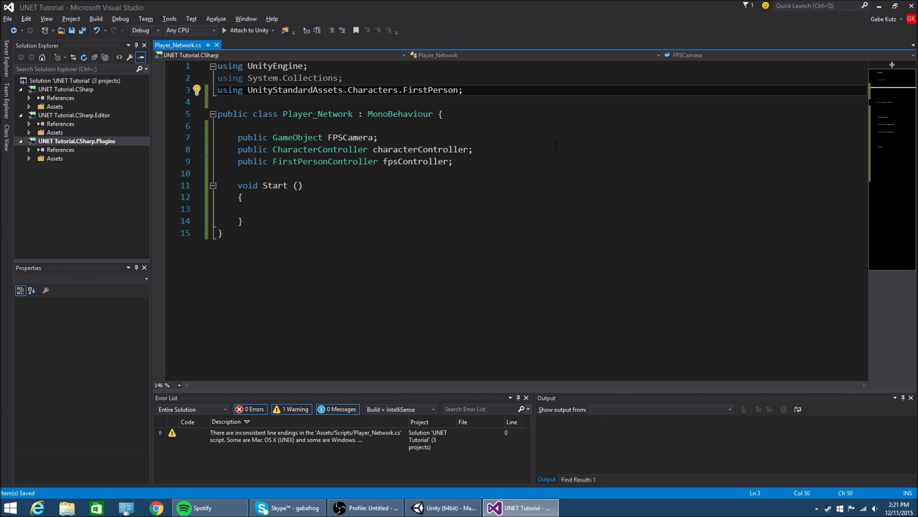
left_click(564, 144)
left_click(564, 156)
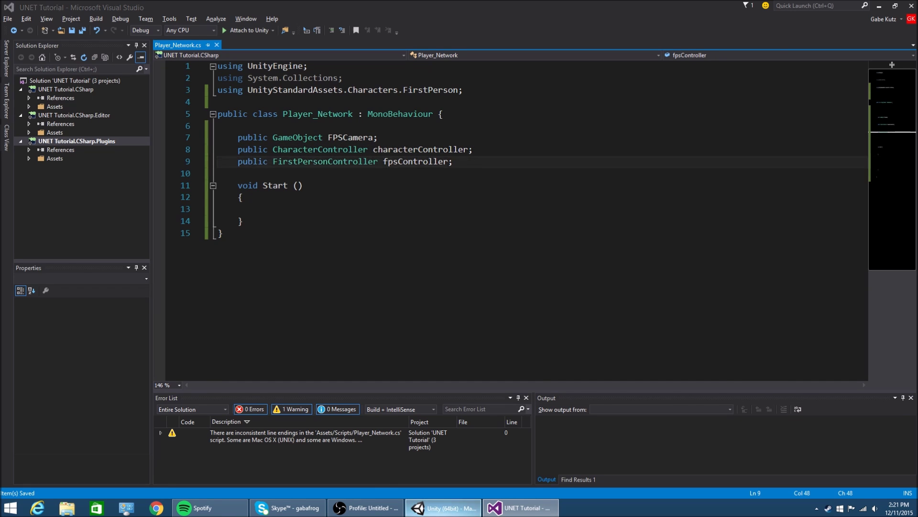
left_click(442, 508)
left_click(521, 508)
left_click(457, 210)
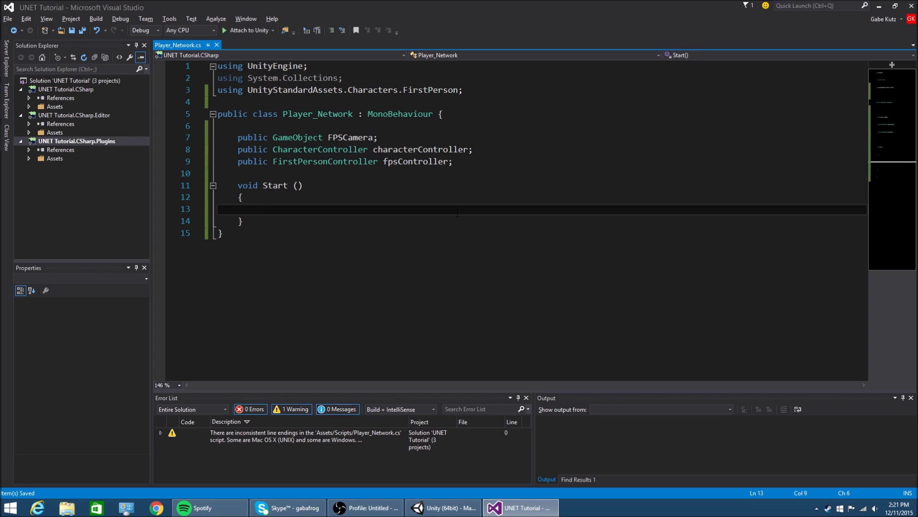
type("if(!isL")
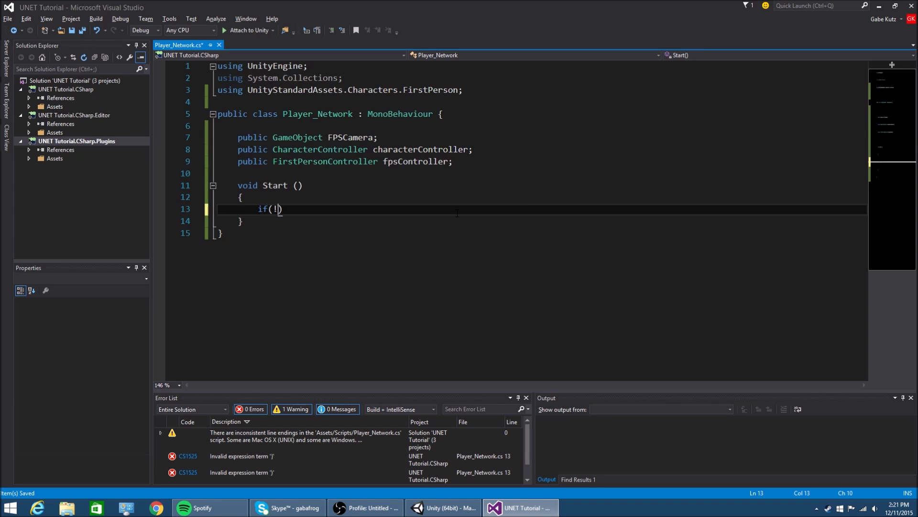
key("BackSpace")
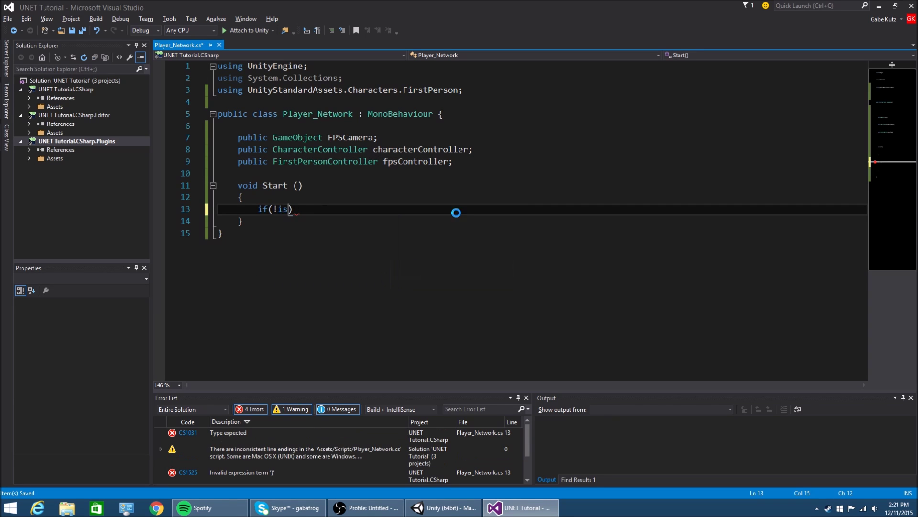
left_click_drag(334, 209, 263, 209)
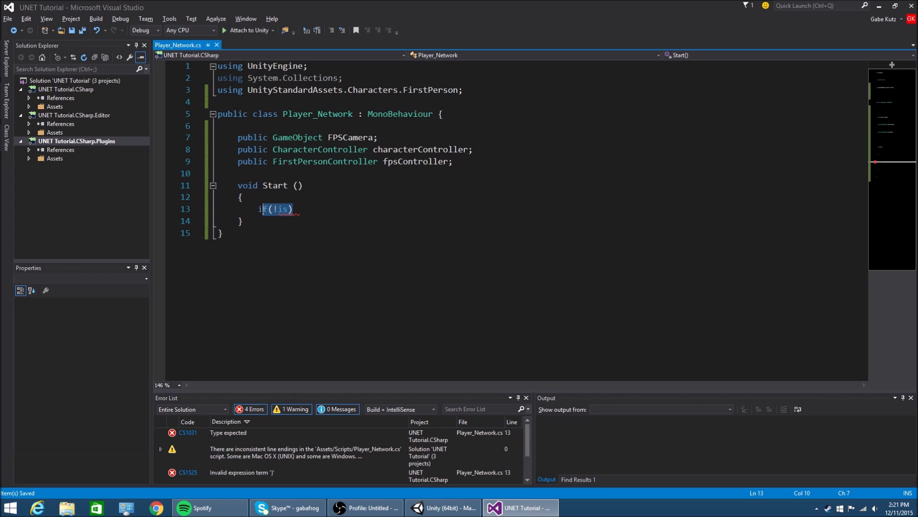
key("BackSpace")
key("BackSpace")
key("ctrl+s")
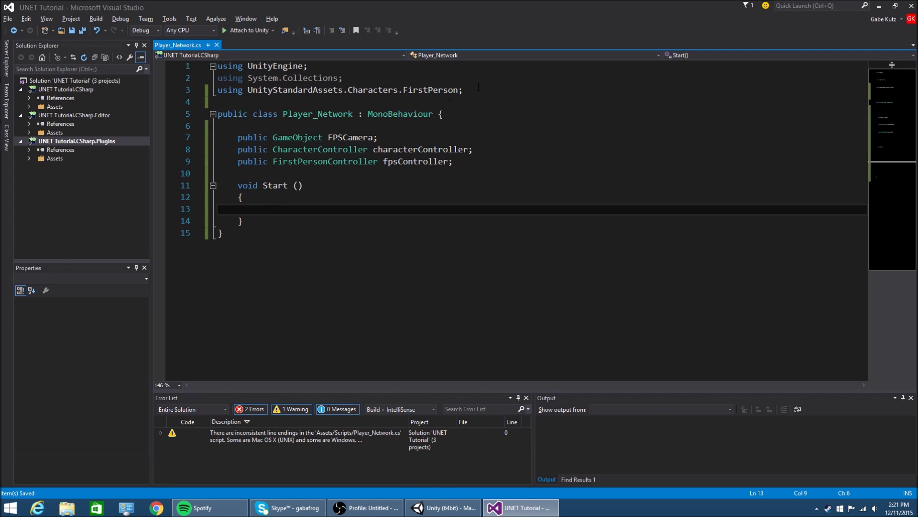
Insert the directive using UnityEngine.Networking; above the UnityStandardAssets line and save the script
left_click(535, 89)
key("ctrl+Return")
type("ui")
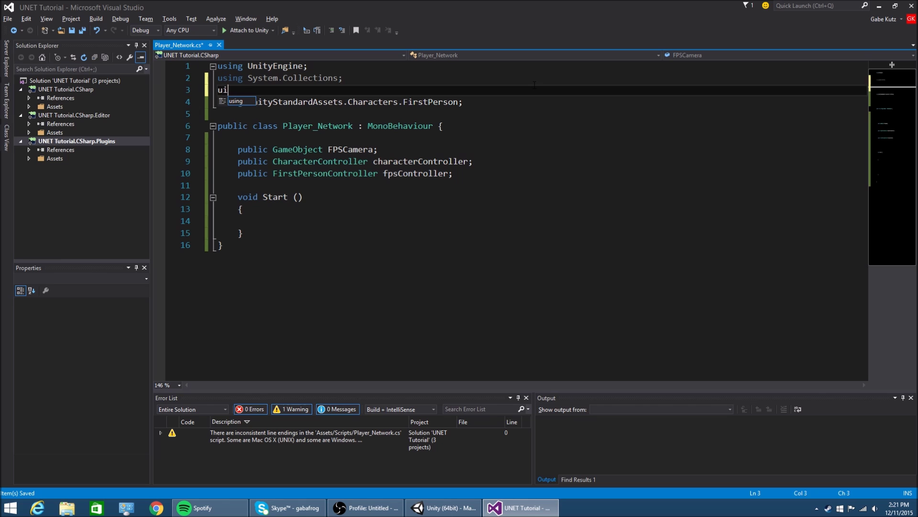
key("Tab")
type("Un")
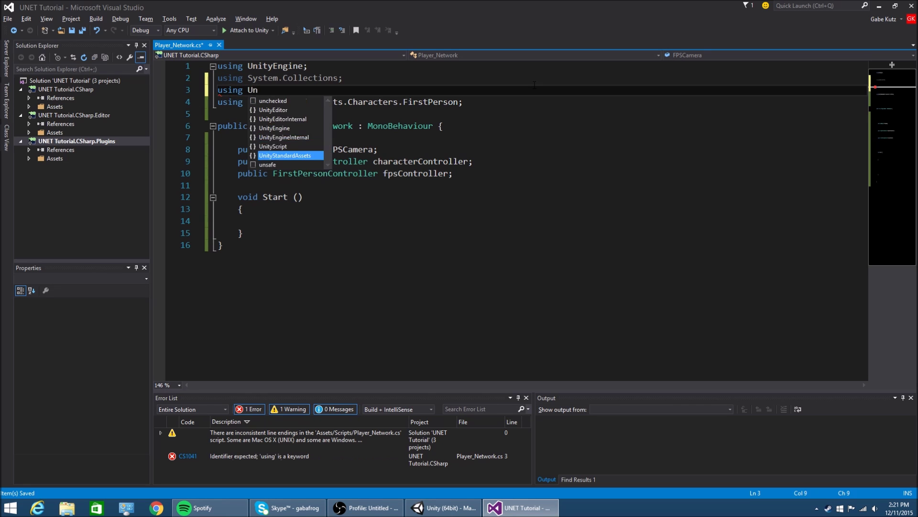
type("itYEngine.Networking;")
key("ctrl+s")
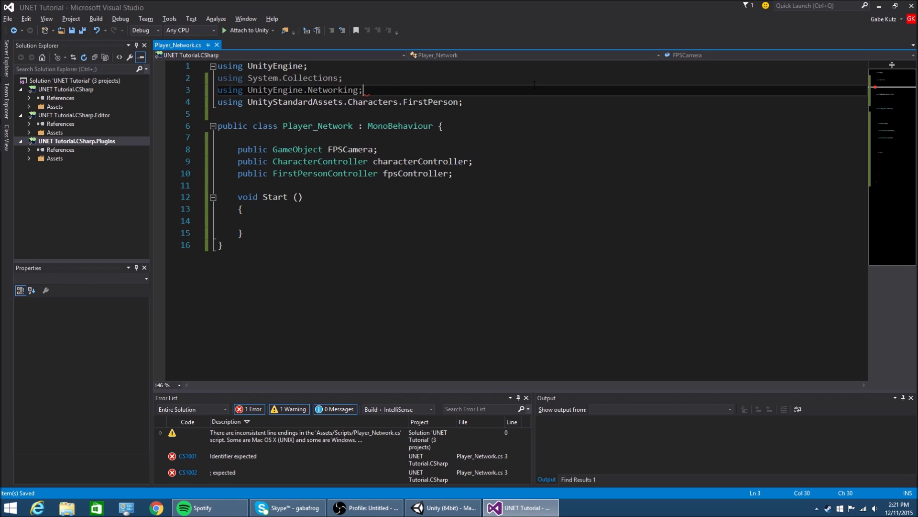
Change the base class of Player_Network from MonoBehaviour to NetworkBehaviour and place the cursor inside the Start body
key("Down")
key("Down")
key("Down")
key("shift+End")
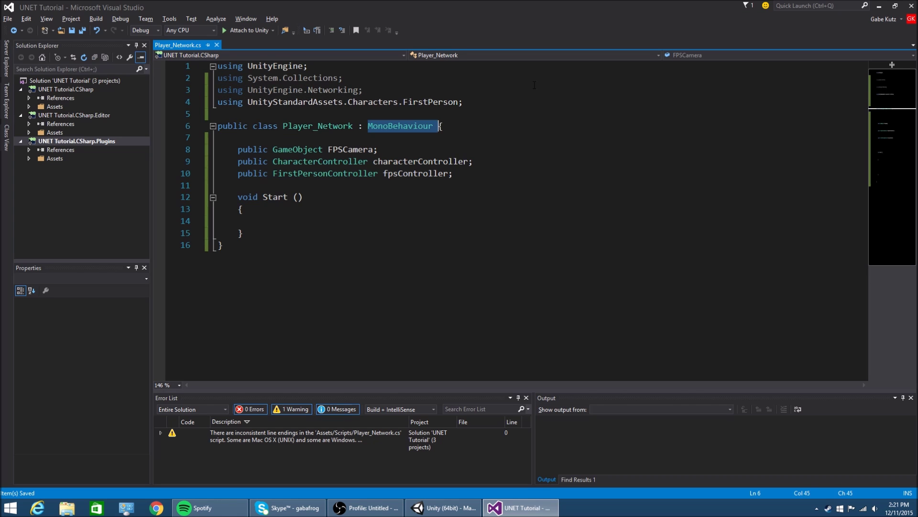
type("NetworkBe")
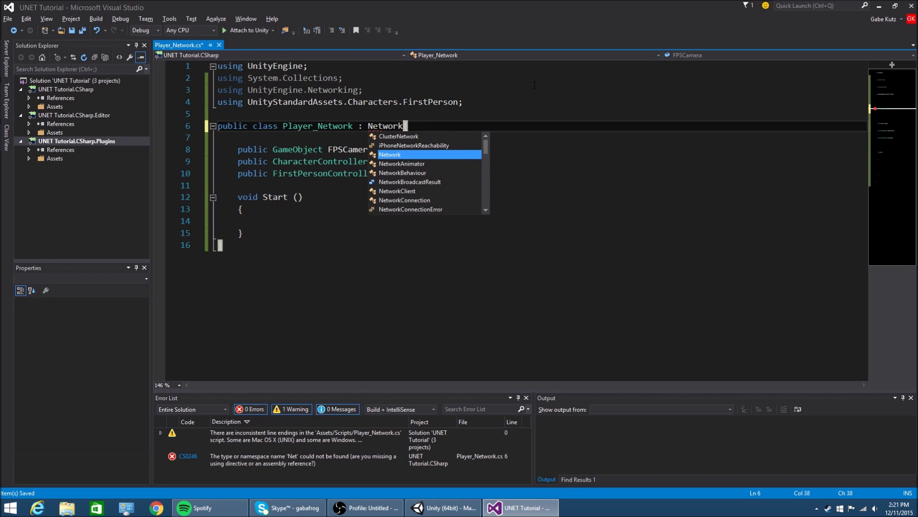
key("Tab")
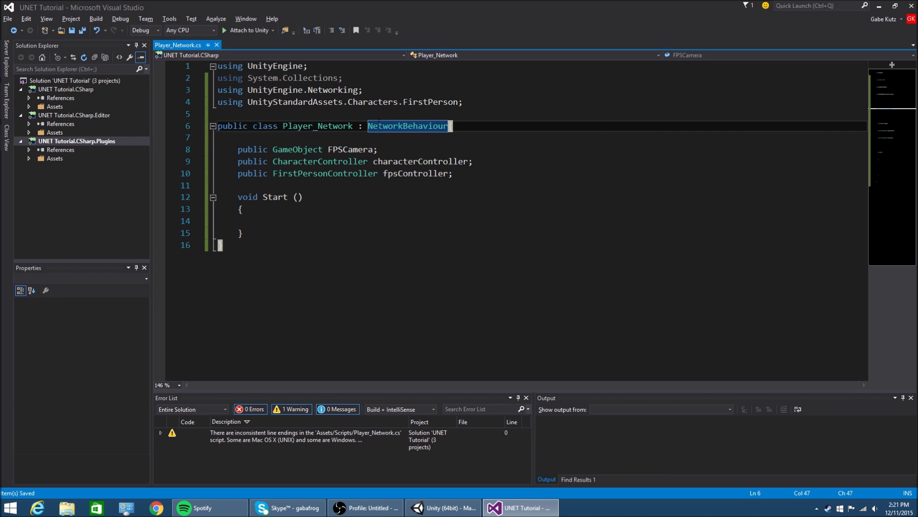
left_click(458, 127)
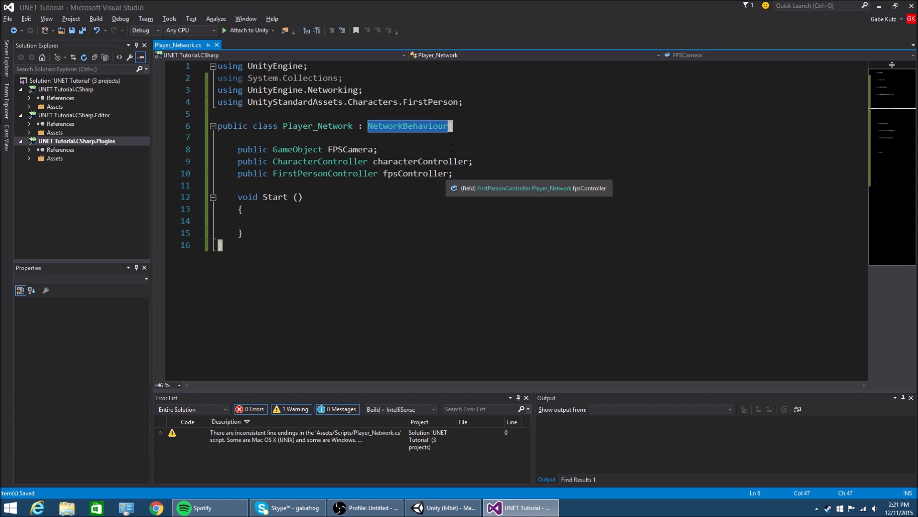
left_click(322, 221)
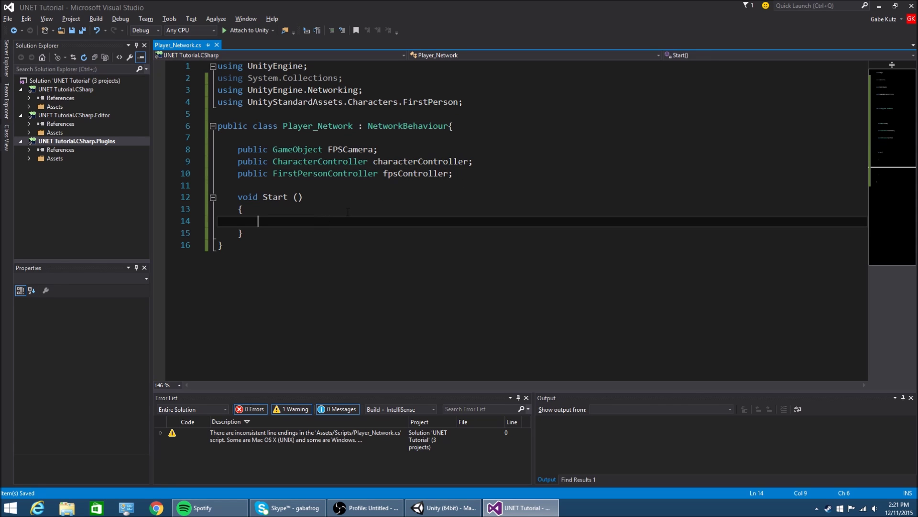
Add an if(!isLocalPlayer) block with braces inside the Start method and save the script
type("if(!isL")
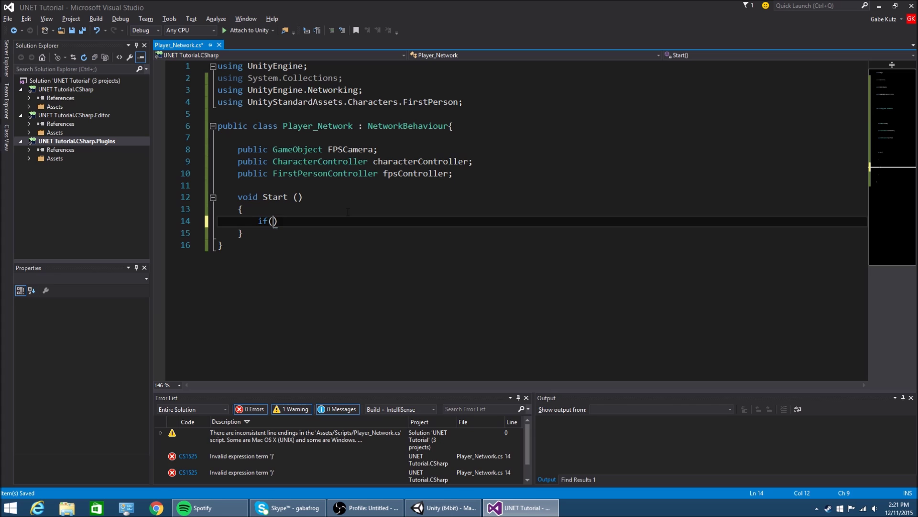
type("ocalPlayer)")
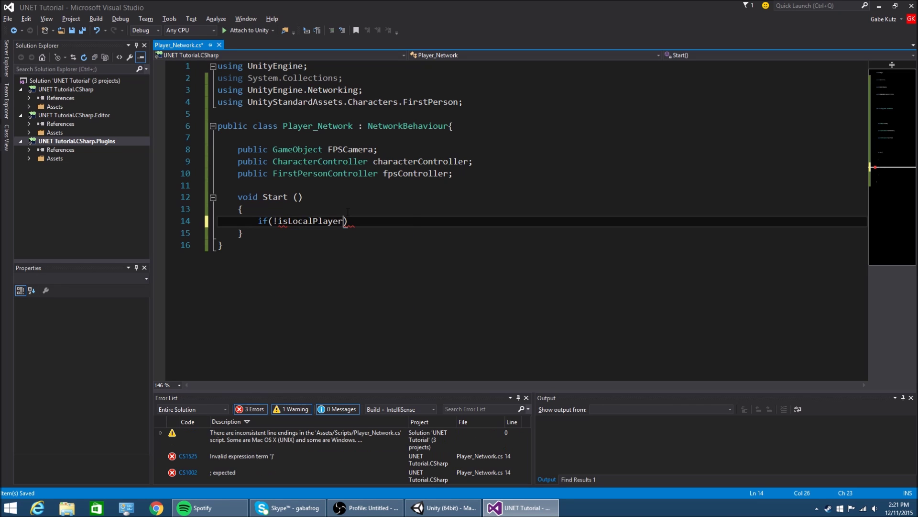
key("Return")
type("{")
key("Return")
key("ctrl+s")
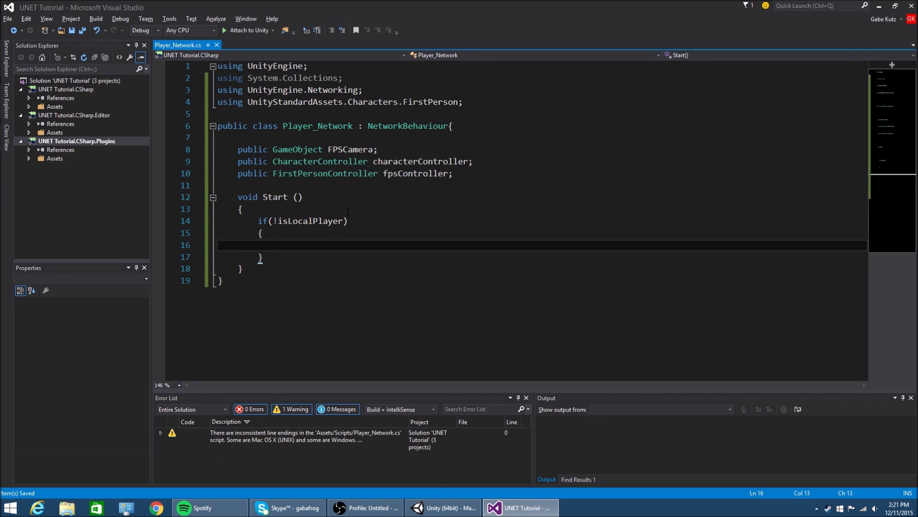
type("FirstPersonController{S")
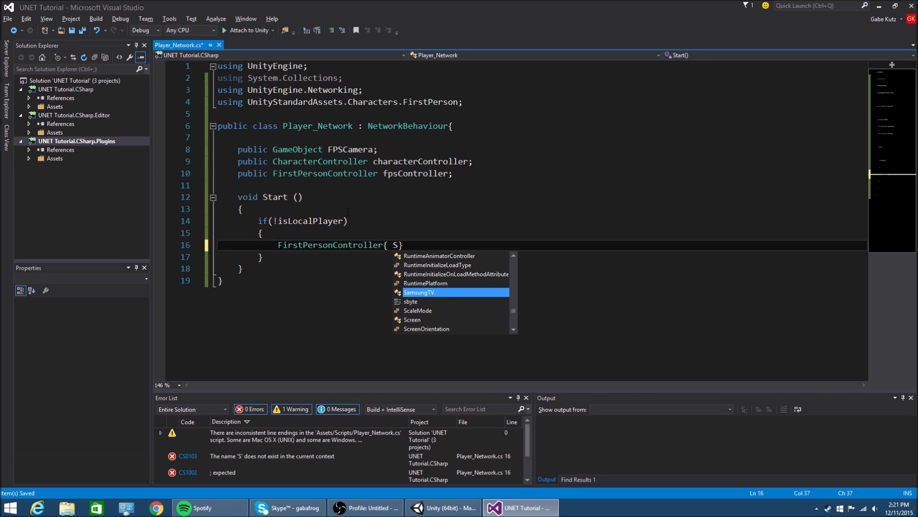
key("BackSpace")
key("BackSpace")
key("BackSpace")
key("BackSpace")
key("BackSpace")
key("BackSpace")
key("BackSpace")
key("BackSpace")
key("BackSpace")
key("BackSpace")
key("BackSpace")
key("BackSpace")
key("BackSpace")
key("BackSpace")
key("BackSpace")
key("BackSpace")
key("BackSpace")
key("BackSpace")
key("BackSpace")
key("BackSpace")
key("BackSpace")
key("BackSpace")
key("BackSpace")
key("BackSpace")
Deactivate the camera inside the !isLocalPlayer block with FPSCamera.SetActive(false);
type("FP")
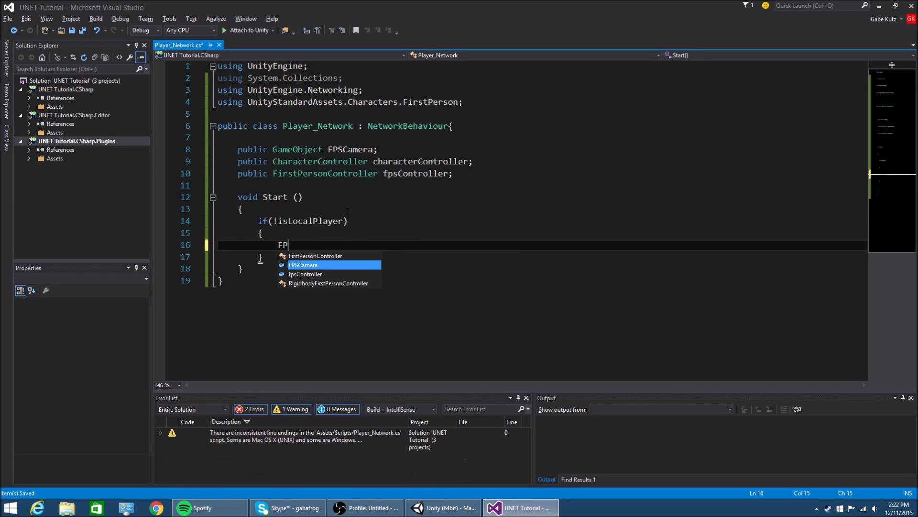
type("SCamera.setActive(false);")
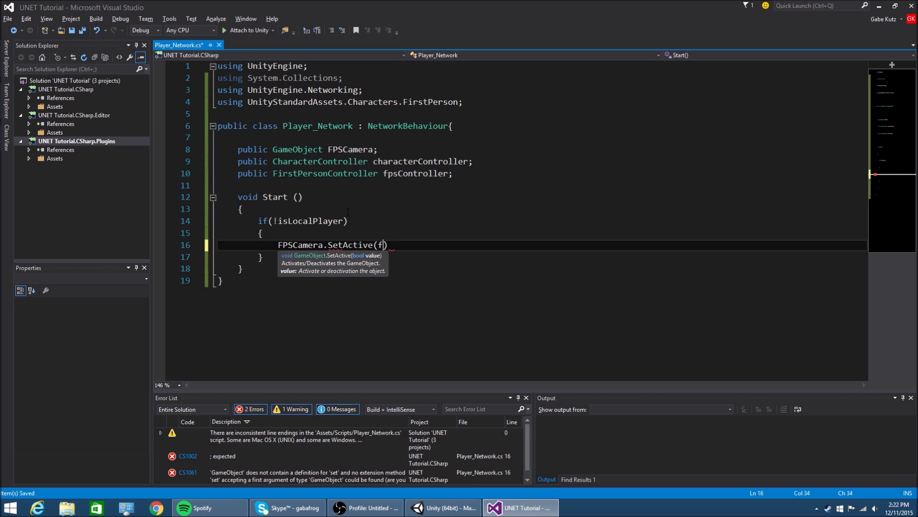
key("Return")
Disable both controllers below the FPSCamera line with characterController.enabled = false; and fpsController.enabled = false;, and save the script
type("ch")
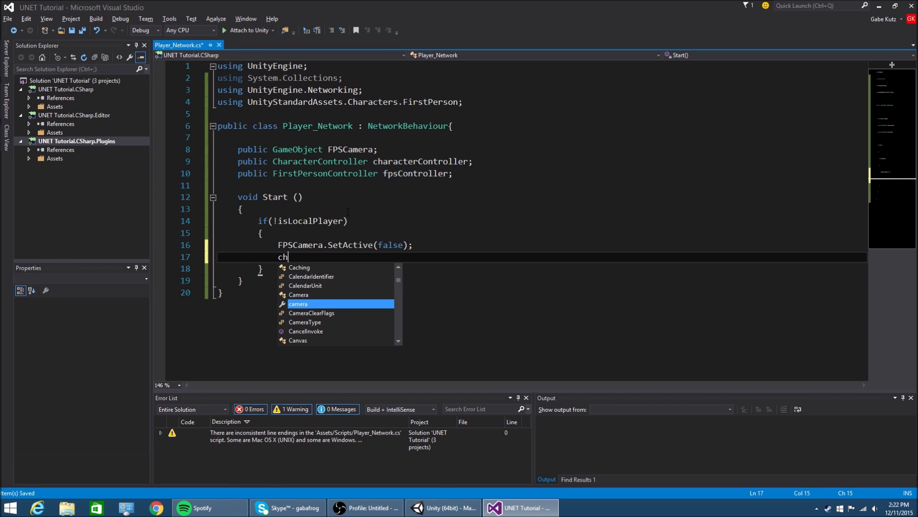
type("aracterController.e")
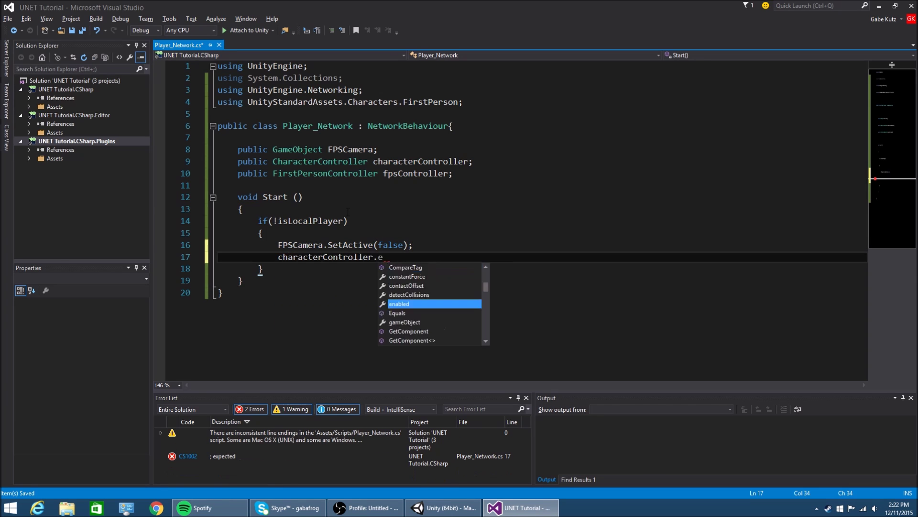
type("nabled = false;")
key("Return")
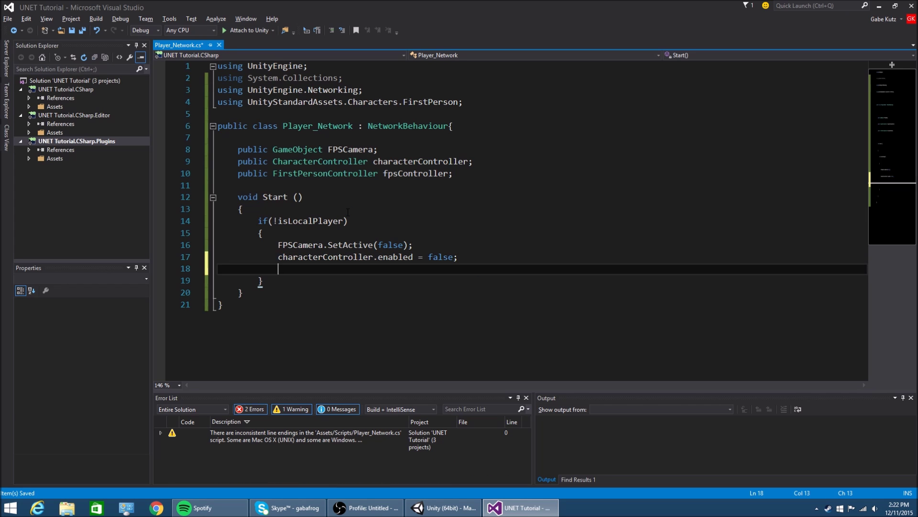
type("fpsController.e")
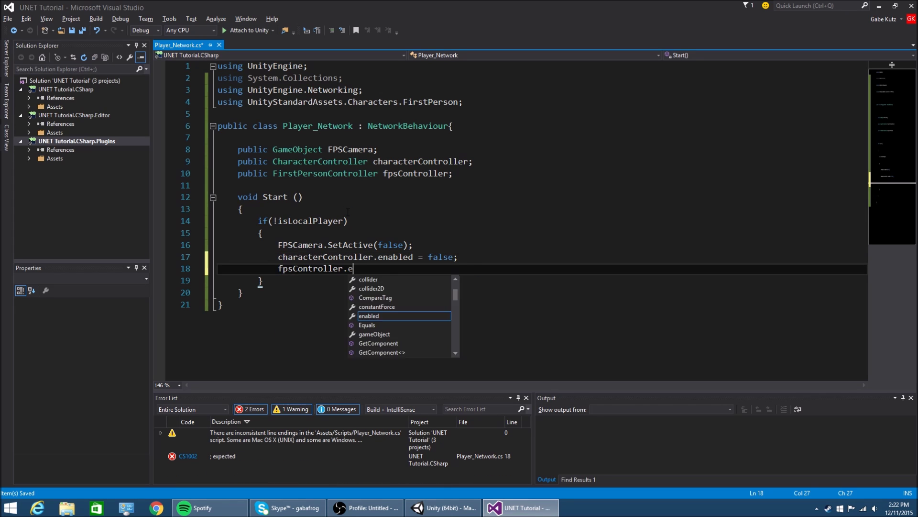
type("nabled = false;")
key("ctrl+s")
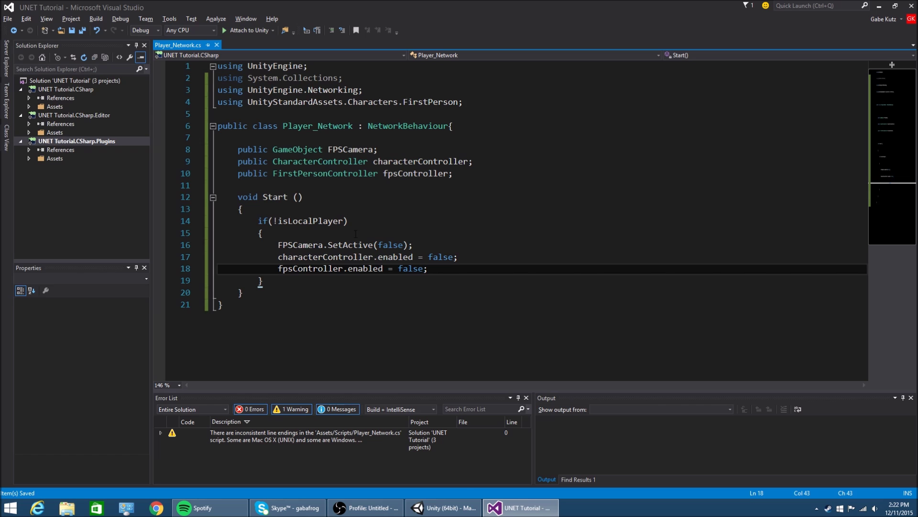
Switch to Unity, select the Player object and examine its components, including the Player_Network script's reference fields
left_click(463, 511)
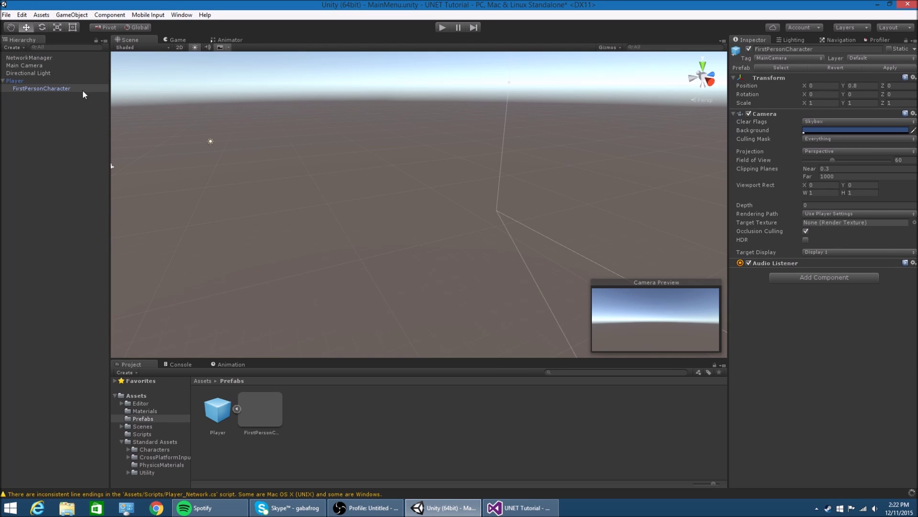
left_click(70, 88)
left_click(60, 81)
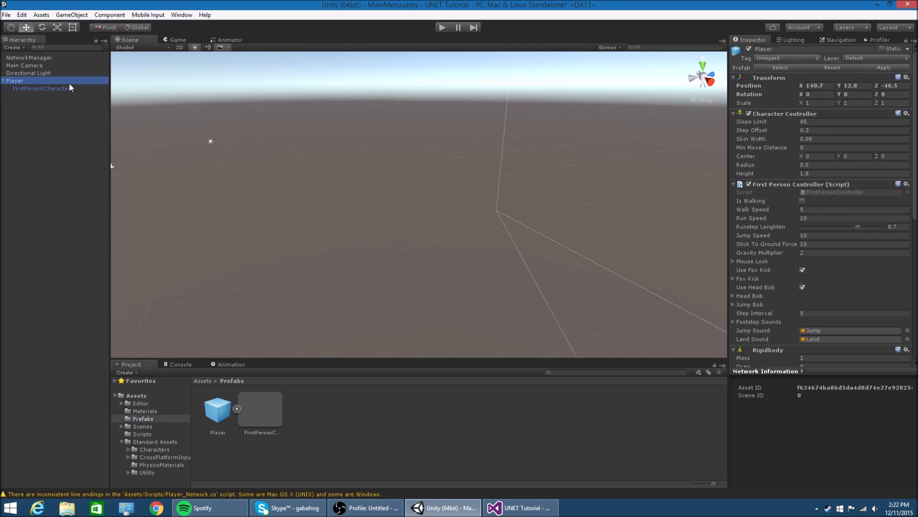
scroll(836, 255, "down", 10)
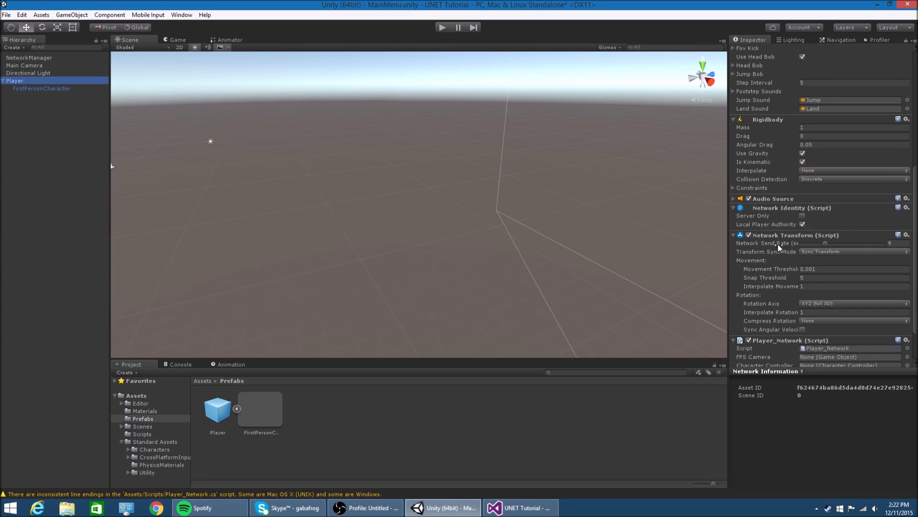
scroll(753, 177, "up", 5)
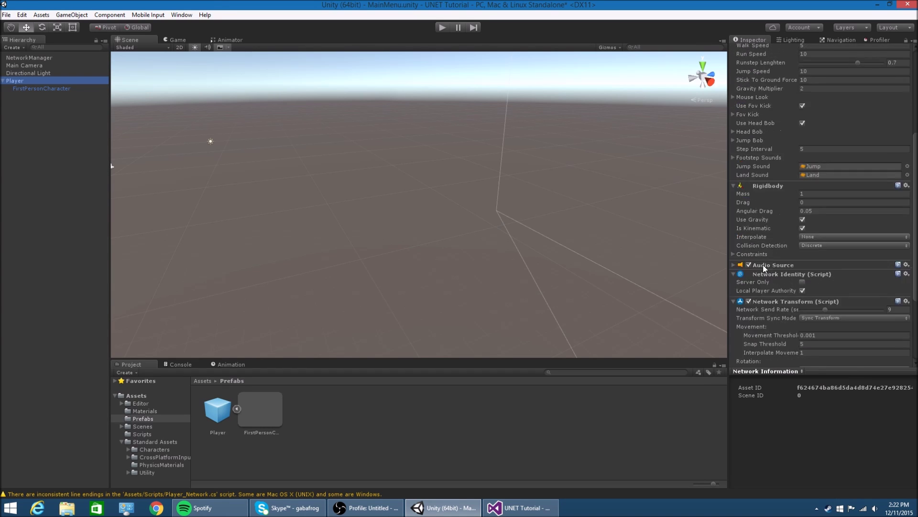
scroll(764, 268, "up", 10)
scroll(762, 205, "down", 15)
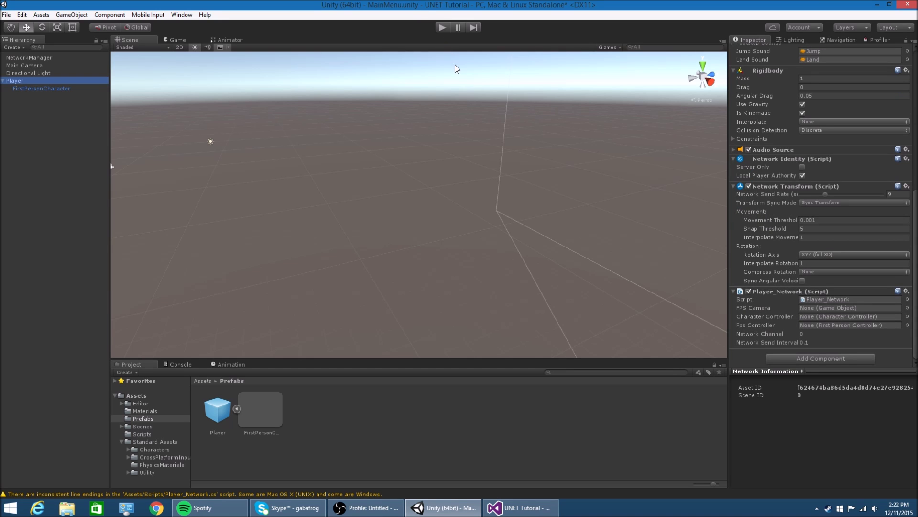
Save the MainMenu scene and start a build and run of the game
key("ctrl+s")
key("ctrl+b")
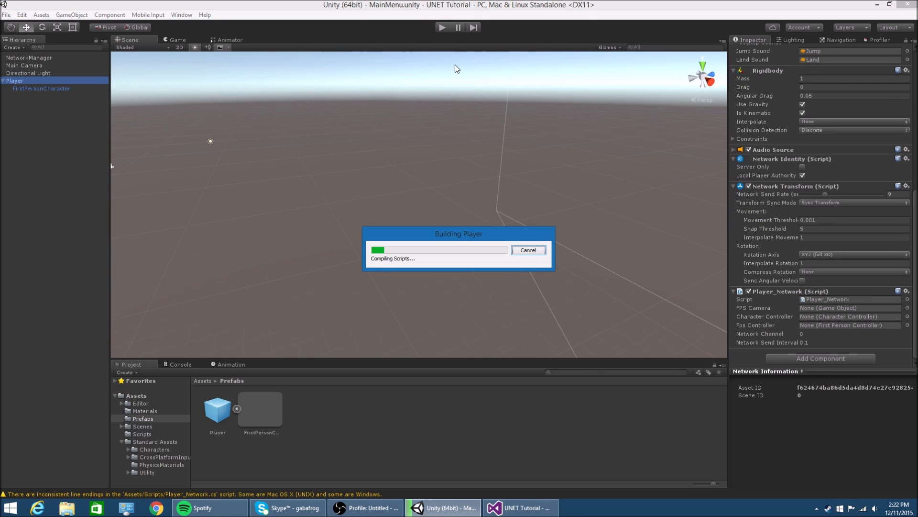
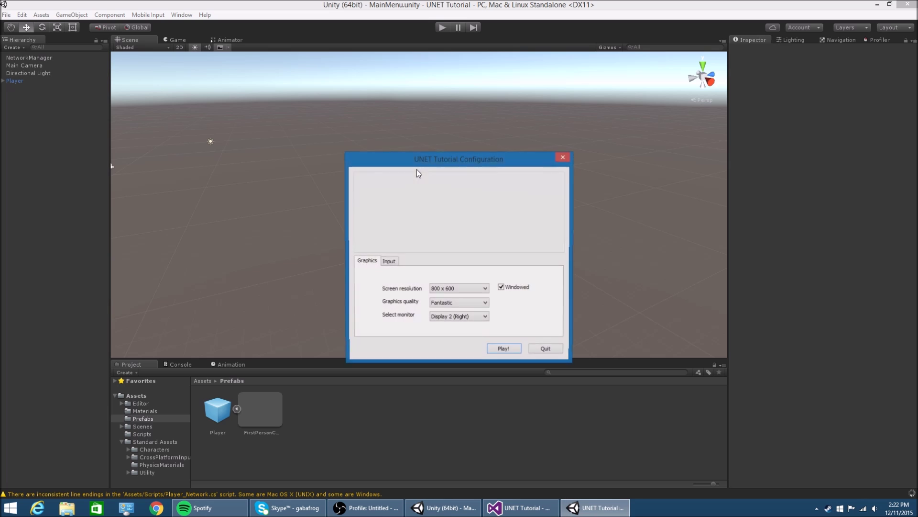
left_click(512, 354)
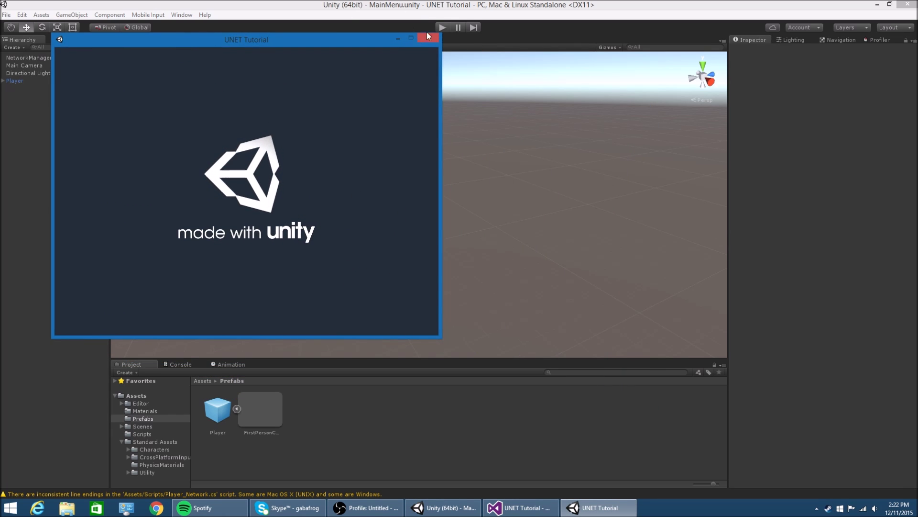
left_click(442, 27)
left_click(439, 27)
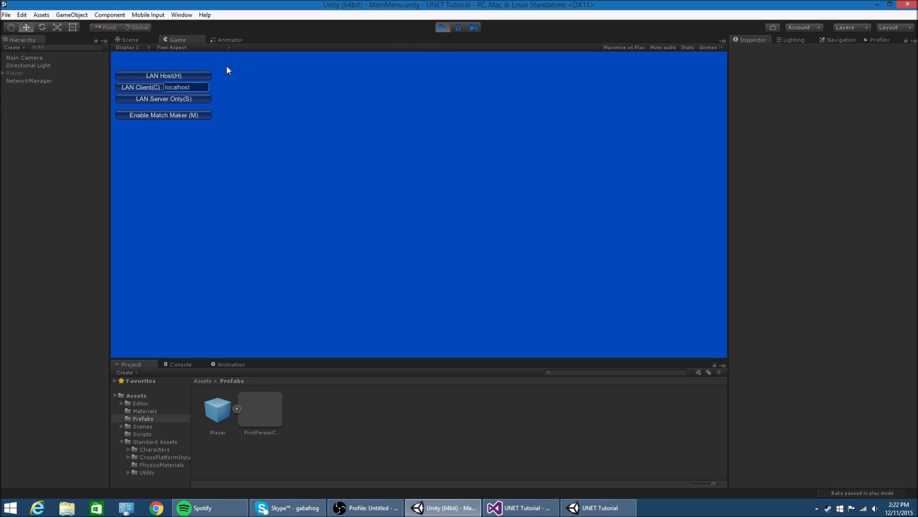
left_click(443, 27)
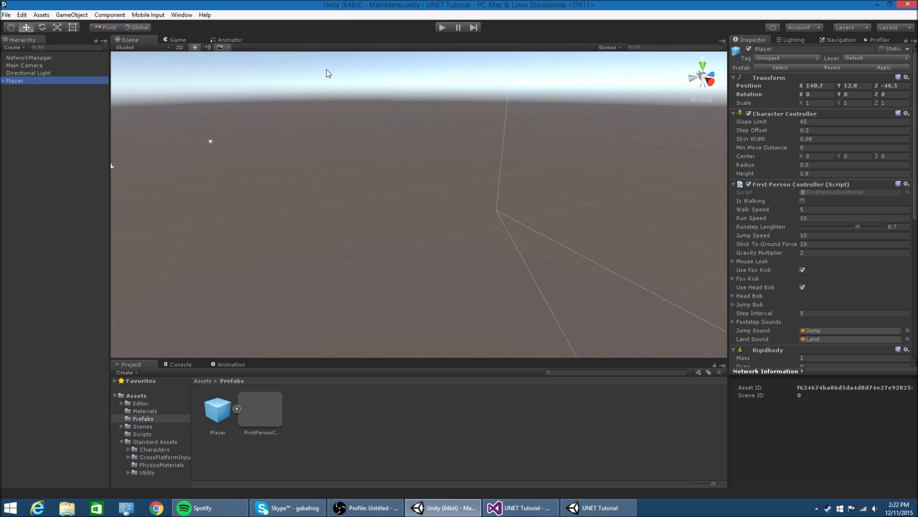
Delete the Player object from the MainMenu scene, and close the old game window to build and run it again
key("Delete")
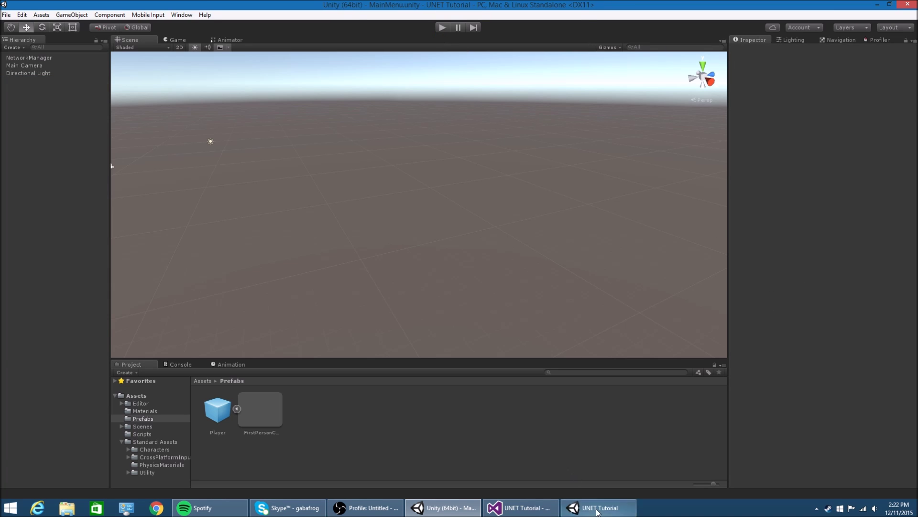
left_click(428, 38)
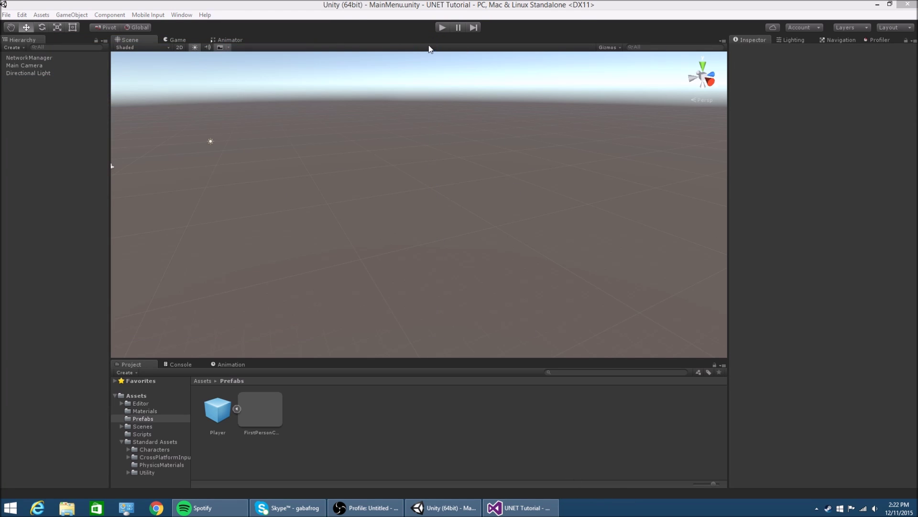
key("ctrl+b")
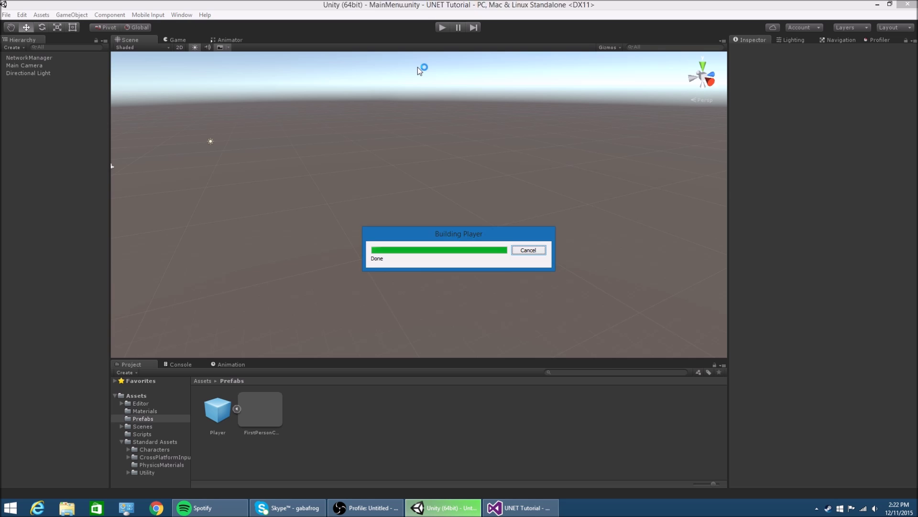
Host a LAN game in the editor's play mode and join it as a LAN client on localhost from the launched build
left_click(499, 345)
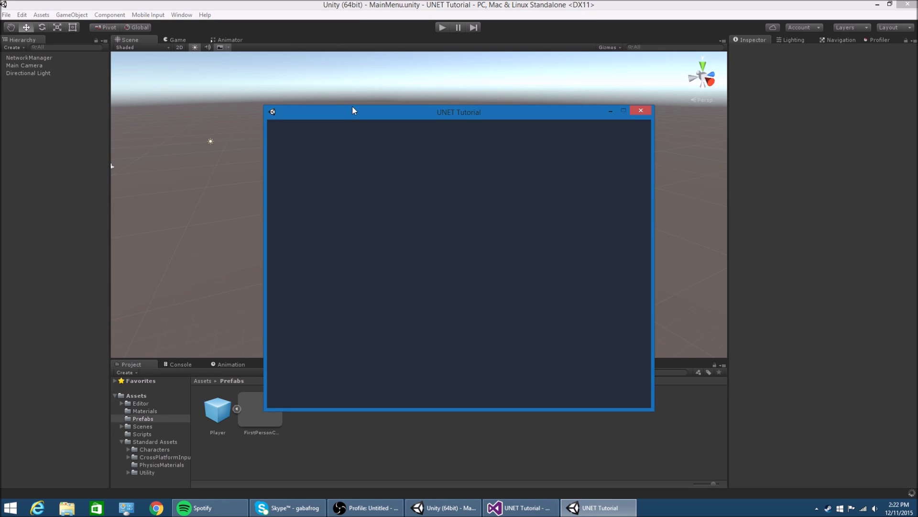
left_click_drag(352, 105, 80, 40)
left_click(441, 28)
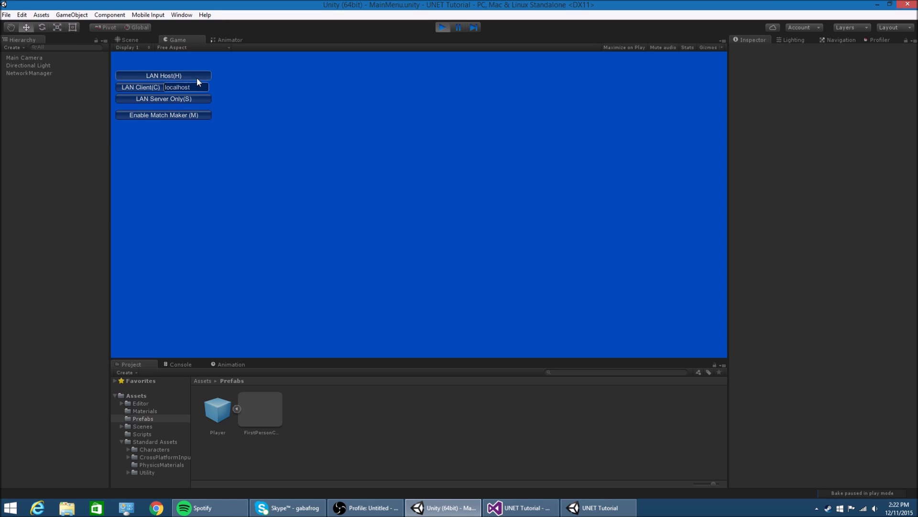
left_click(197, 76)
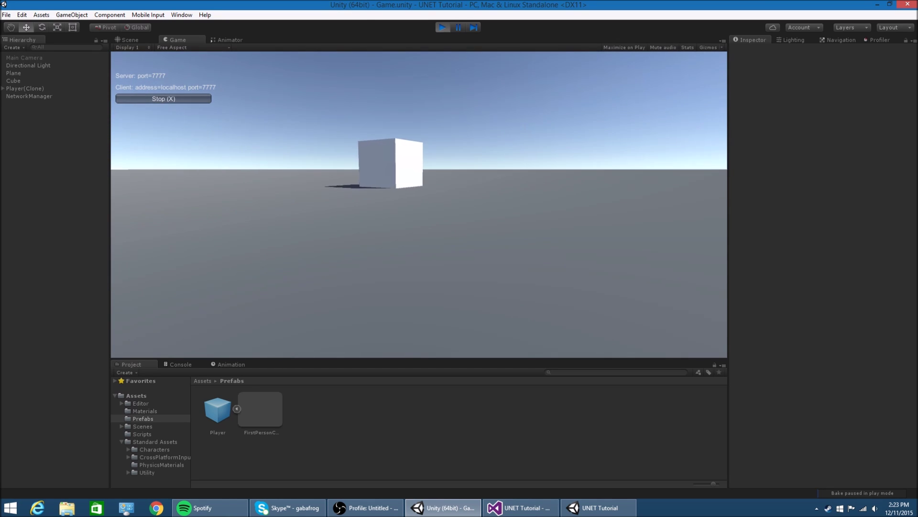
key("alt+Tab")
left_click(72, 90)
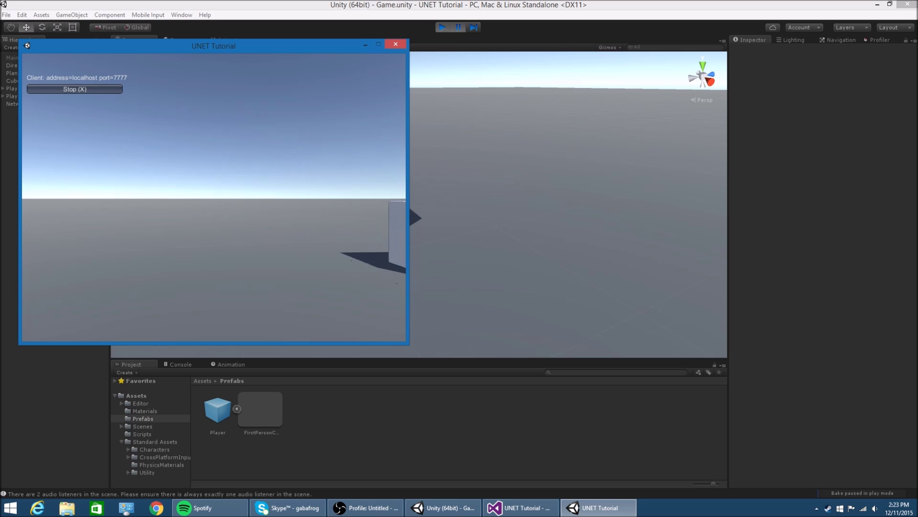
Examine the console error and the line of the Player_Network script that it points to
left_click(203, 388)
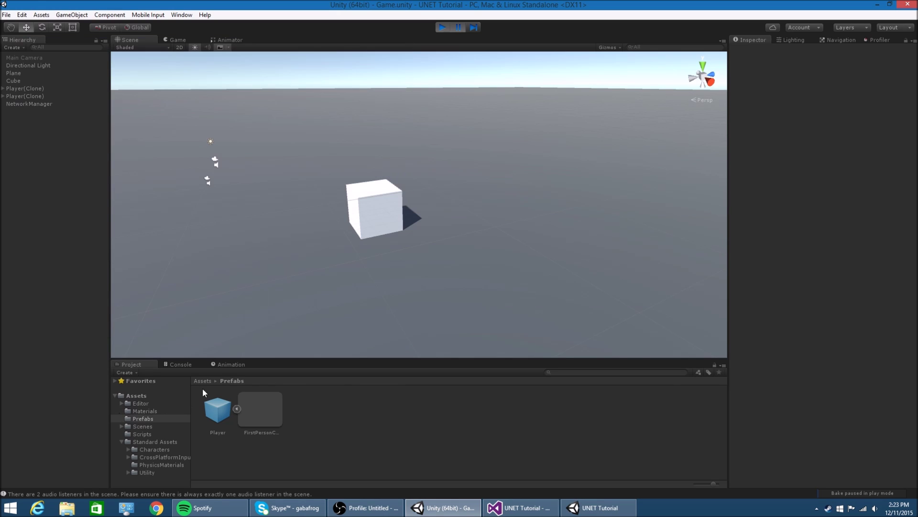
left_click(179, 364)
double_click(179, 389)
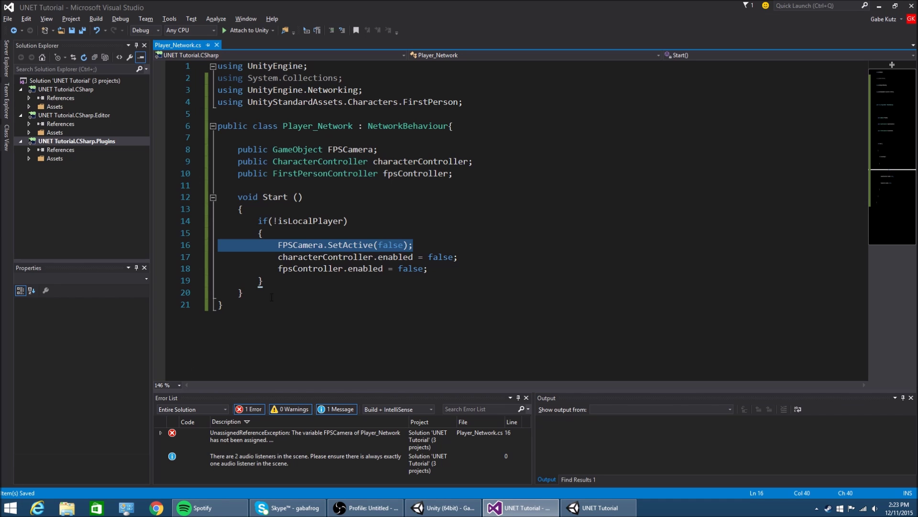
key("alt+Tab")
Stop play mode and clear the console, returning to the project's Prefabs folder
left_click(445, 28)
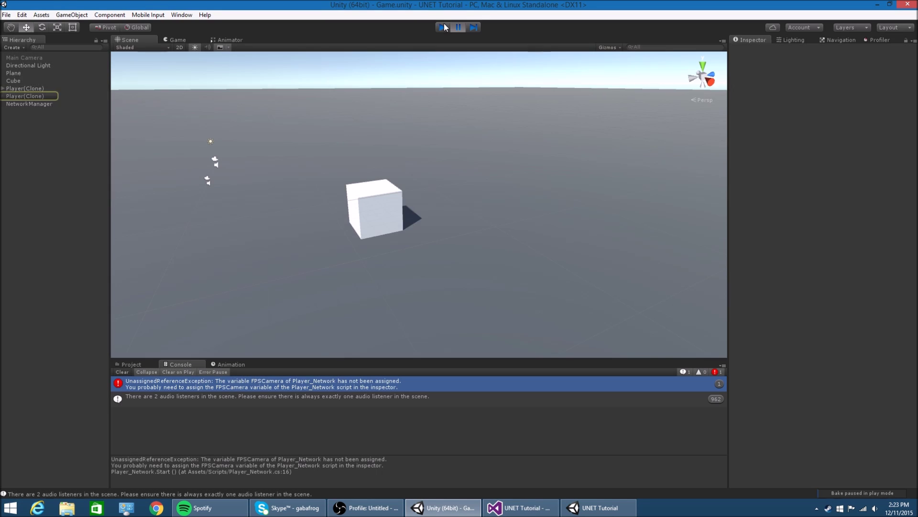
left_click(118, 372)
left_click(118, 365)
Place the Player prefab in the MainMenu scene and expand it to reveal its child object and Player_Network fields
left_click(217, 410)
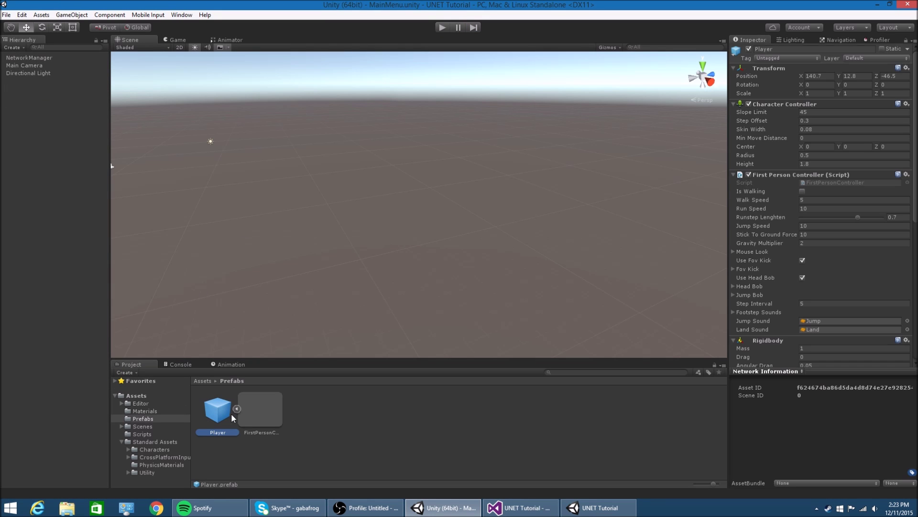
scroll(780, 284, "down", 10)
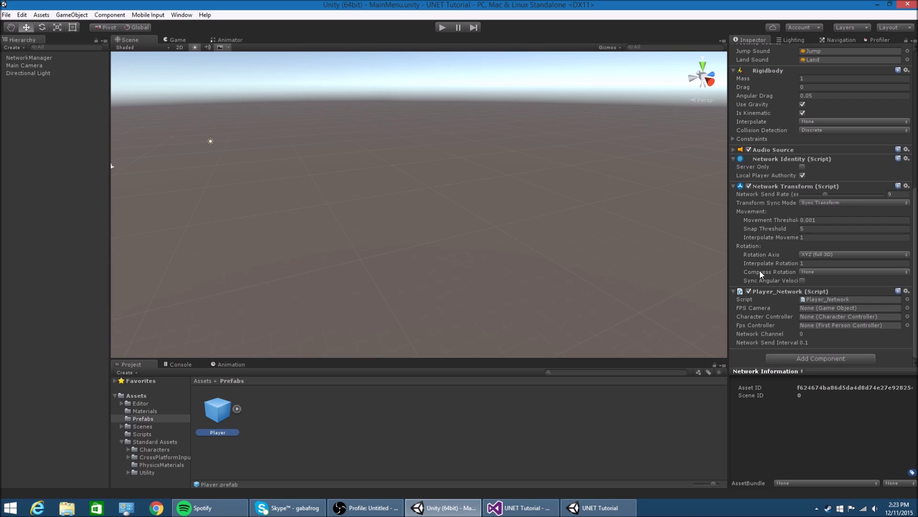
left_click_drag(185, 373, 2, 99)
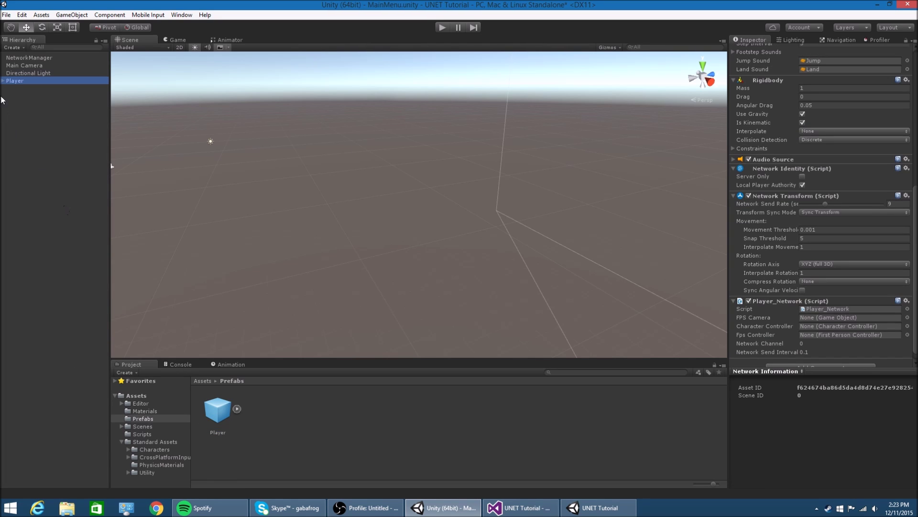
left_click(3, 81)
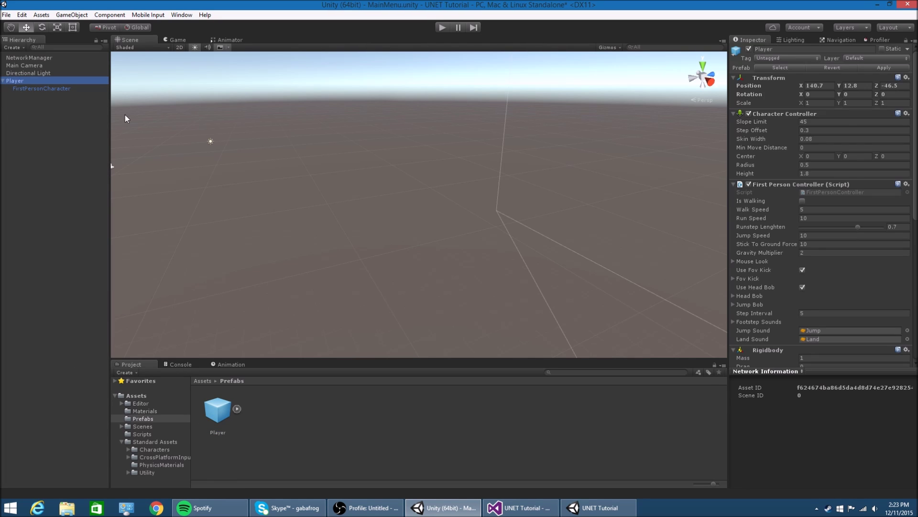
scroll(753, 318, "down", 10)
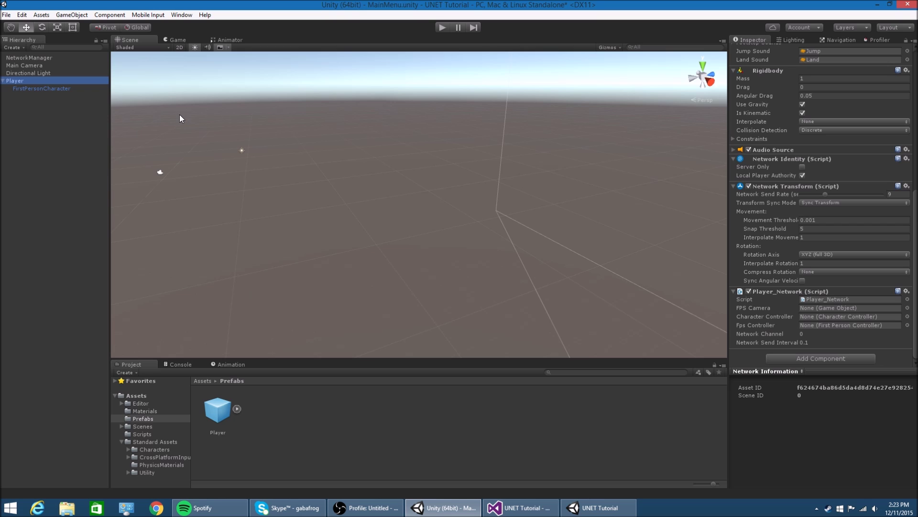
Close the running game and rename the Player's FirstPersonCharacter child as FPSCamera, matching the variable in the script
left_click(520, 508)
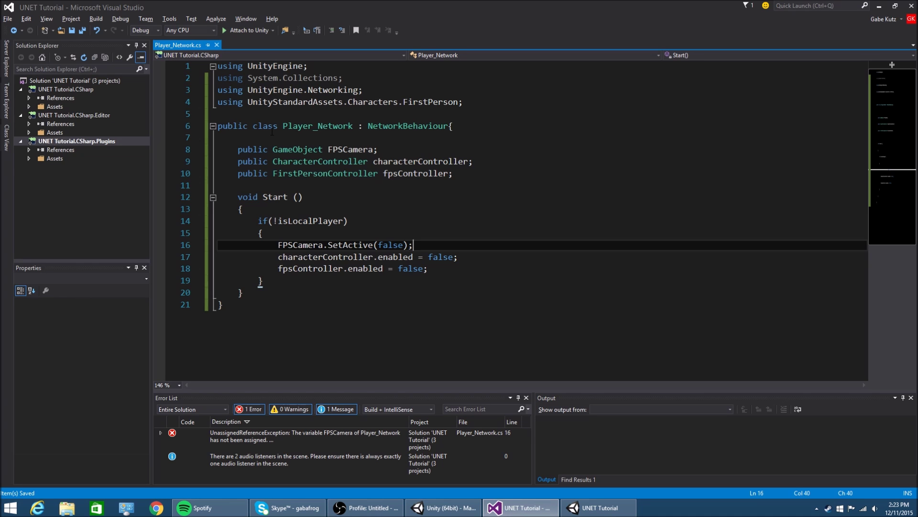
left_click(598, 508)
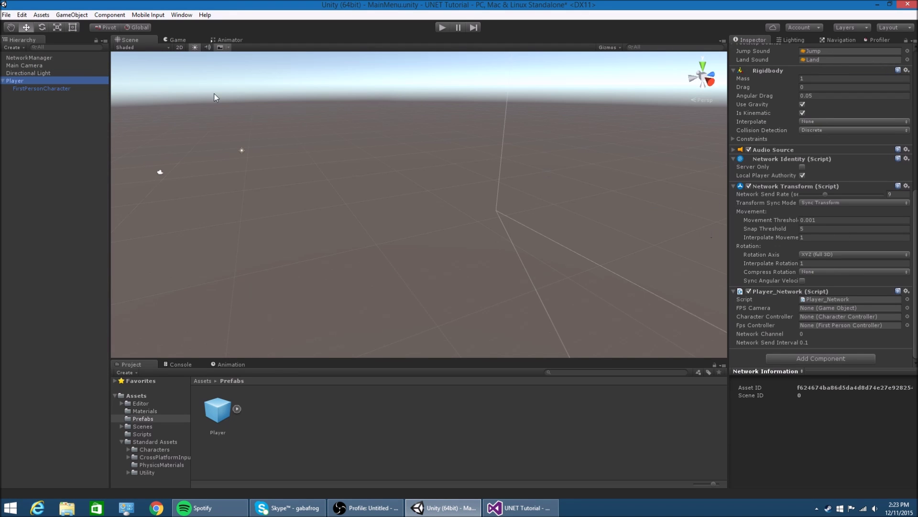
left_click(60, 88)
left_click(55, 88)
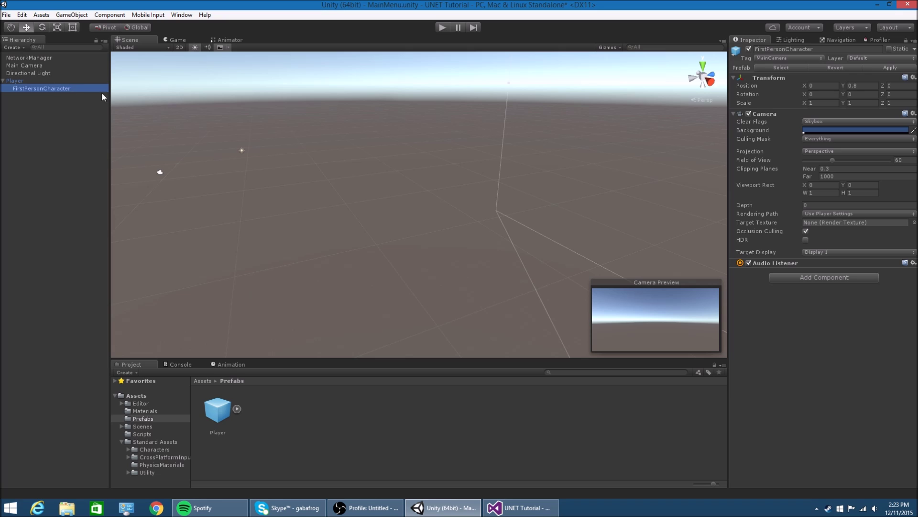
type("F")
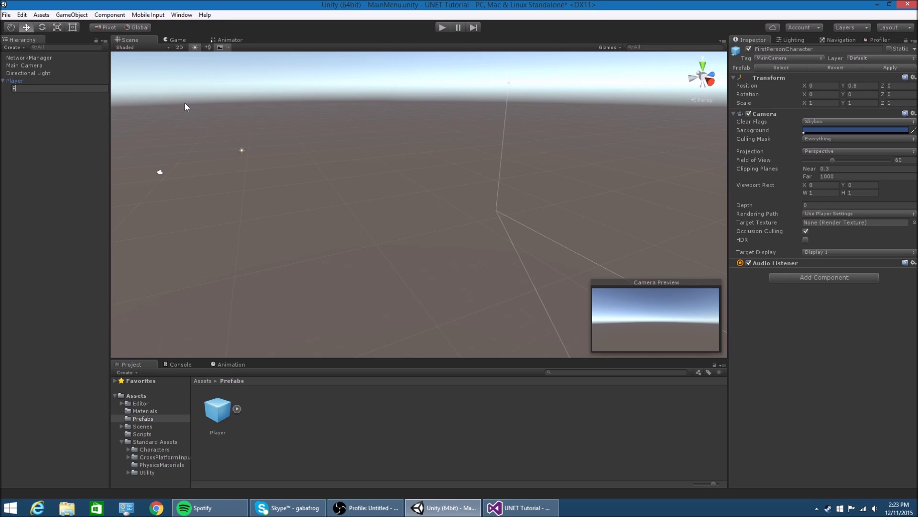
type("OSCamera")
key("Return")
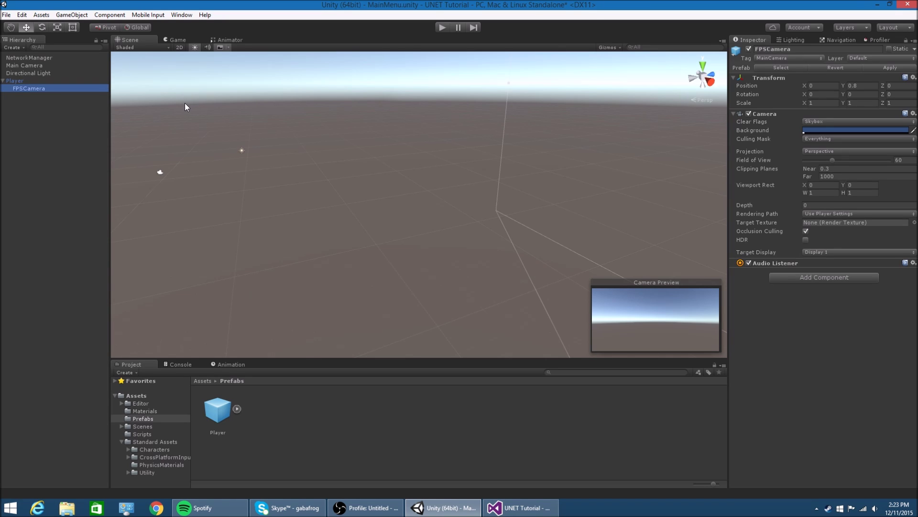
Assign the FPSCamera child object to the FPS Camera field of the Player's Player_Network script
left_click(87, 81)
scroll(791, 247, "down", 8)
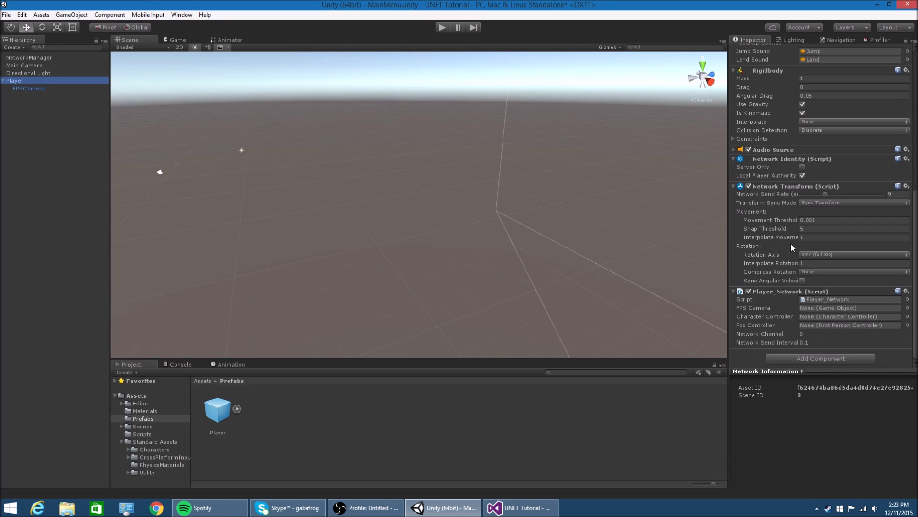
left_click_drag(63, 88, 864, 311)
Assign the Player's Character Controller component to the Character Controller field of Player_Network
scroll(808, 177, "up", 9)
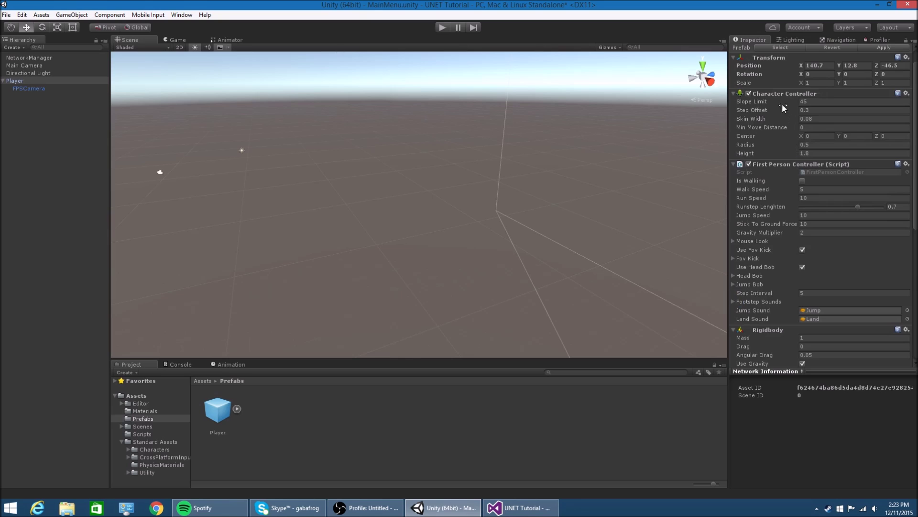
scroll(750, 137, "down", 6)
scroll(774, 158, "up", 5)
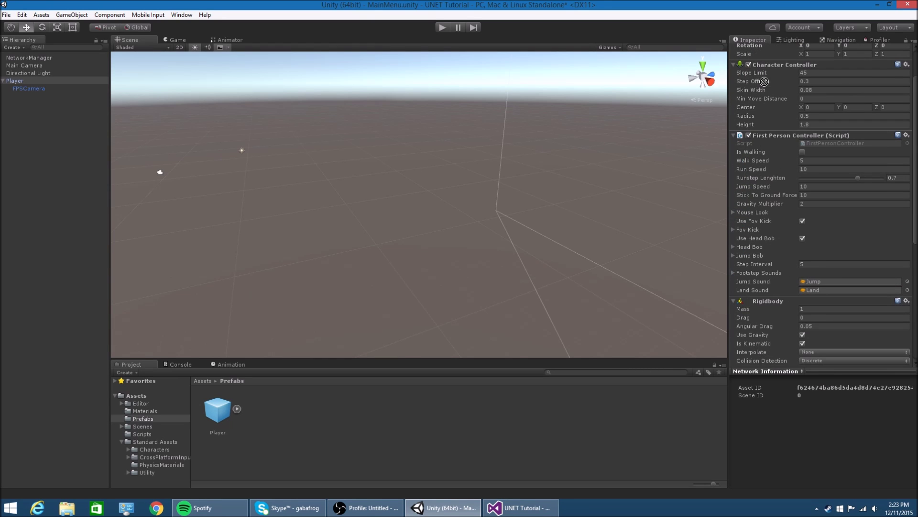
left_click_drag(816, 350, 841, 340)
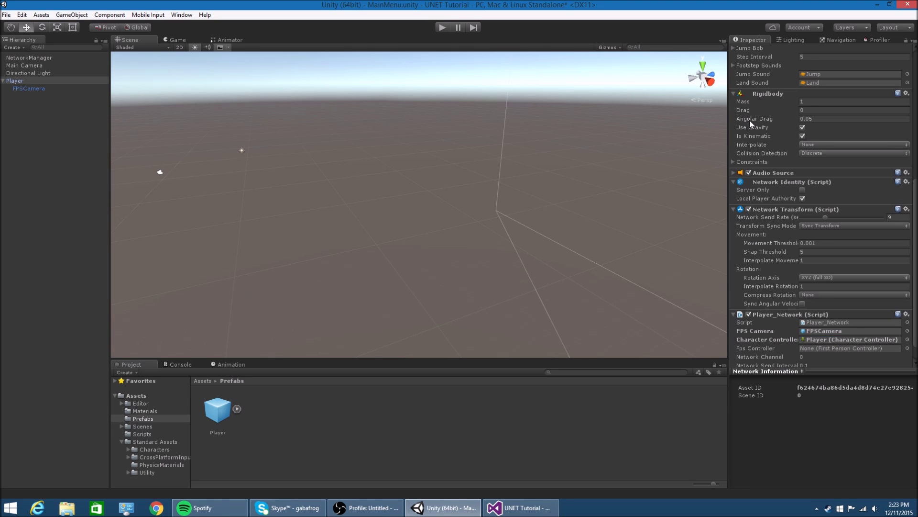
Collapse the First Person Controller component and assign it to the Fps Controller field of Player_Network
scroll(751, 123, "up", 8)
scroll(753, 136, "down", 1)
left_click(733, 129)
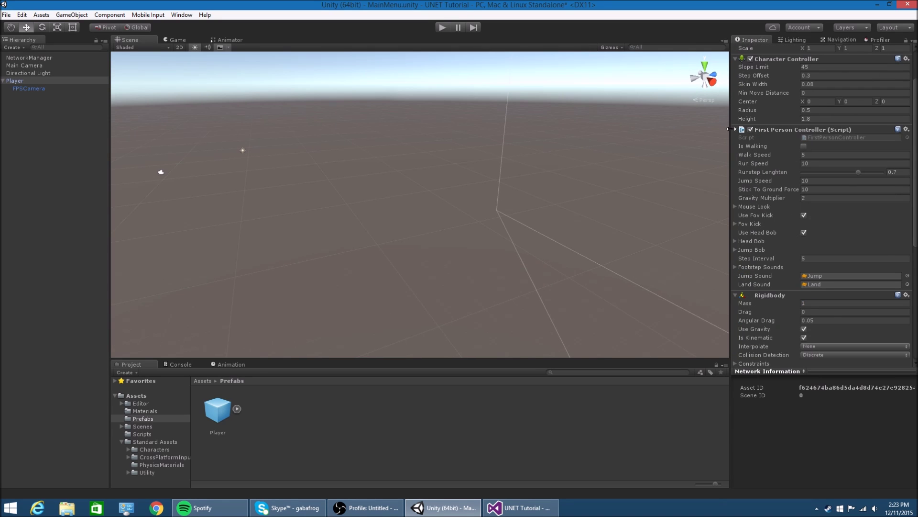
scroll(842, 360, "down", 3)
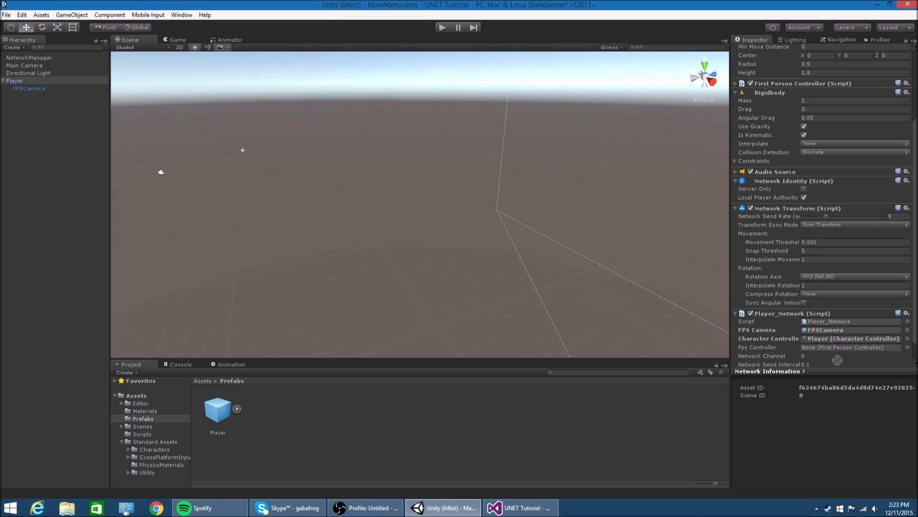
scroll(792, 165, "down", 2)
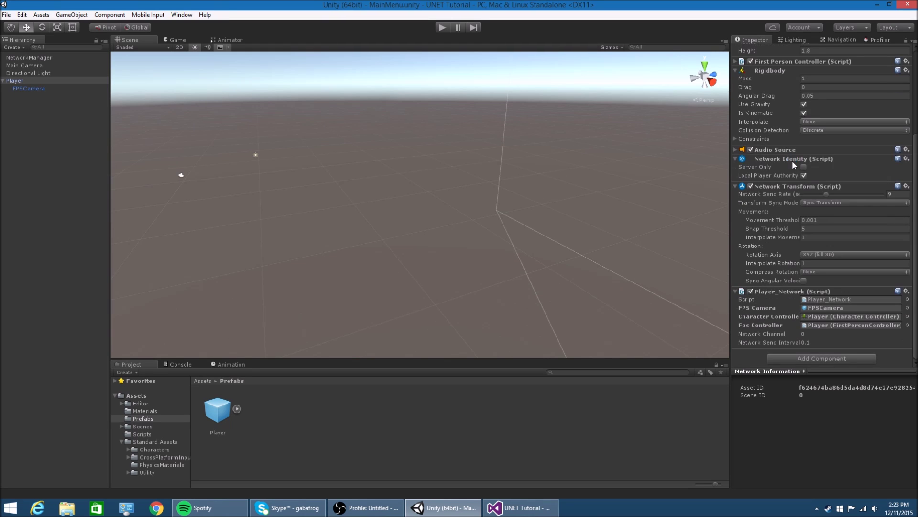
Remove the Player instance from the MainMenu scene once its script references are assigned
scroll(793, 165, "up", 5)
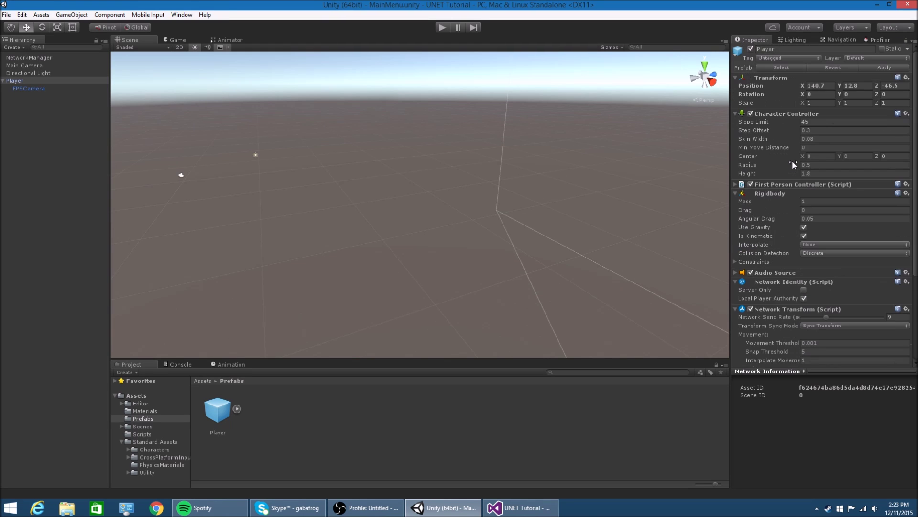
left_click(60, 90)
left_click(87, 80)
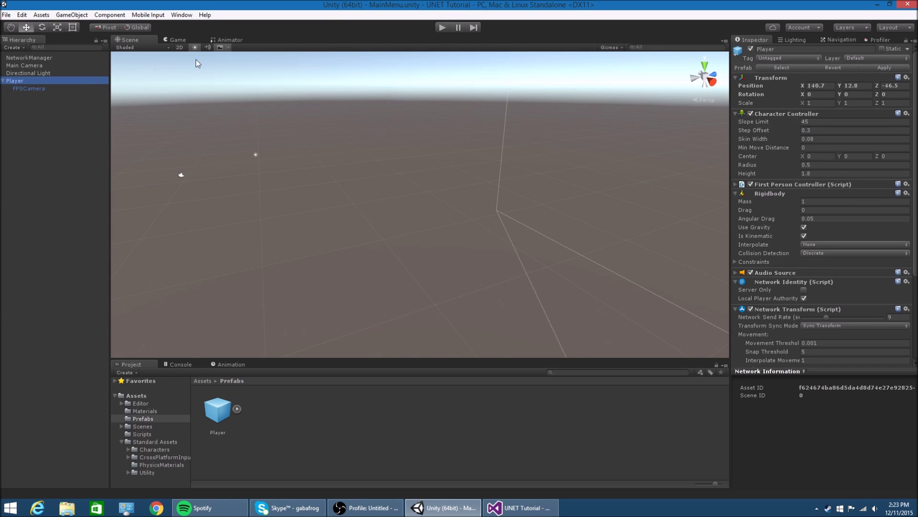
key("Delete")
Test hosting a LAN game in play mode, and stop it to build and run the updated game
left_click(442, 27)
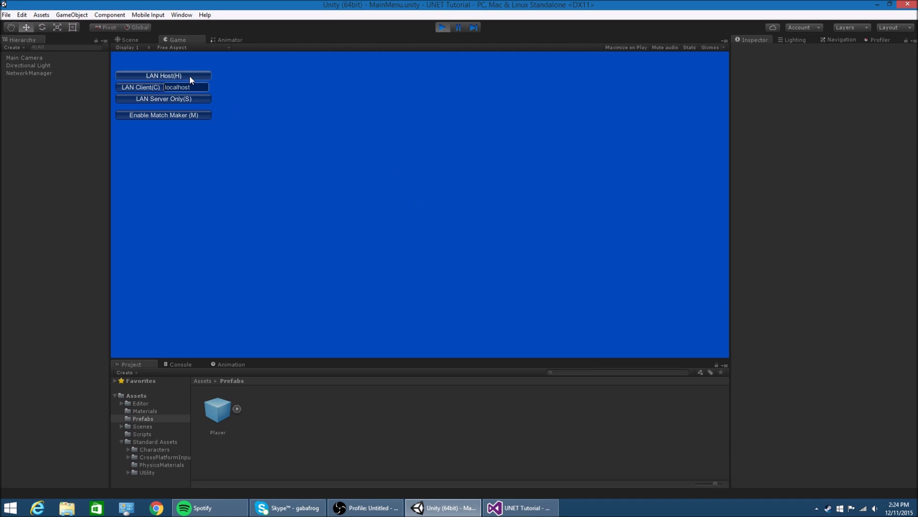
left_click(190, 76)
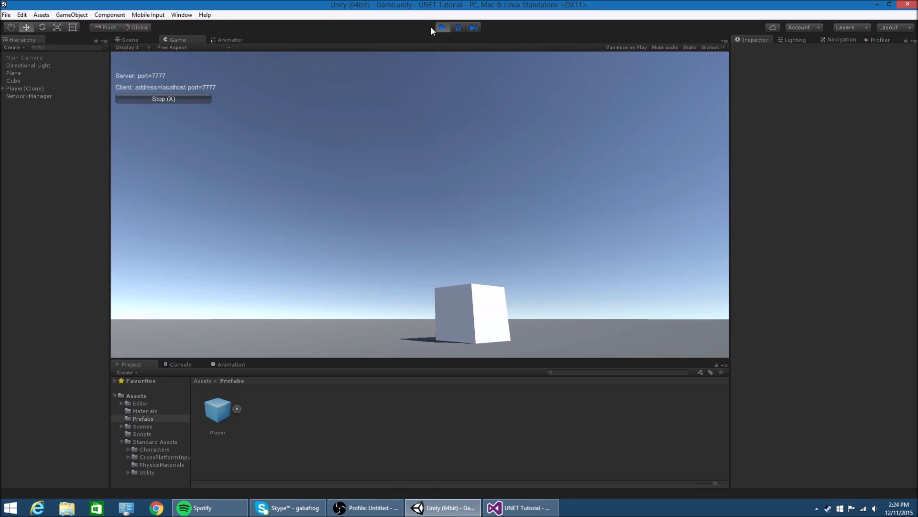
left_click(440, 27)
key("ctrl+b")
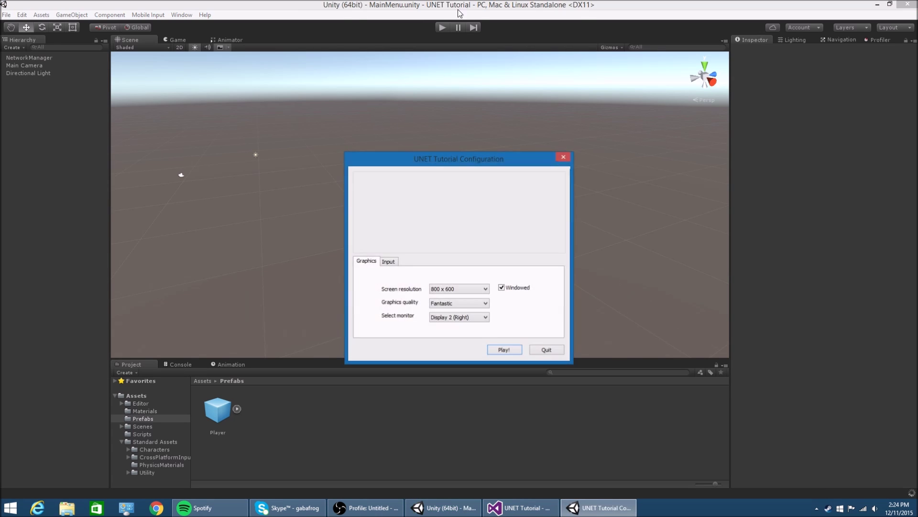
Launch the built UNET Tutorial game in an 800 x 600 window
left_click(444, 32)
left_click(589, 508)
left_click(497, 351)
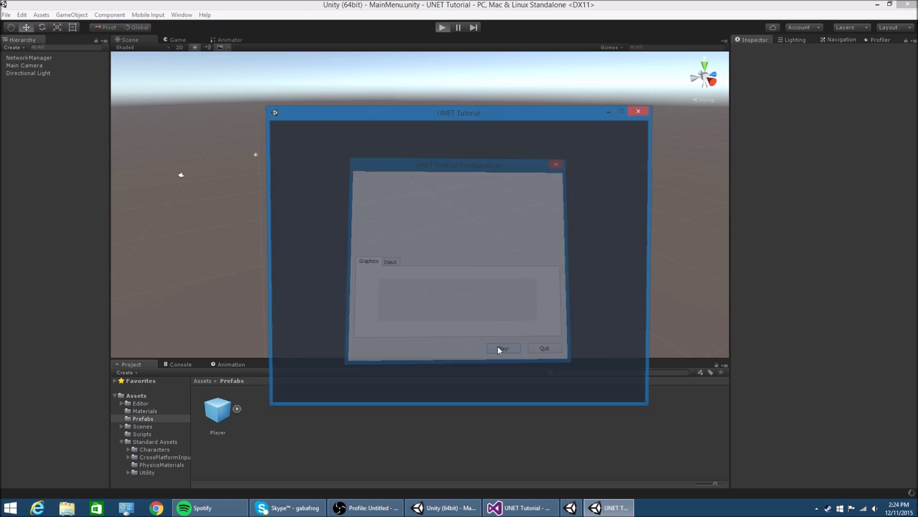
Host a LAN game in editor play mode and join it from the built game as a LAN client
left_click(442, 27)
left_click(203, 71)
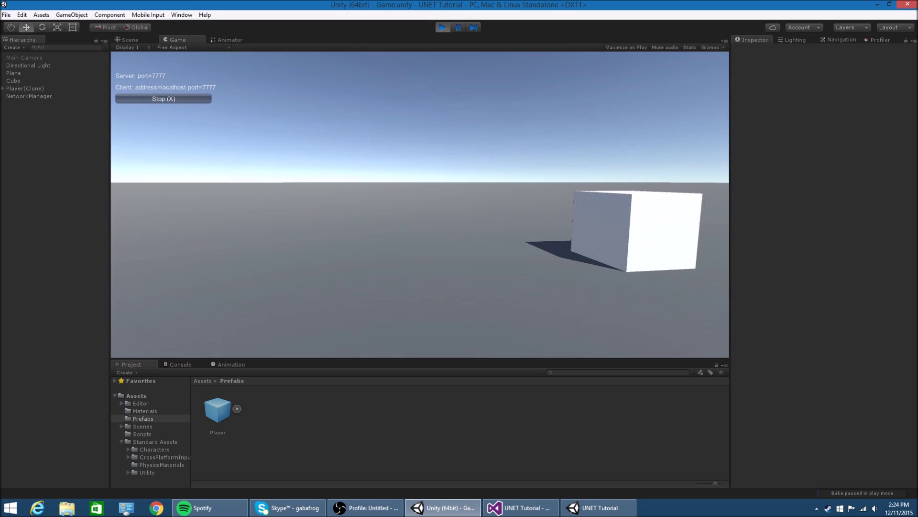
key("alt+Tab")
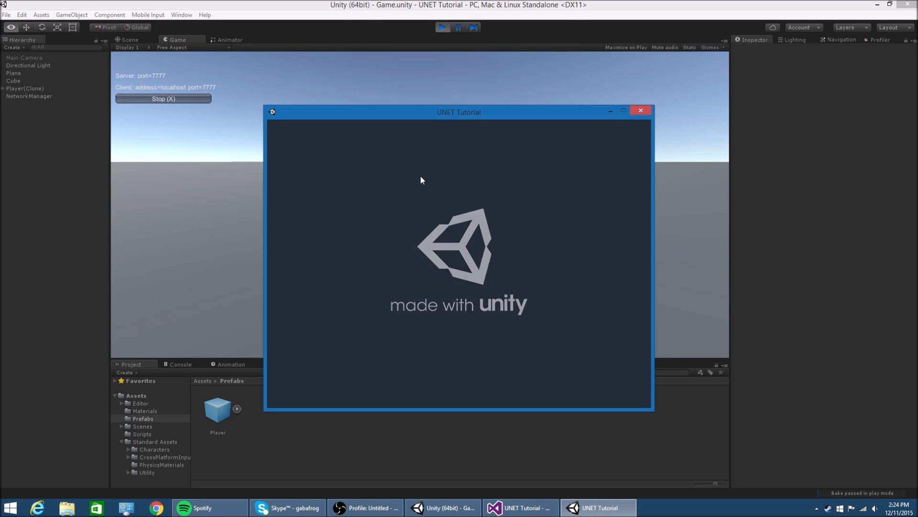
left_click(309, 155)
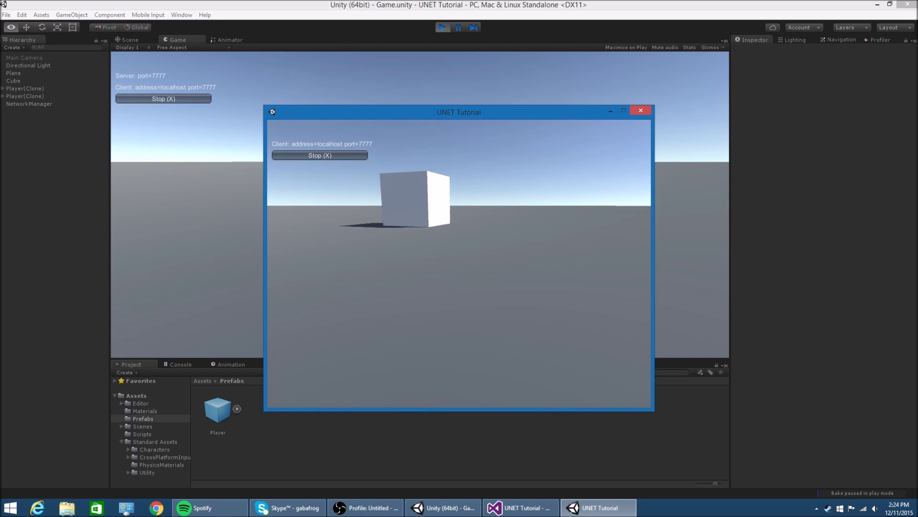
Check player control in both the host and client windows, and end the test by closing the built game and stopping play mode
key("alt+Tab")
key("alt+Tab")
key("alt+Tab")
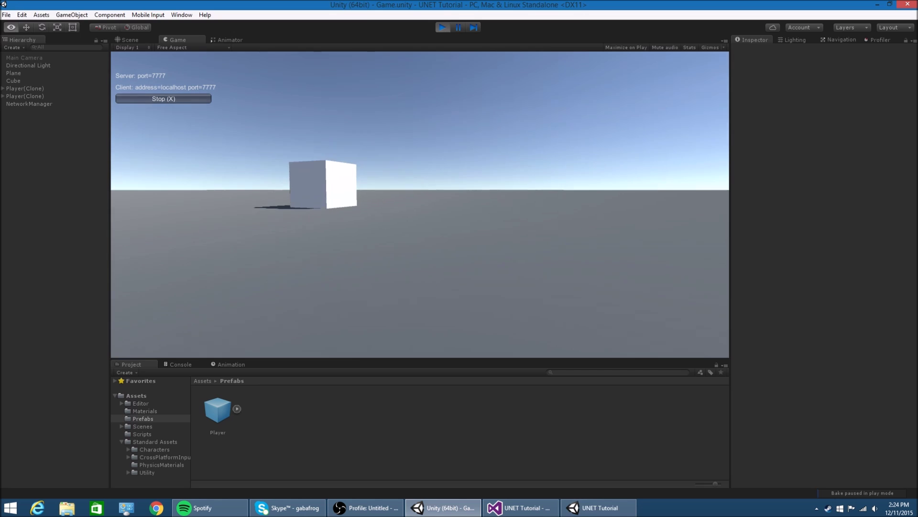
key("alt+Tab")
key("Escape")
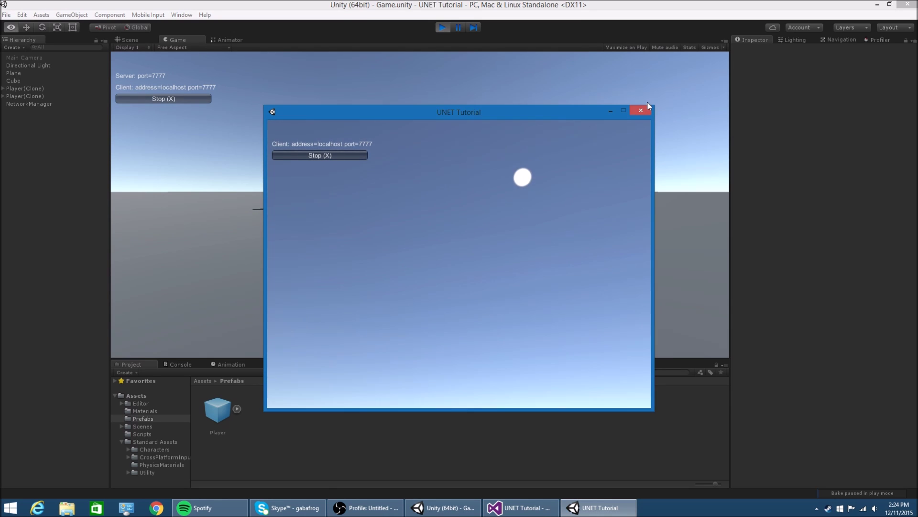
left_click(644, 108)
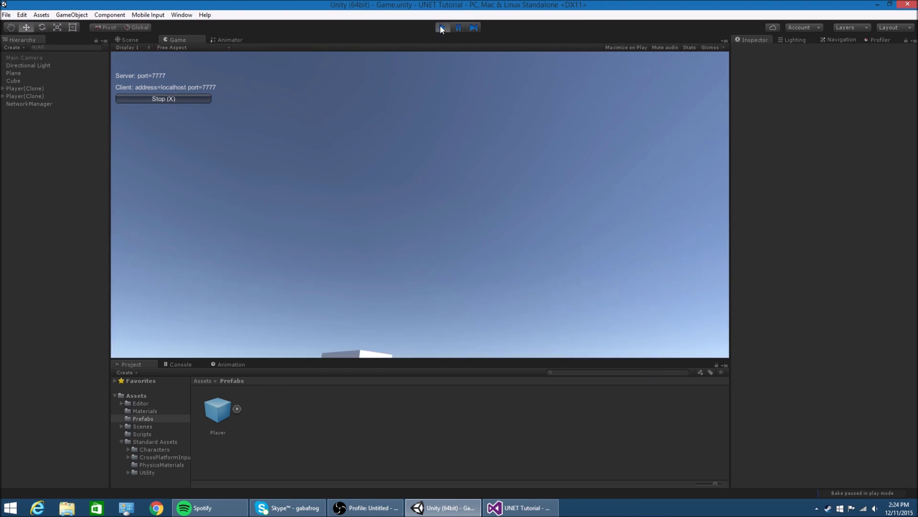
left_click(441, 28)
Place an instance of the Player prefab in the MainMenu scene
left_click(225, 422)
left_click_drag(223, 415, 372, 218)
key("w")
mouse_move(365, 247)
right_mouse_down()
mouse_move(330, 271)
mouse_move(354, 259)
right_mouse_up()
key("s")
Add a Mesh Filter component to the Player instance
scroll(873, 168, "down", 5)
left_click(794, 358)
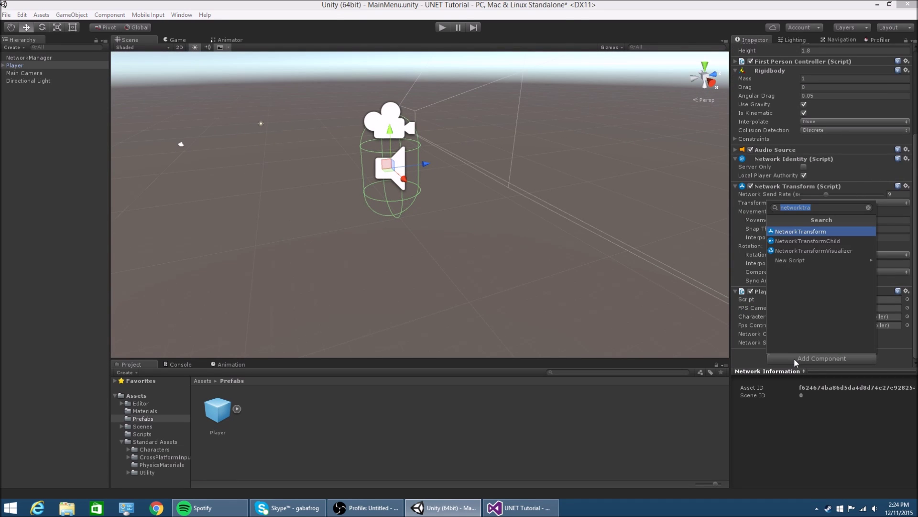
type("mesre")
key("BackSpace")
key("BackSpace")
key("BackSpace")
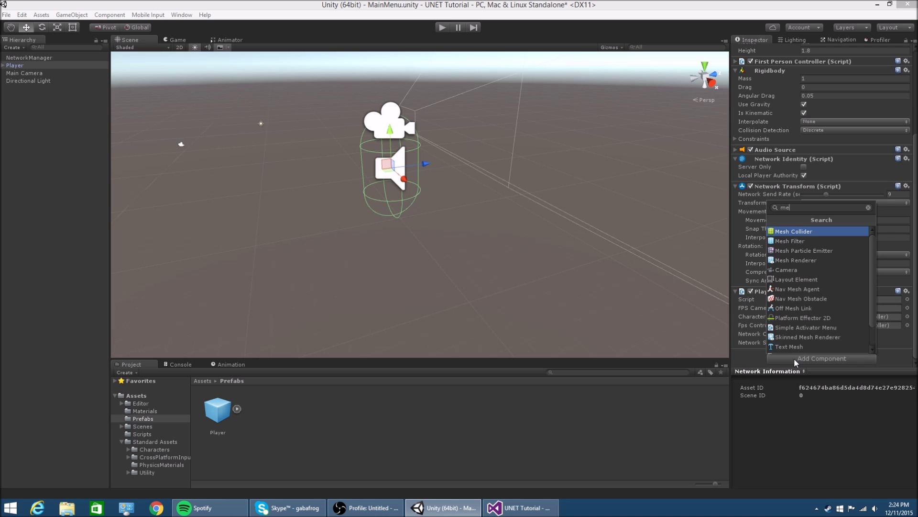
type("hs")
key("BackSpace")
key("BackSpace")
key("Down")
key("Return")
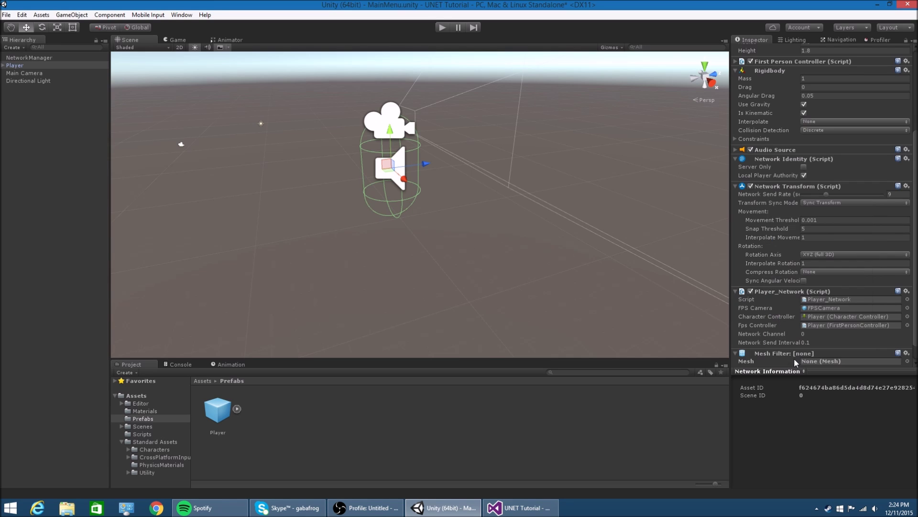
Set the mesh of the Player's Mesh Filter to Capsule
scroll(824, 328, "down", 2)
left_click(907, 343)
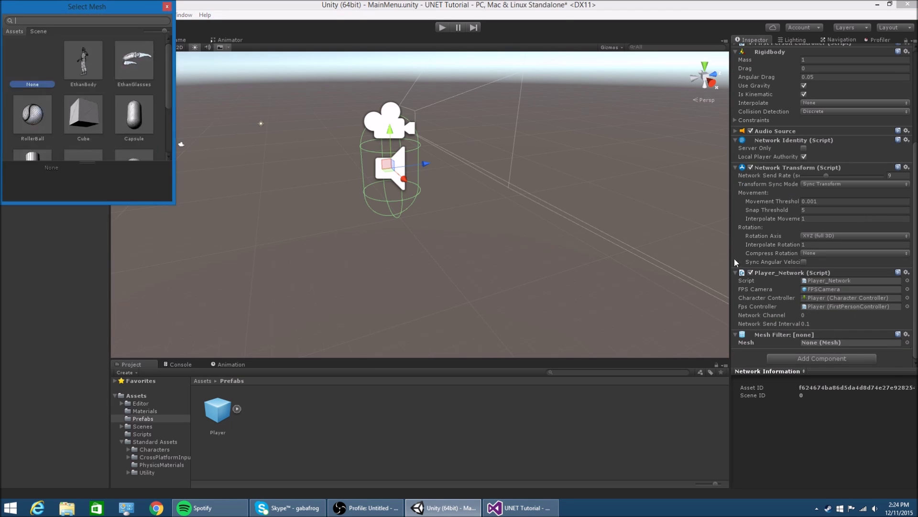
double_click(144, 129)
Add a Mesh Renderer component to the Player instance
left_click(799, 355)
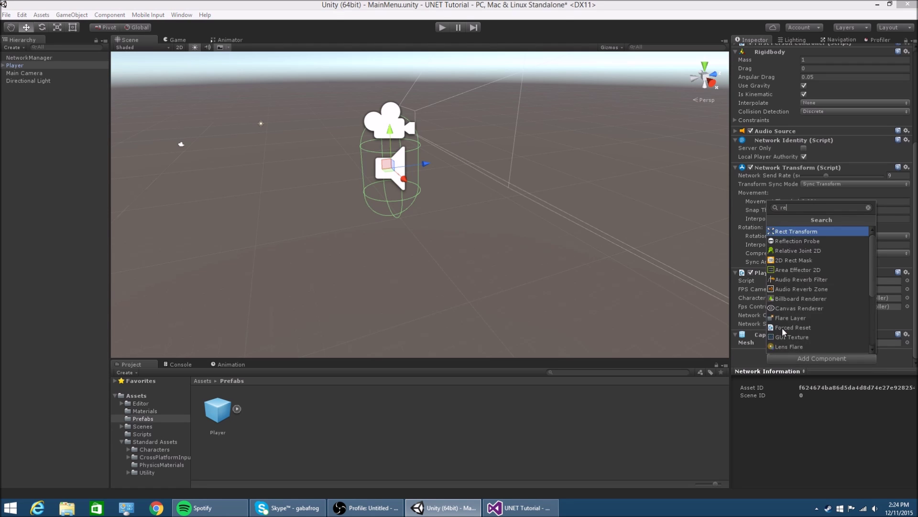
type("render")
key("Down")
key("Down")
key("Down")
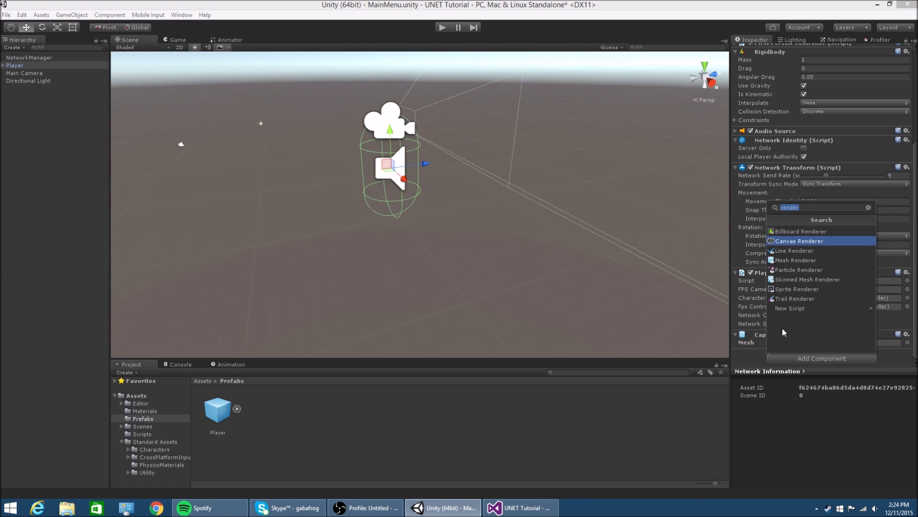
key("Return")
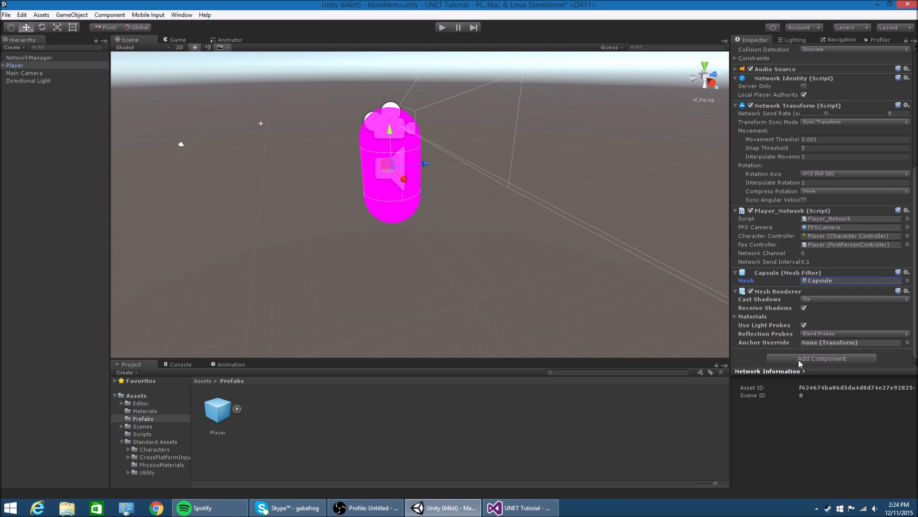
Create a new material named Player in the Materials folder
left_click(144, 410)
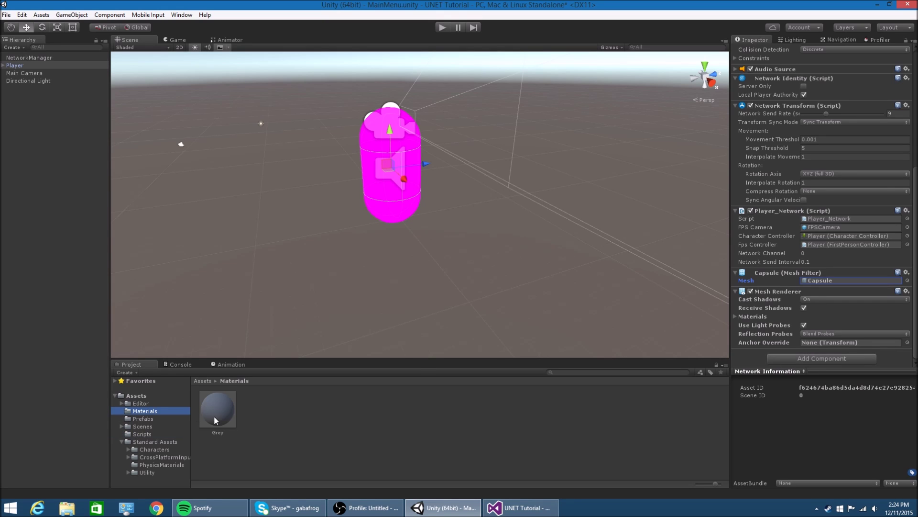
right_click(207, 409)
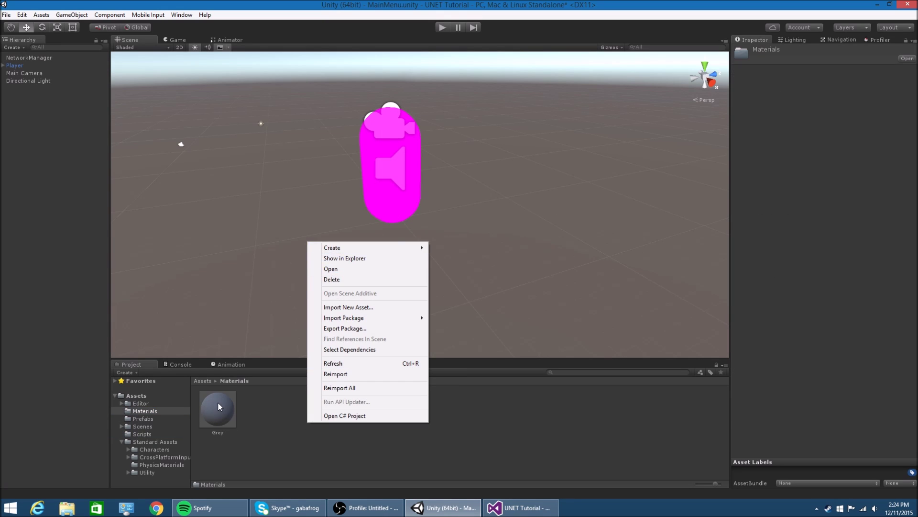
mouse_move(366, 249)
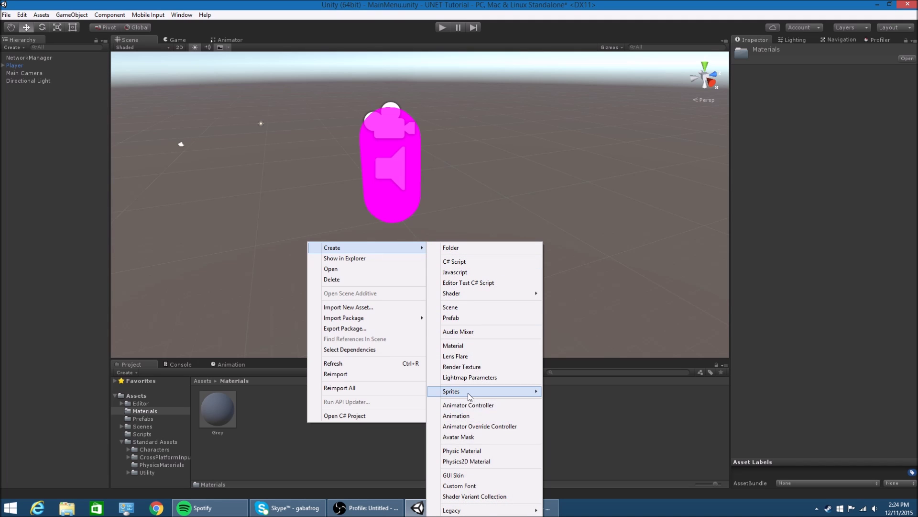
left_click(474, 345)
type("Player")
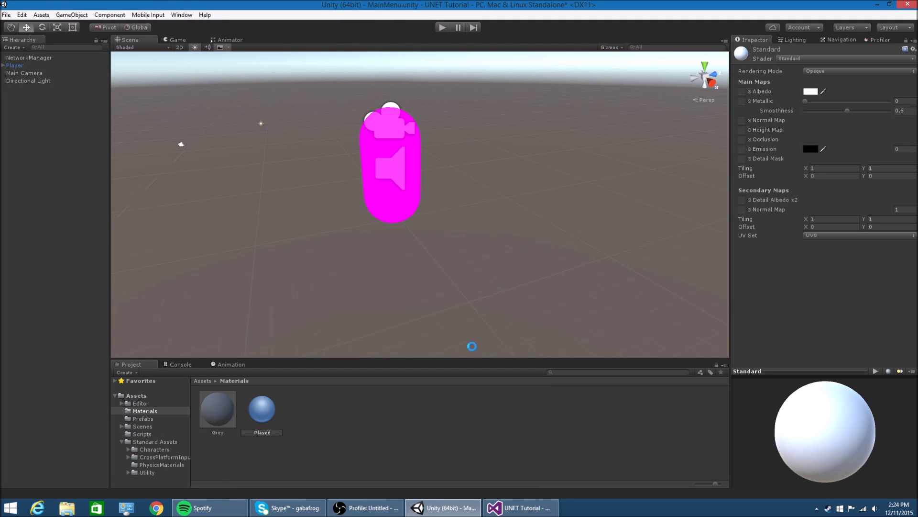
key("Return")
Set the Player material's albedo colour to the grey 656565
left_click(816, 90)
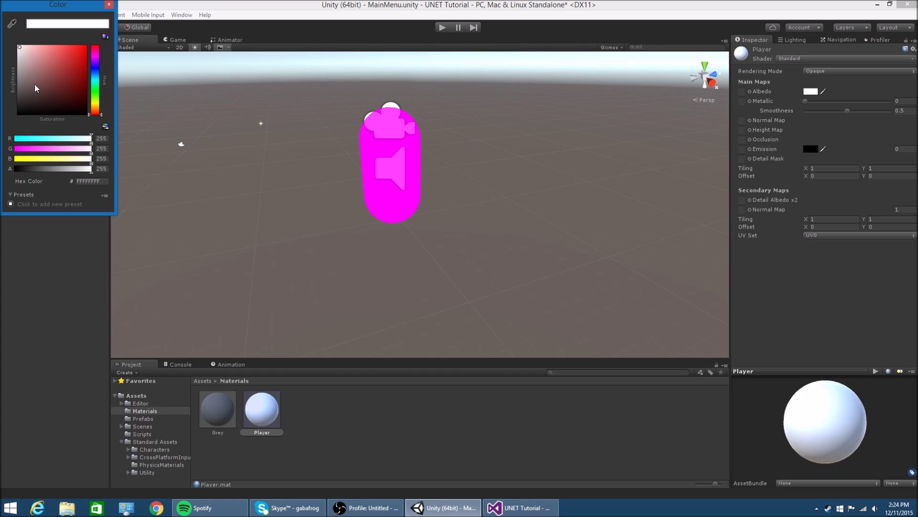
left_click(21, 80)
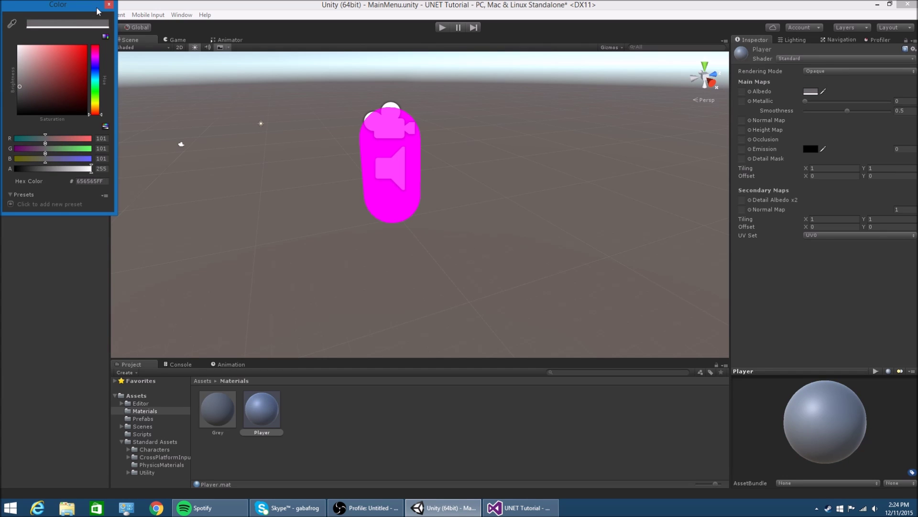
left_click(109, 5)
Set the Player material's smoothness to 0 and assign it to the Player capsule, saving the scene
left_click_drag(844, 116, 609, 156)
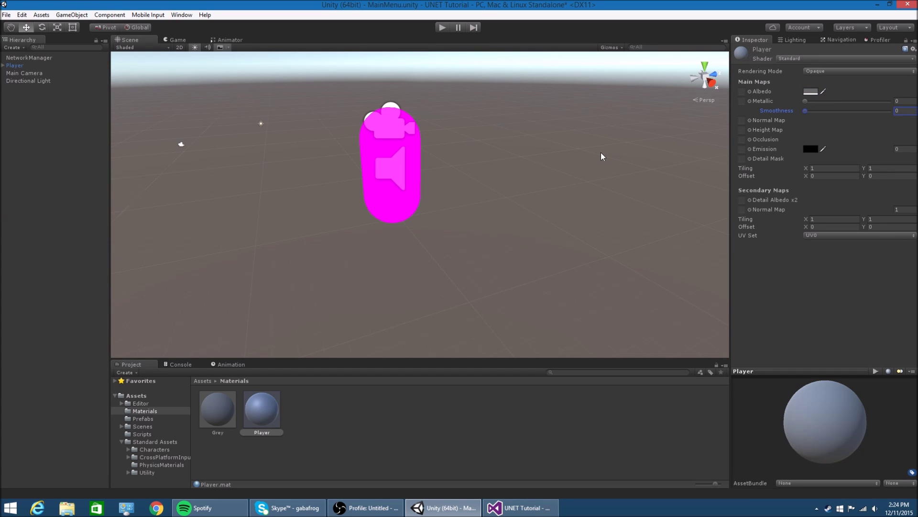
key("ctrl+s")
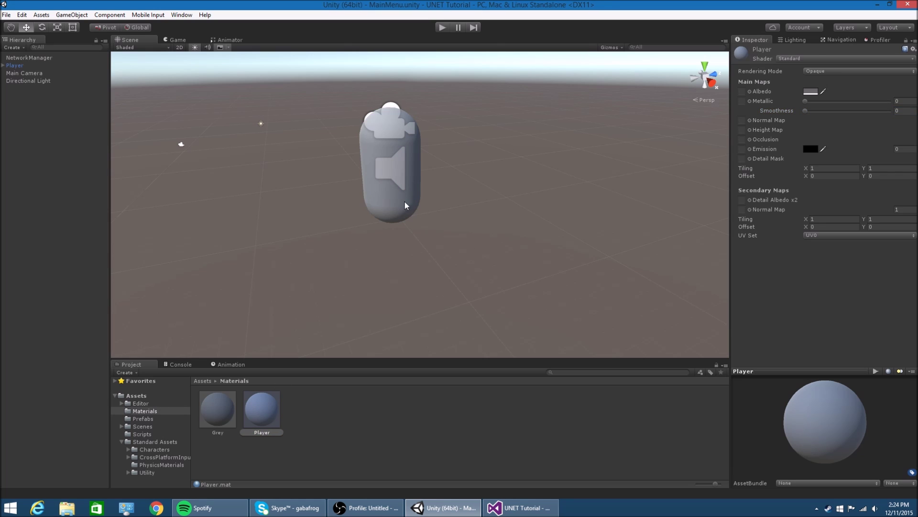
Apply the Player instance's changes to its prefab and delete the instance from the MainMenu scene
left_click(93, 65)
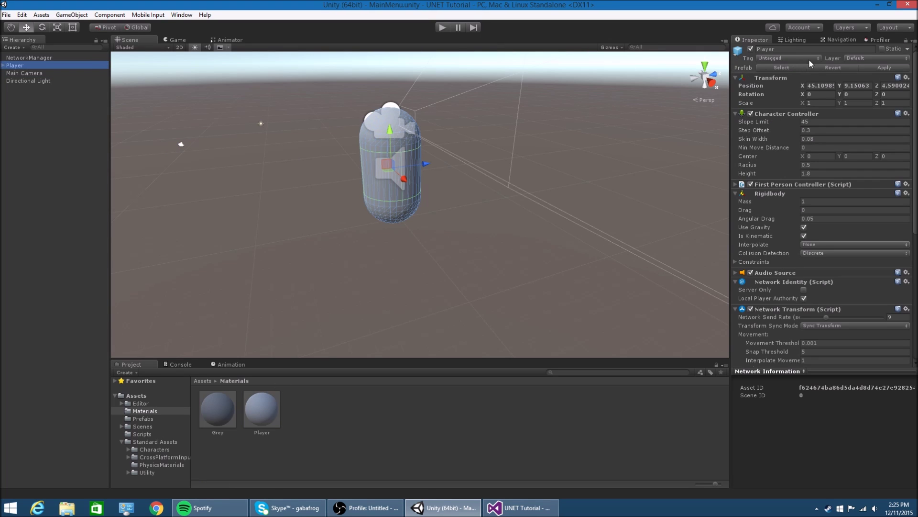
left_click(754, 59)
key("Delete")
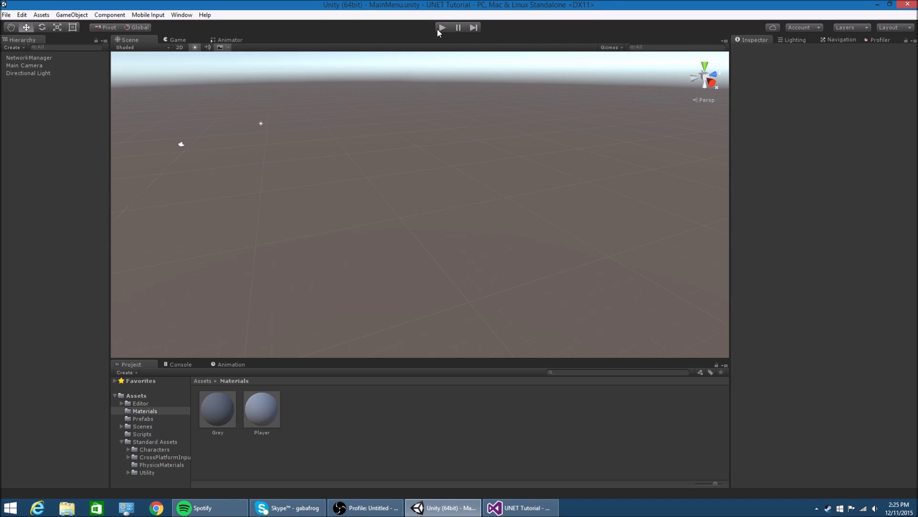
Build and run the updated game in an 800 x 600 window
key("ctrl+b")
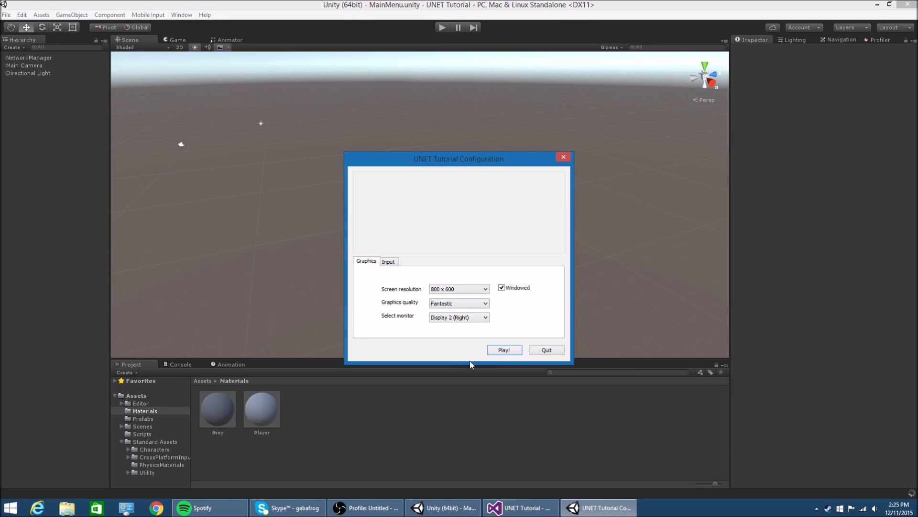
left_click(506, 352)
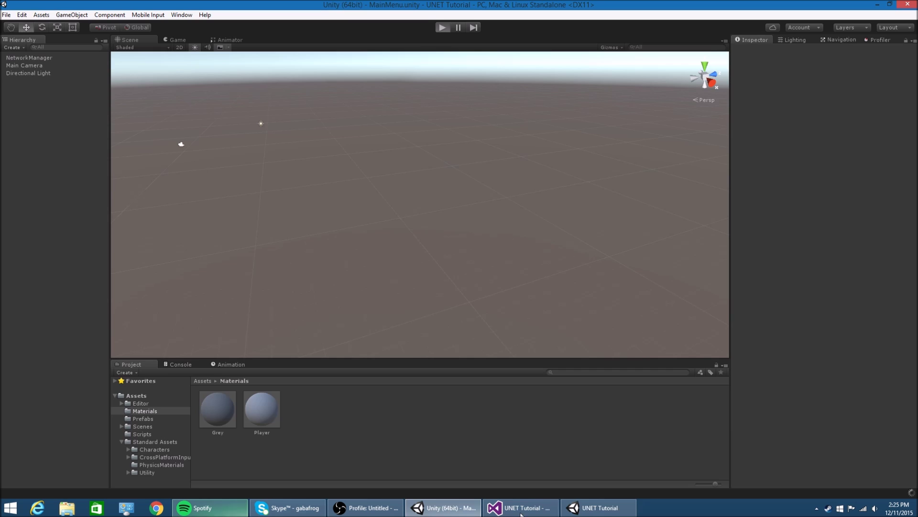
left_click(580, 510)
Host a LAN game in the editor and connect the newly built game to it as a LAN client
left_click(194, 76)
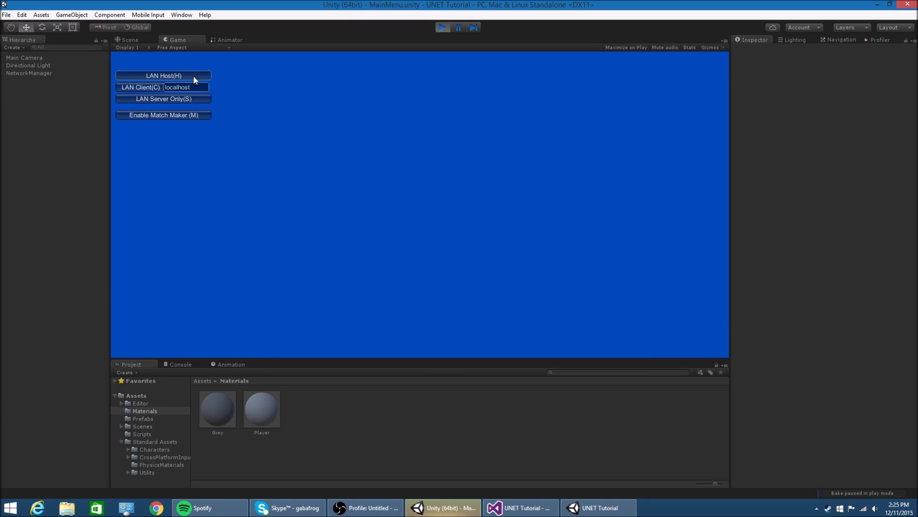
left_click(193, 76)
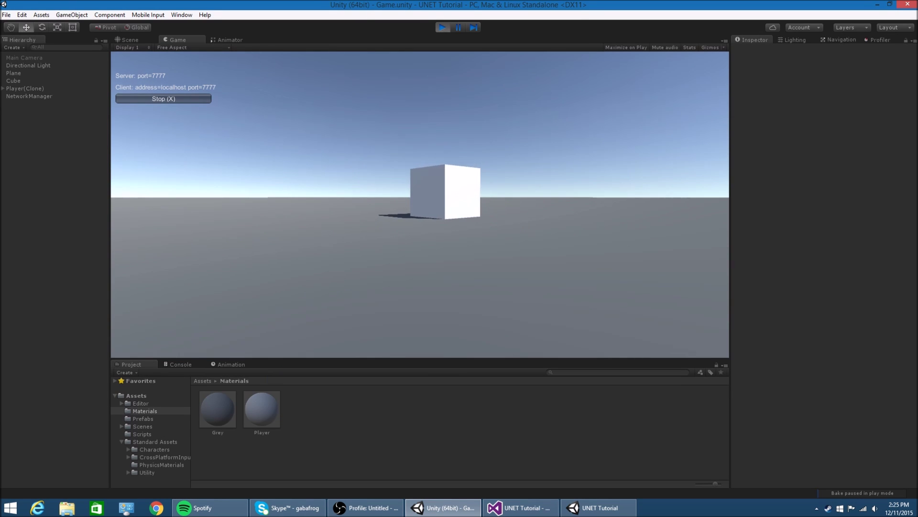
key("alt+Tab")
left_click(302, 155)
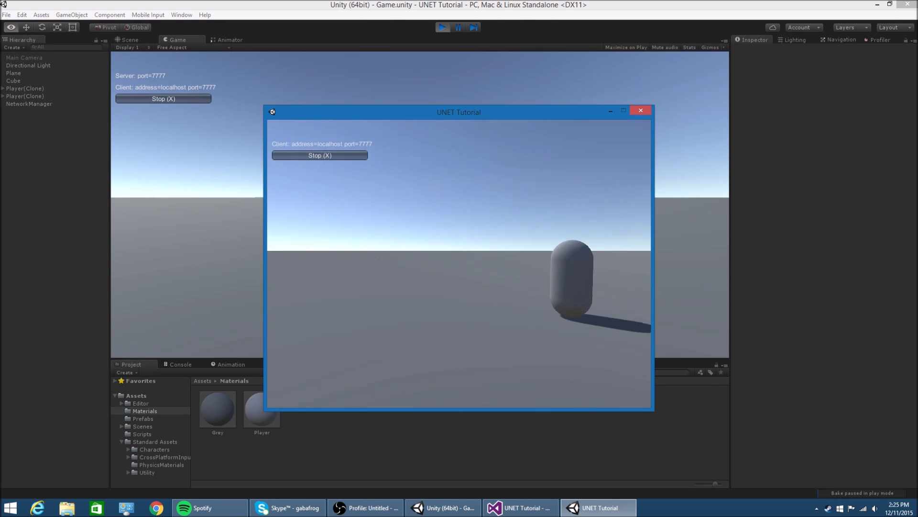
Move the players to bring each other into view, and reposition the client window so the host's game view shows beside it
key("s")
key("alt+Tab")
key("w")
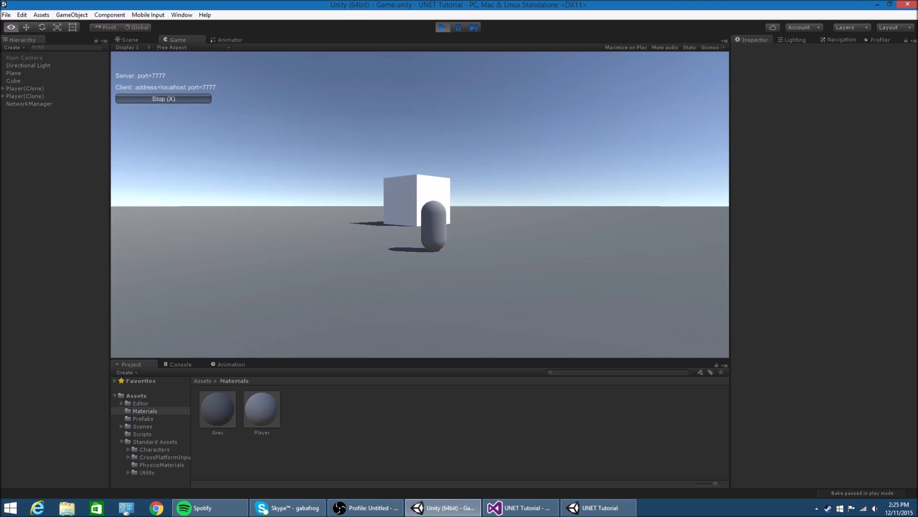
key("alt+Tab")
left_click_drag(443, 116, 133, 66)
left_click(429, 266)
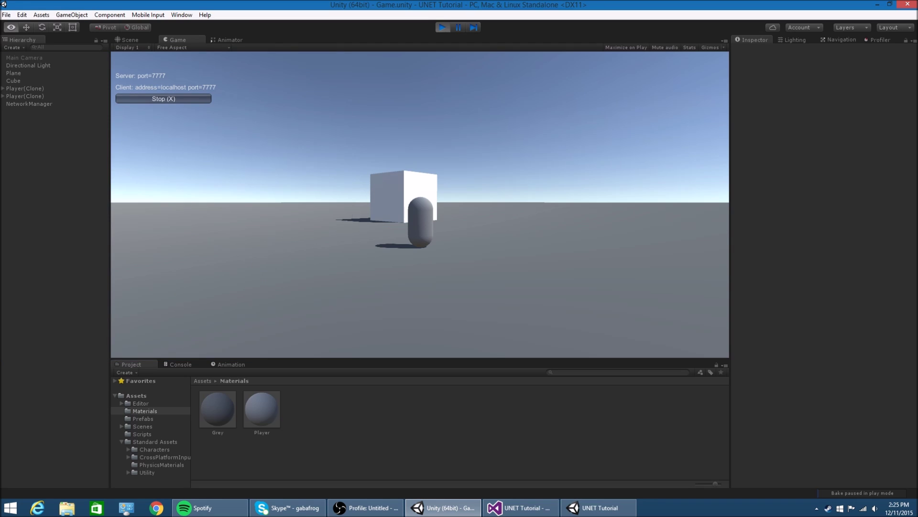
Move and jump with the client's player to check its synchronization in the host view, switching between both windows
key("alt+Tab")
key("w")
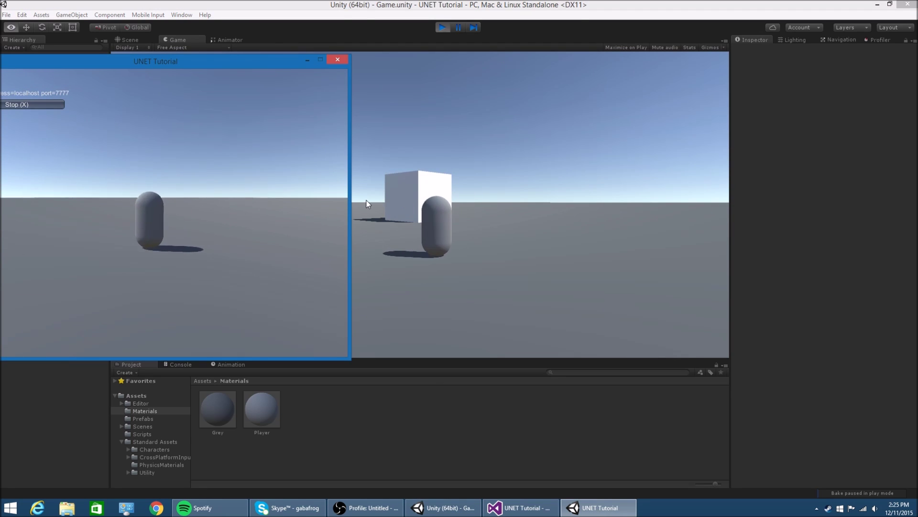
key("space")
key("s")
key("space")
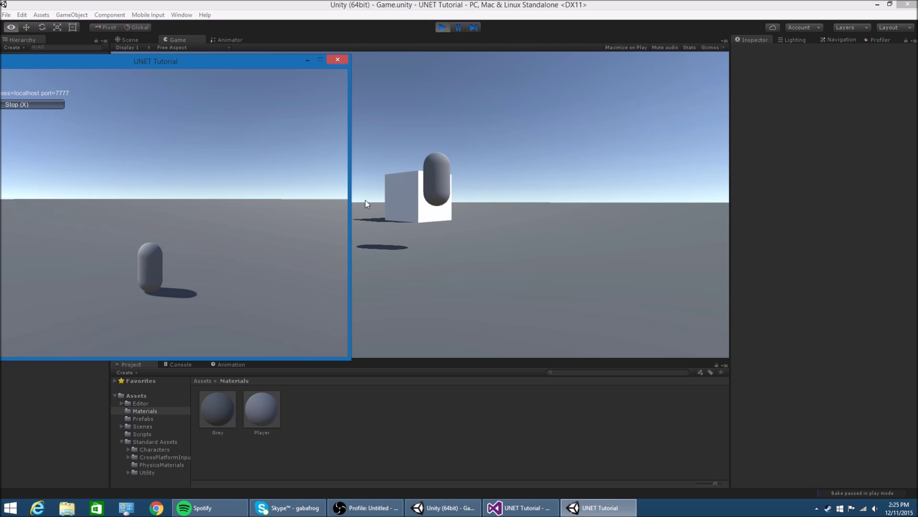
left_click(367, 204)
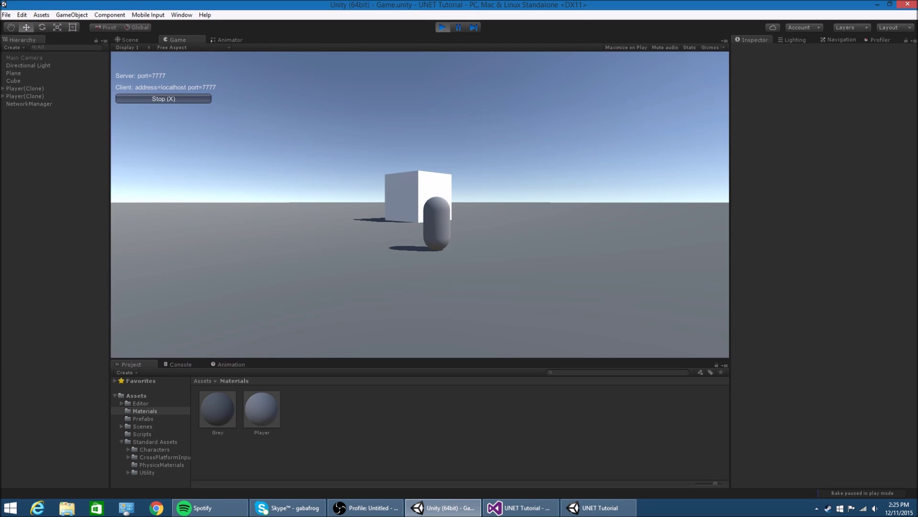
key("alt+Tab")
key("alt+Tab")
key("alt+Tab")
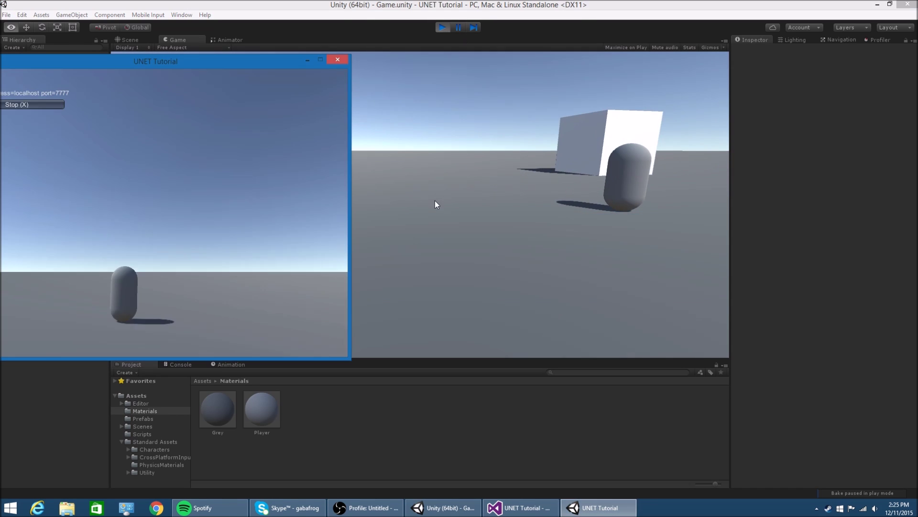
Undock the Game view into its own floating window and enlarge it
left_click_drag(163, 42, 739, 239)
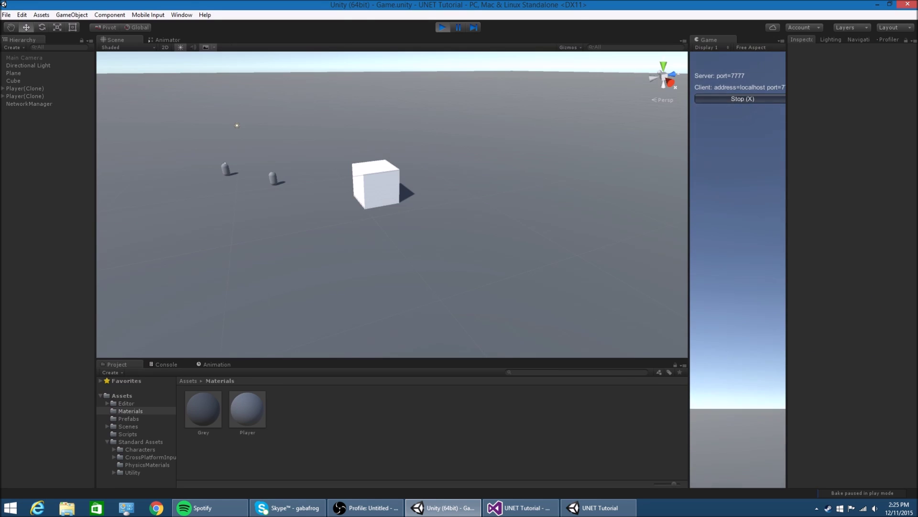
key("alt+Tab")
left_click_drag(709, 40, 495, 225)
key("alt+Tab")
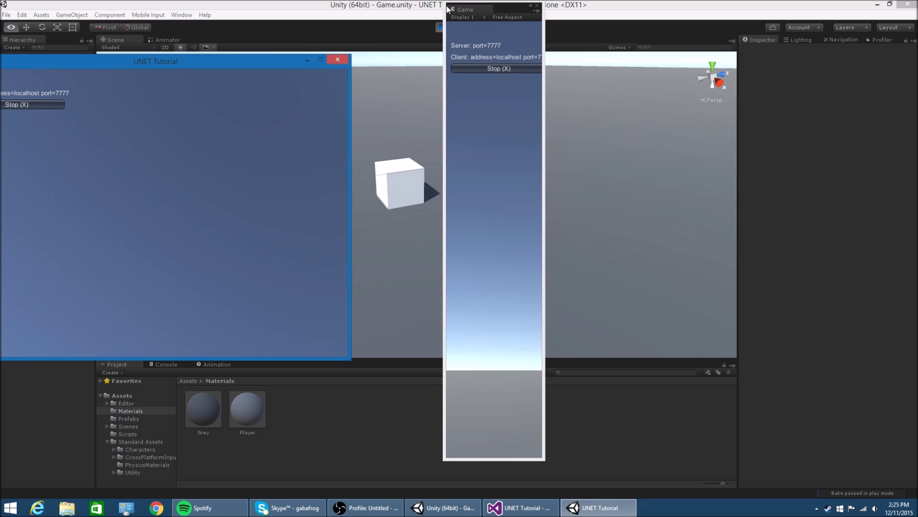
left_click_drag(448, 9, 158, 211)
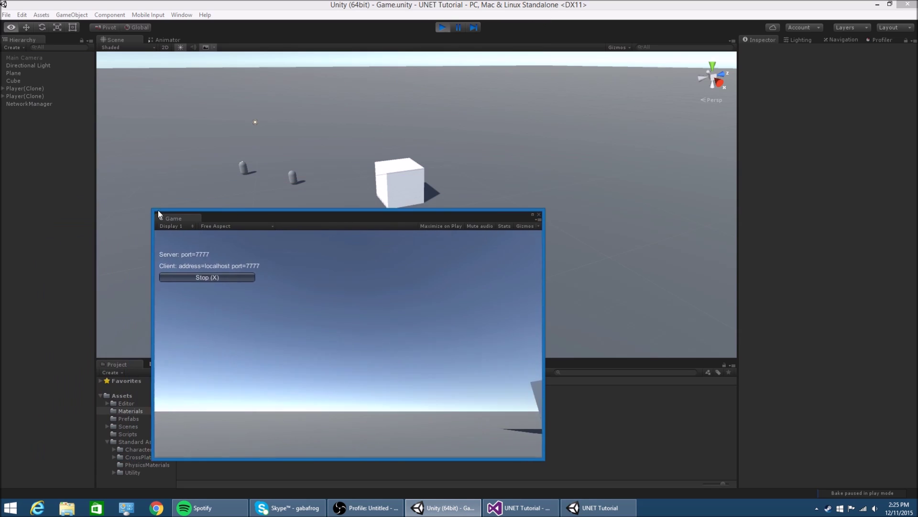
Try to place the floating Game window beside the client window so both game views show together
key("alt+Tab")
left_click_drag(381, 219, 0, 504)
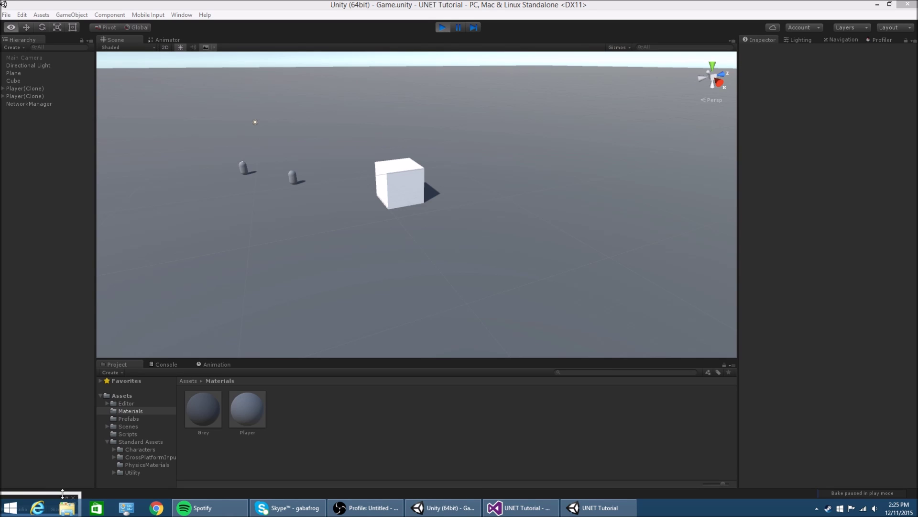
left_click(66, 499)
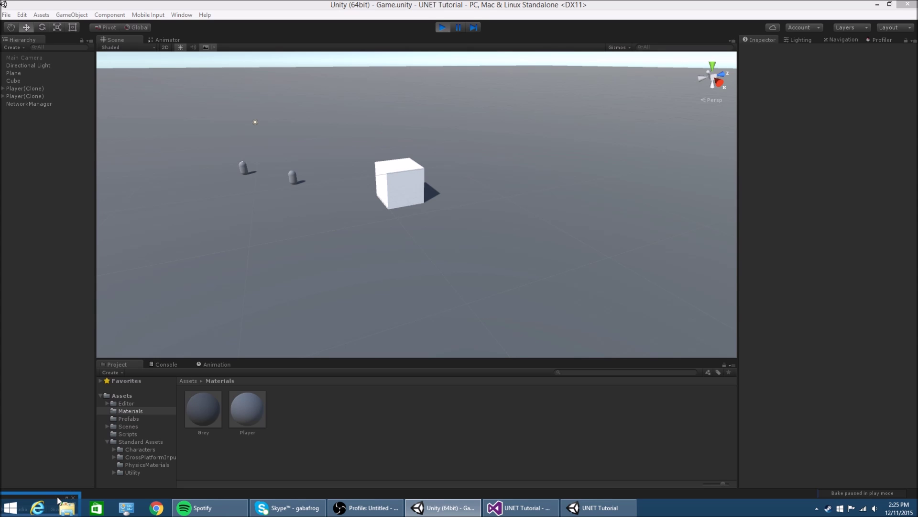
left_click_drag(58, 500, 674, 133)
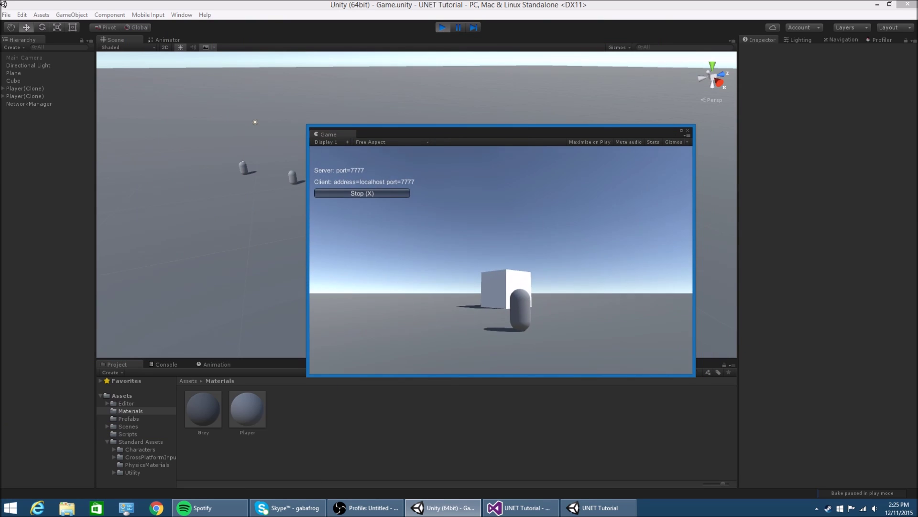
key("alt+Tab")
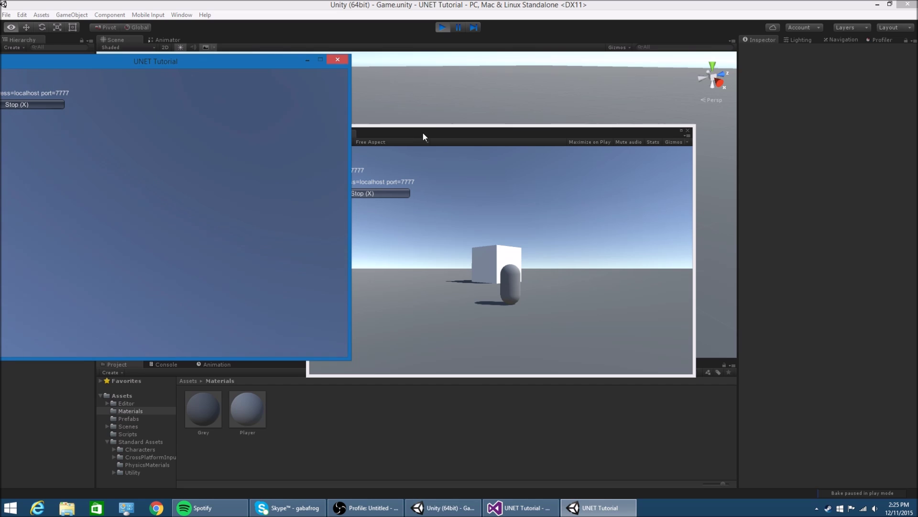
key("alt+Tab")
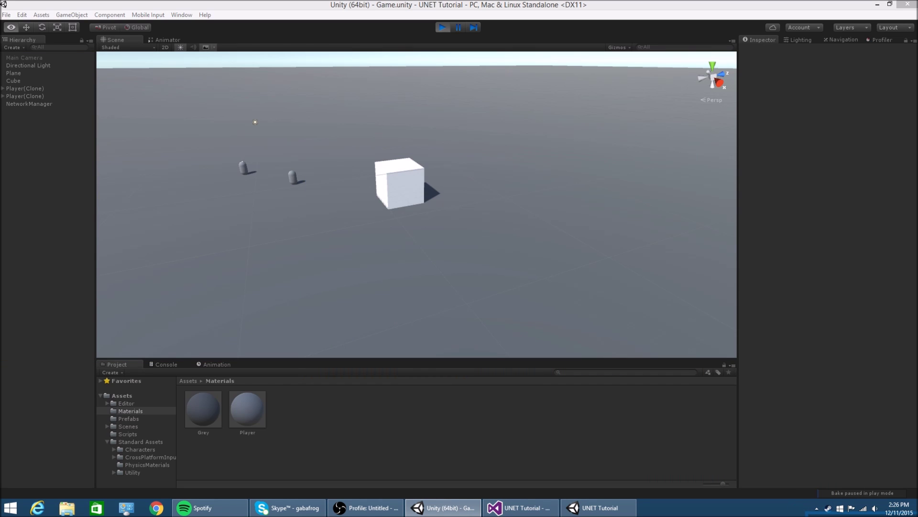
Stop play mode in the Unity editor
key("alt+Tab")
key("super")
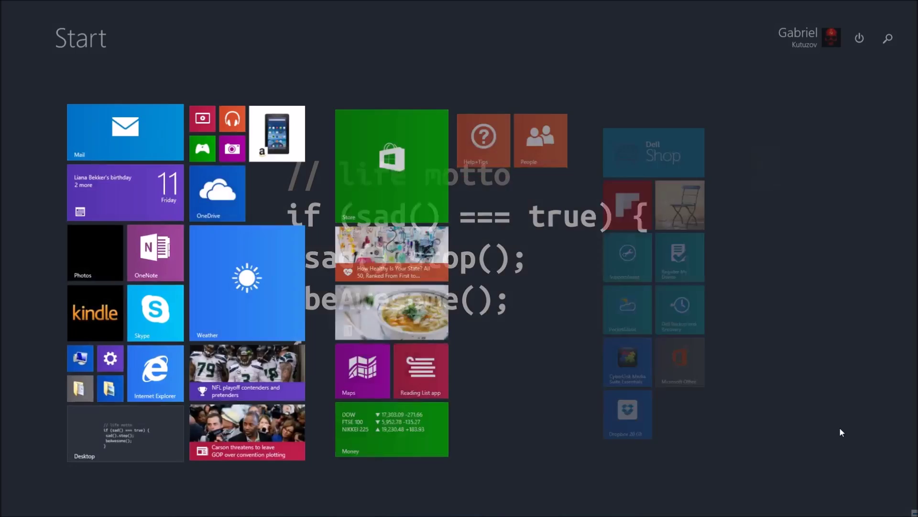
key("super")
mouse_move(916, 514)
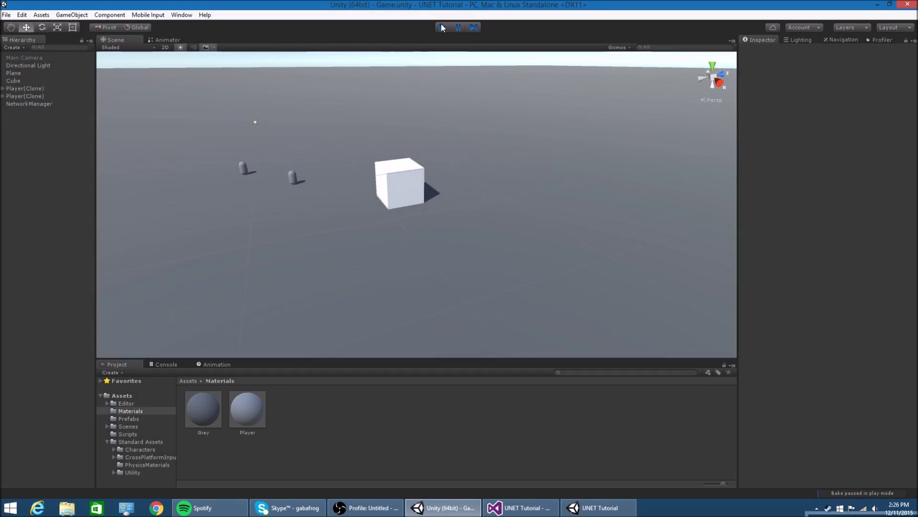
left_click(442, 26)
left_click(799, 515)
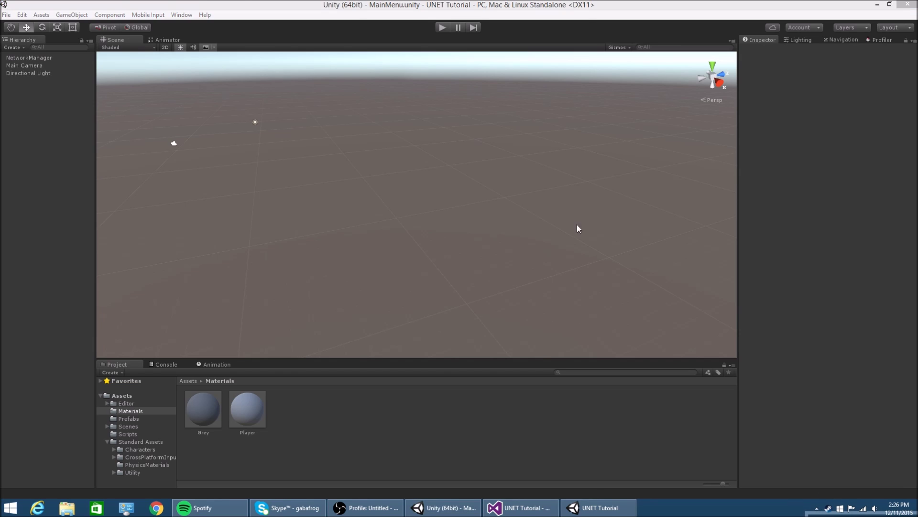
Try to bring the Game view back by reopening it in the editor
left_click(121, 5)
mouse_move(190, 13)
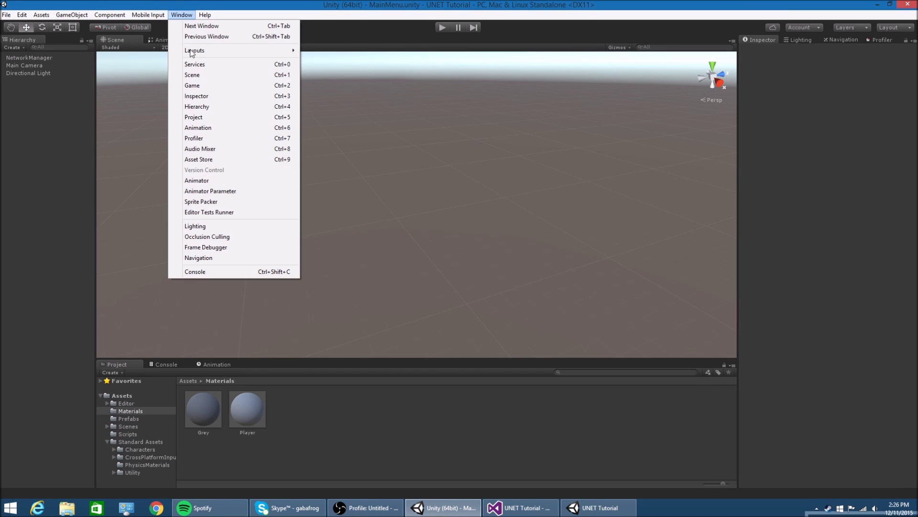
left_click(210, 87)
left_click(182, 15)
left_click(206, 85)
Close the running client game and minimize the Unity editor and Visual Studio windows
left_click(599, 509)
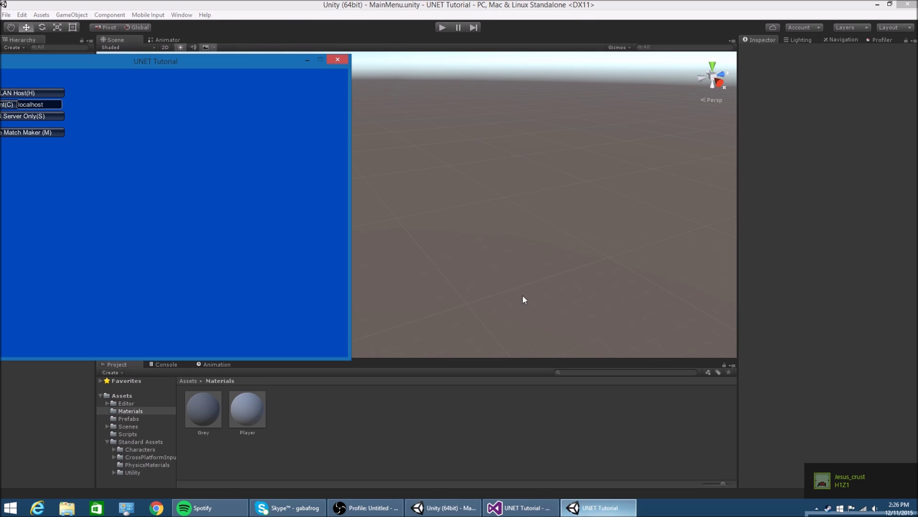
left_click(339, 61)
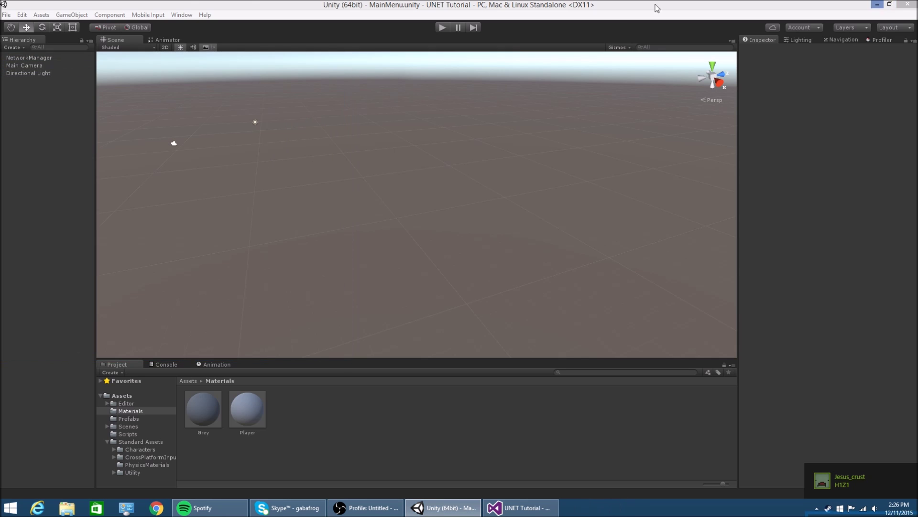
left_click(876, 3)
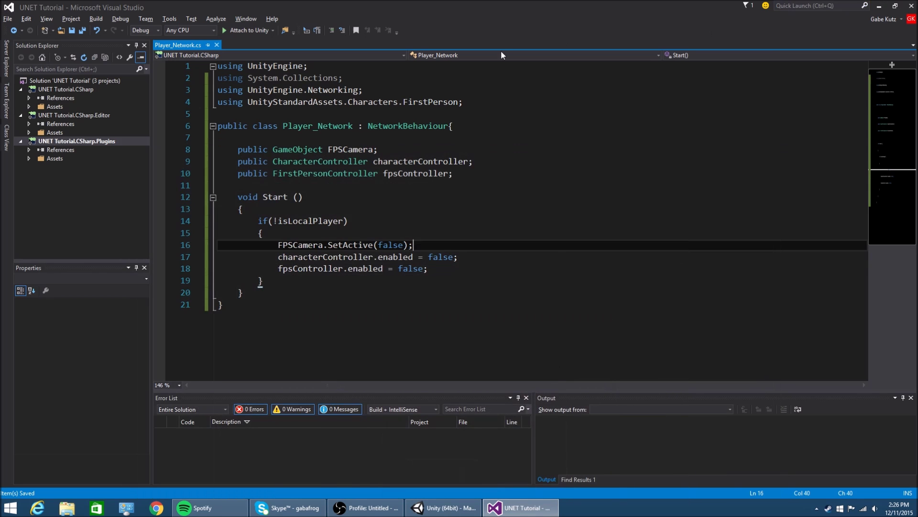
left_click(876, 5)
Open the Build_Main folder inside the Builds folder of the UNET Tutorial project
double_click(128, 316)
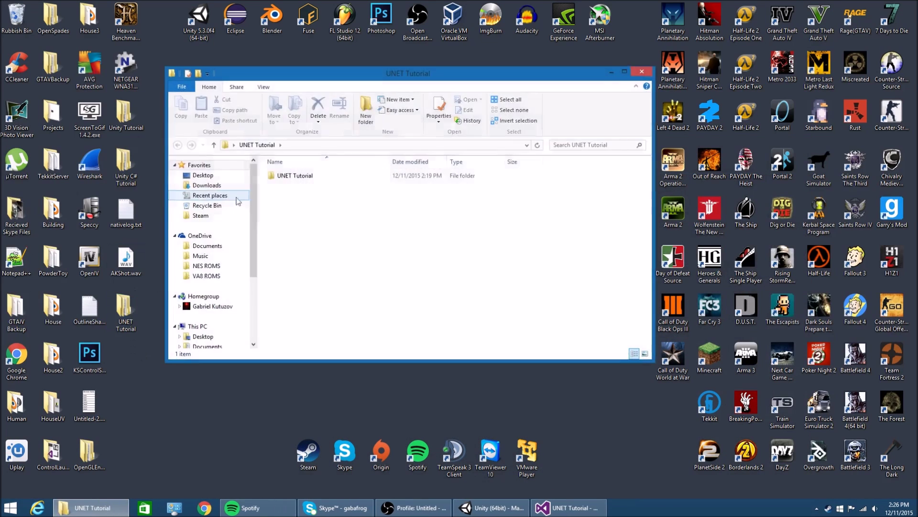
double_click(307, 179)
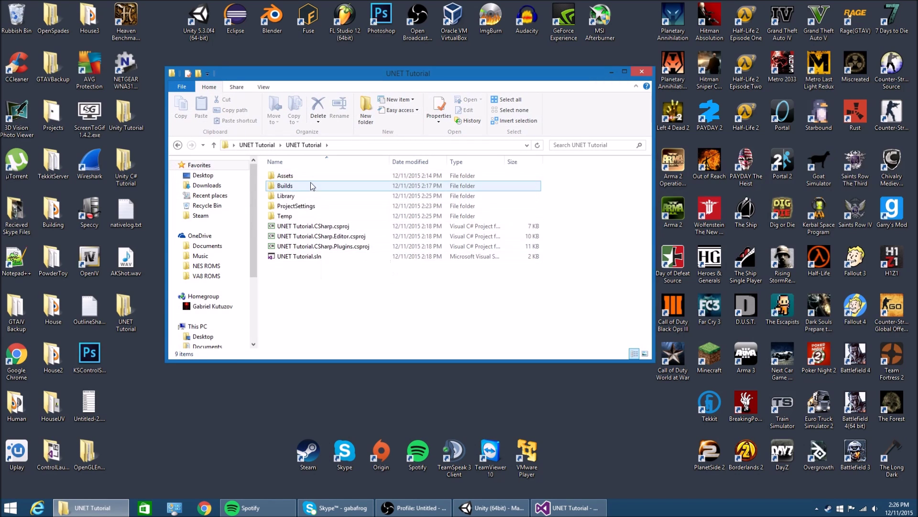
double_click(312, 185)
double_click(308, 176)
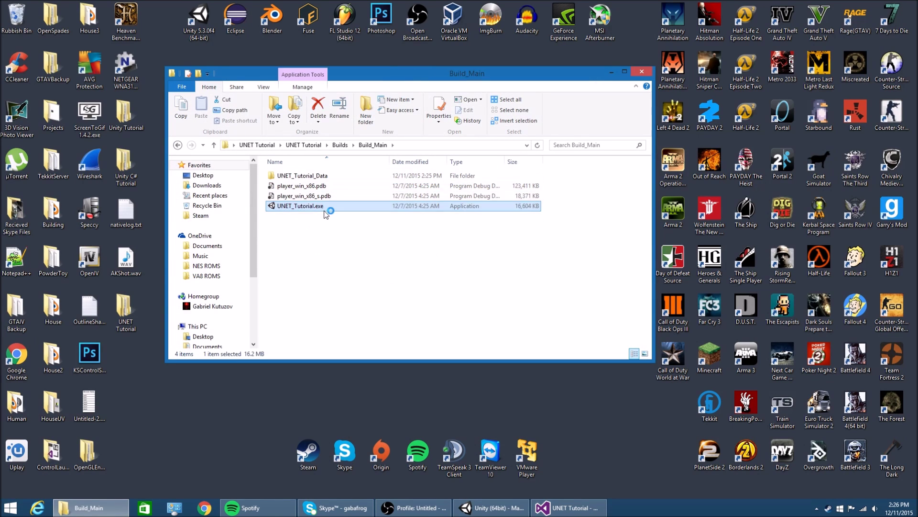
Launch two instances of UNET_Tutorial.exe, each in an 800 x 600 window
double_click(294, 206)
left_click(510, 350)
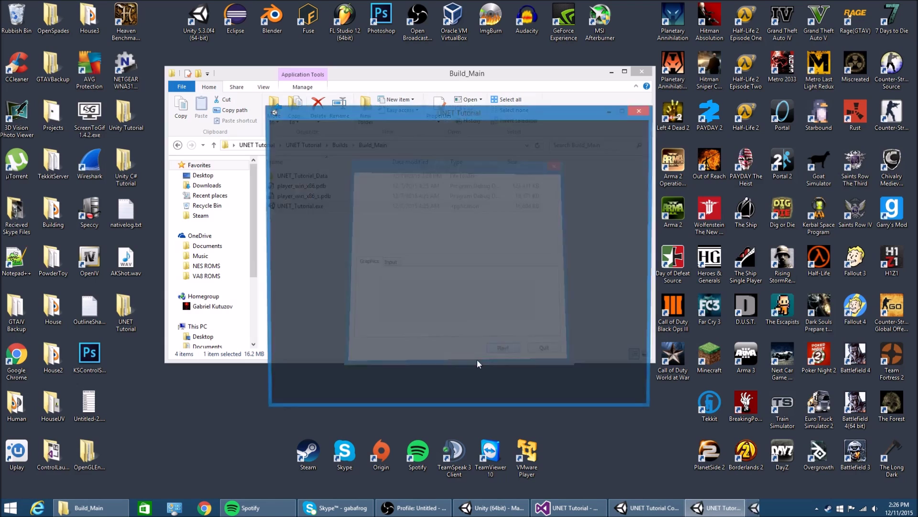
left_click(650, 508)
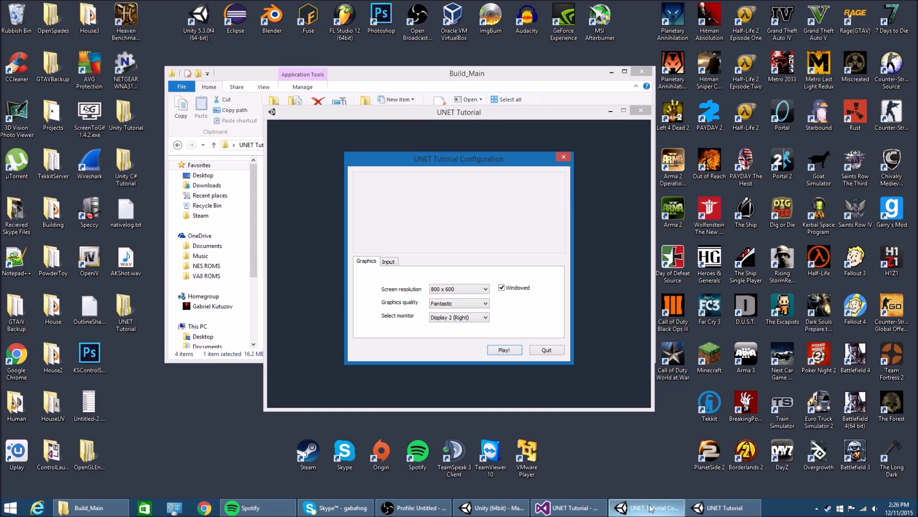
left_click(502, 348)
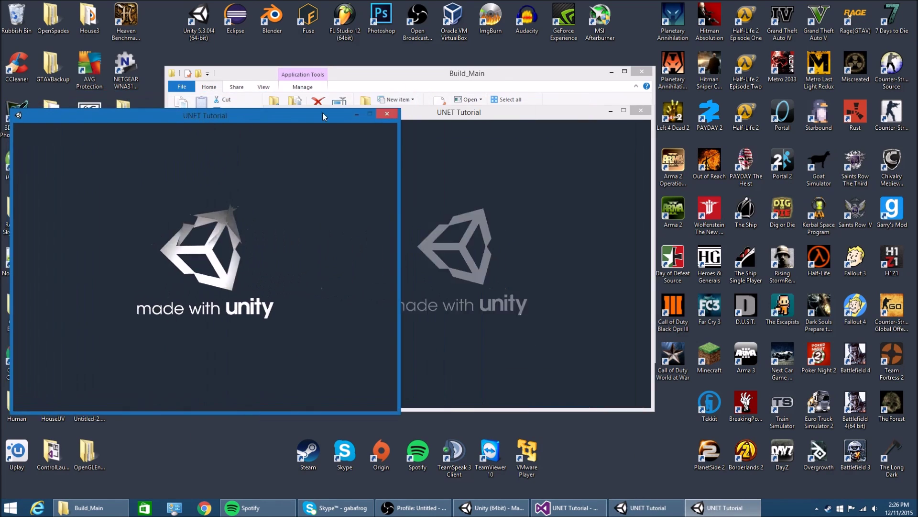
Place the two game windows side by side, with one hosting a LAN game and the other joining localhost as a LAN client
left_click_drag(438, 113, 604, 118)
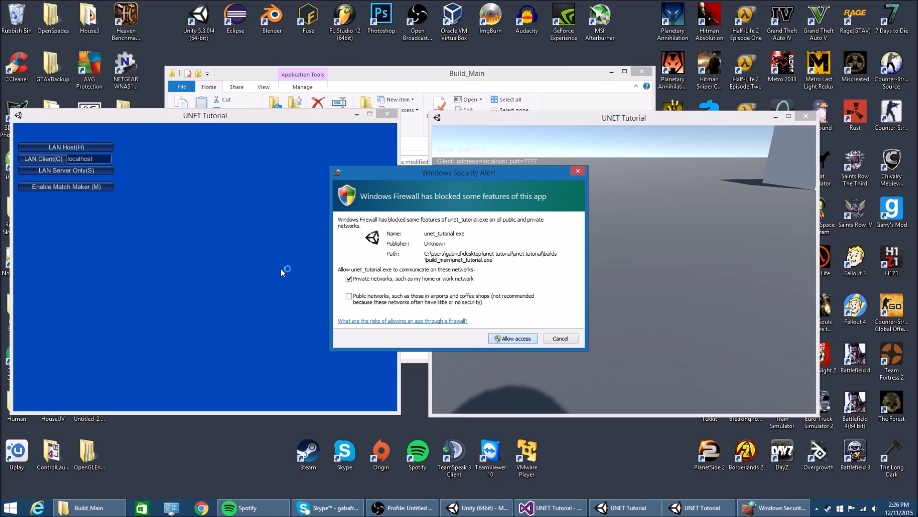
left_click(44, 159)
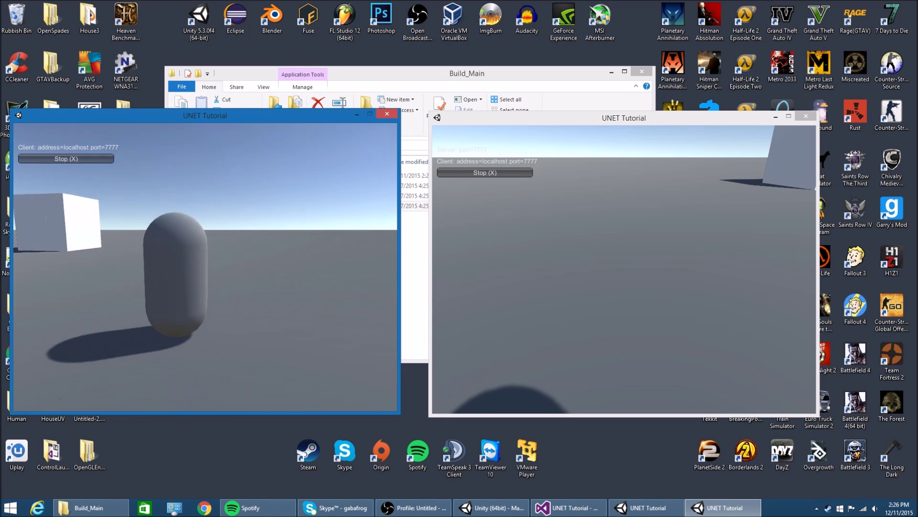
Move and turn both players so that each one stands in the other window's view
key("s")
key("alt+Tab")
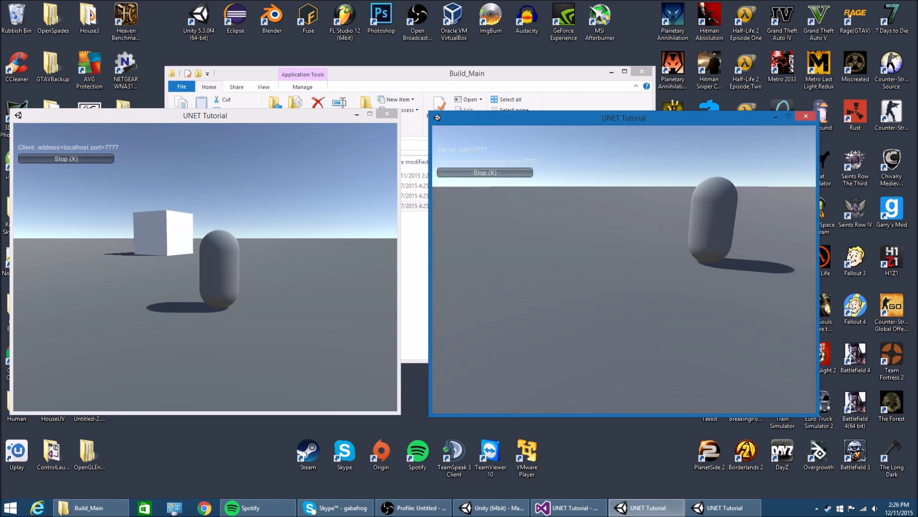
key("alt+Tab")
key("alt+Tab")
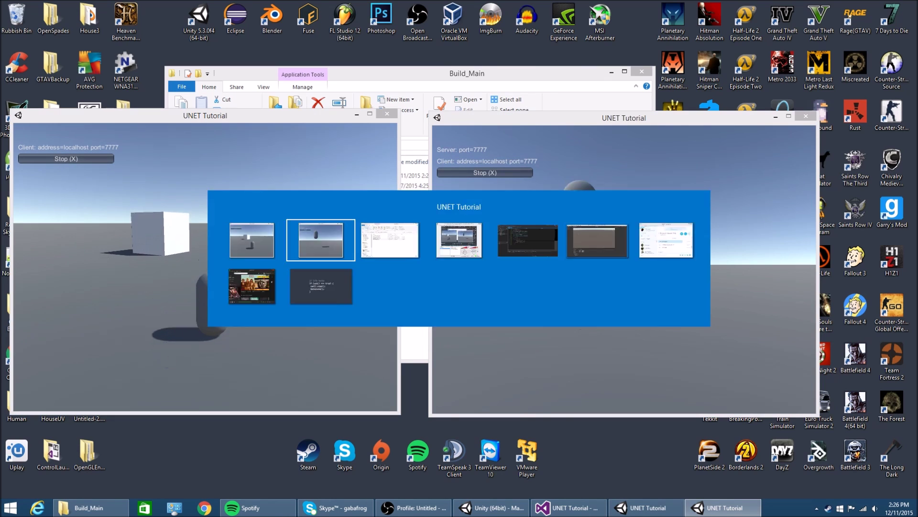
Jump and strafe with the host's player to check its synchronization in the client window
key("space")
key("space")
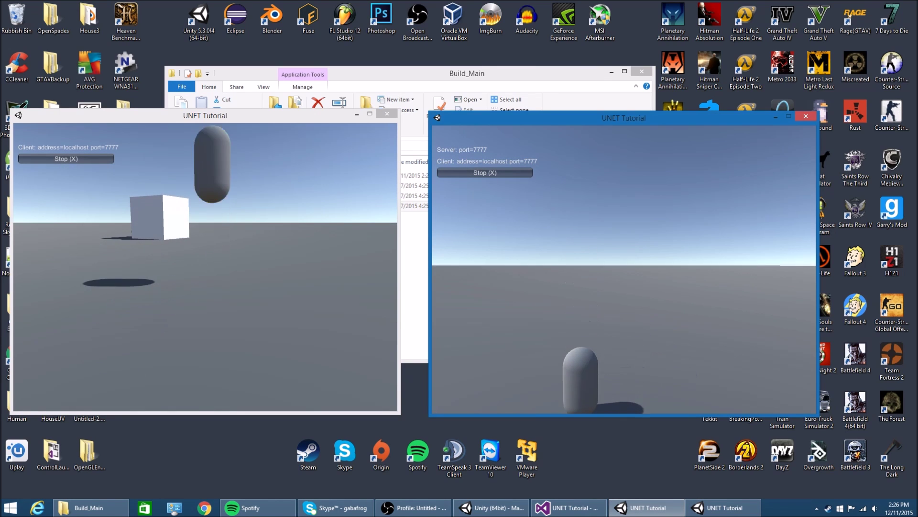
key("alt+Tab")
key("alt+Tab")
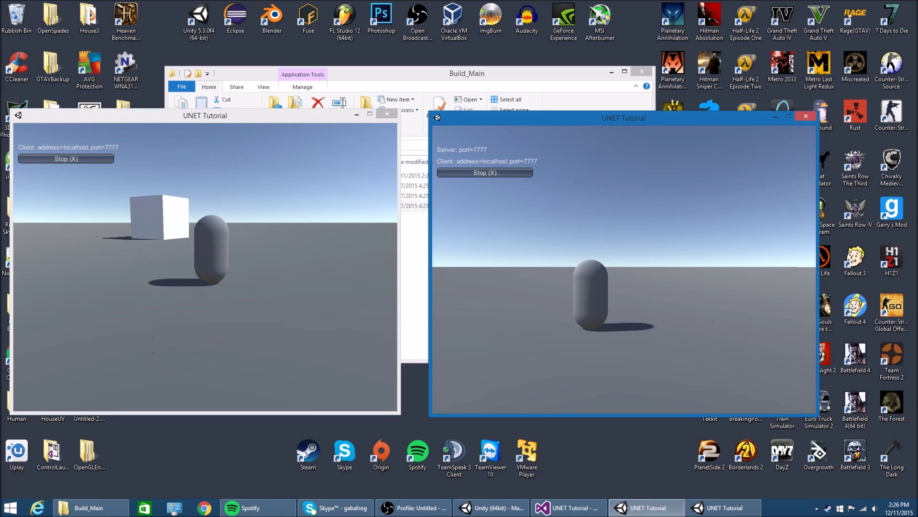
key("space")
key("d")
key("a")
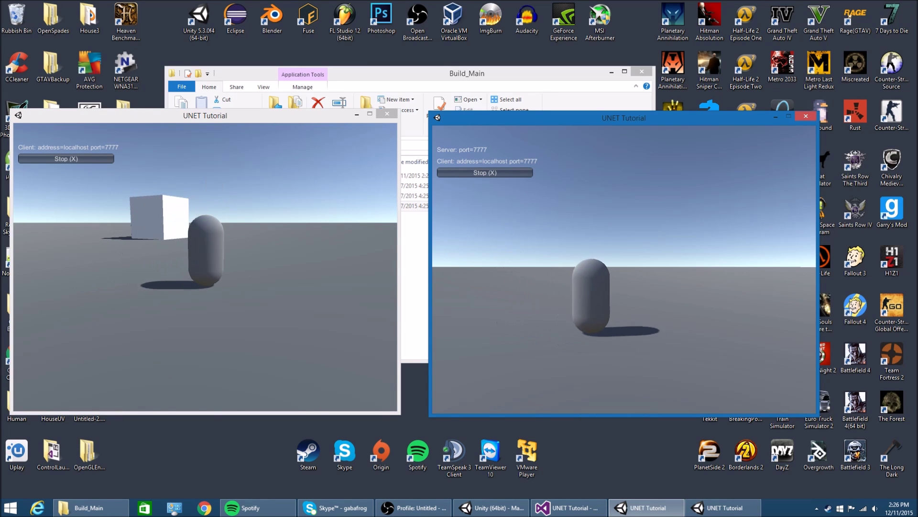
key("Right")
Switch to the client and move sideways, back and jump with its player to check its synchronization in the host window
key("alt+Tab")
key("Left")
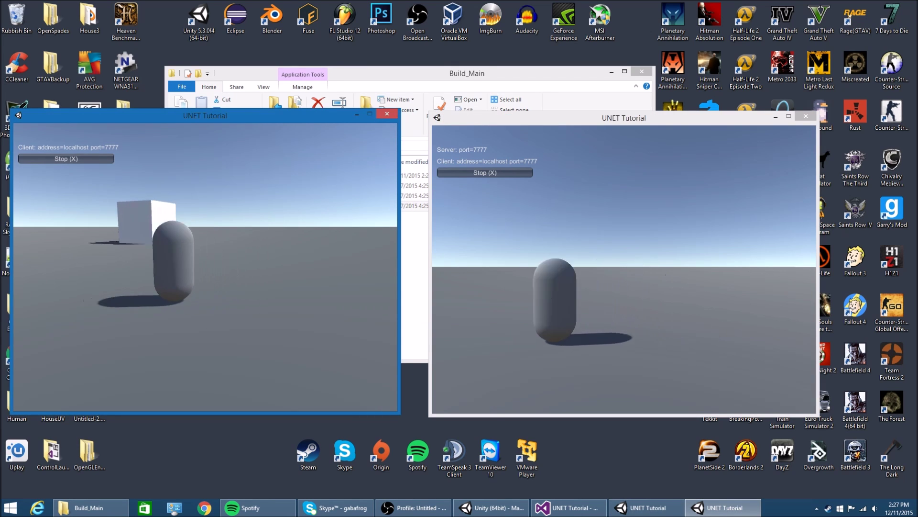
key("Right")
key("Left")
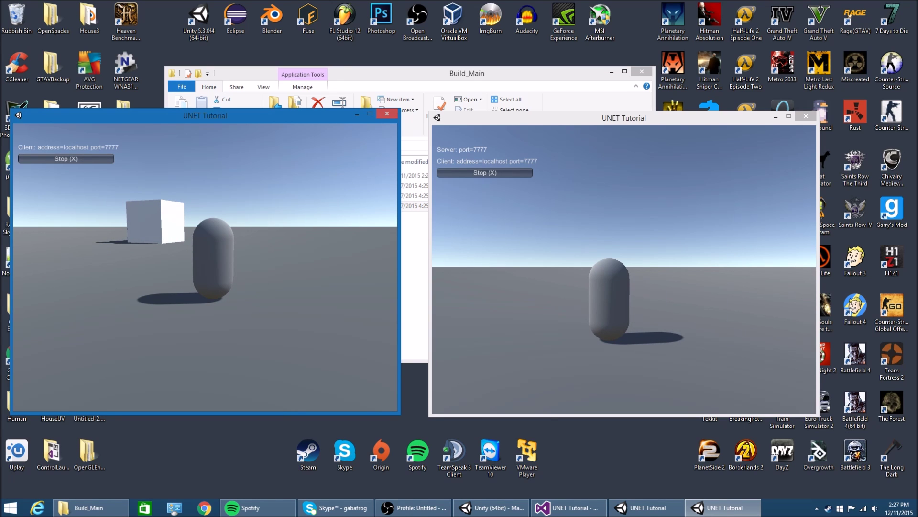
key("Down")
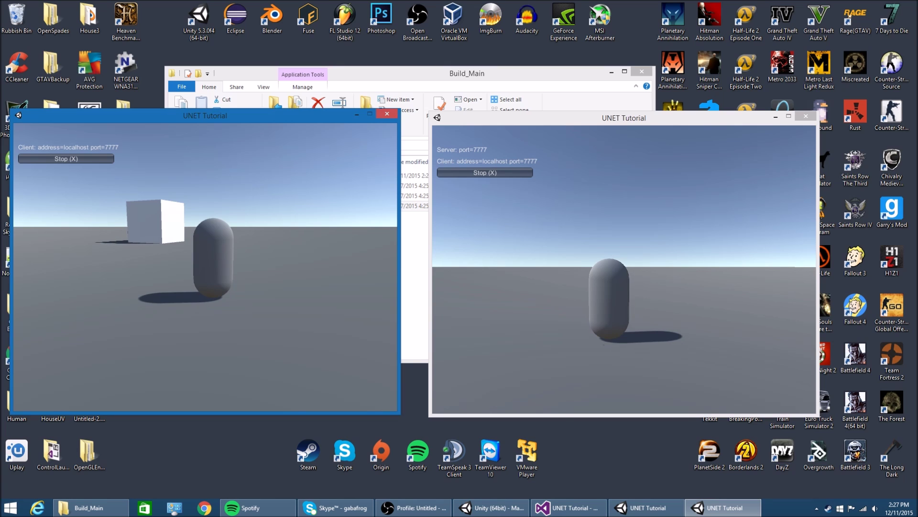
key("Left")
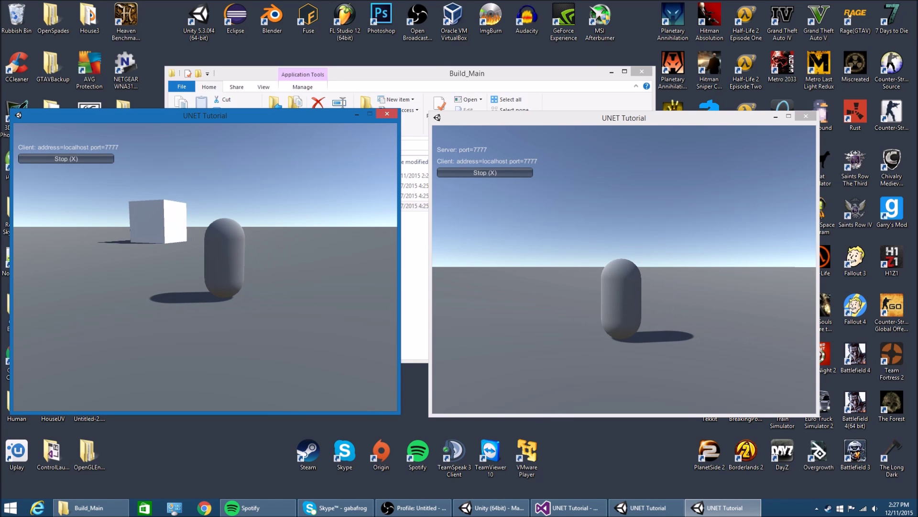
key("Right")
key("space")
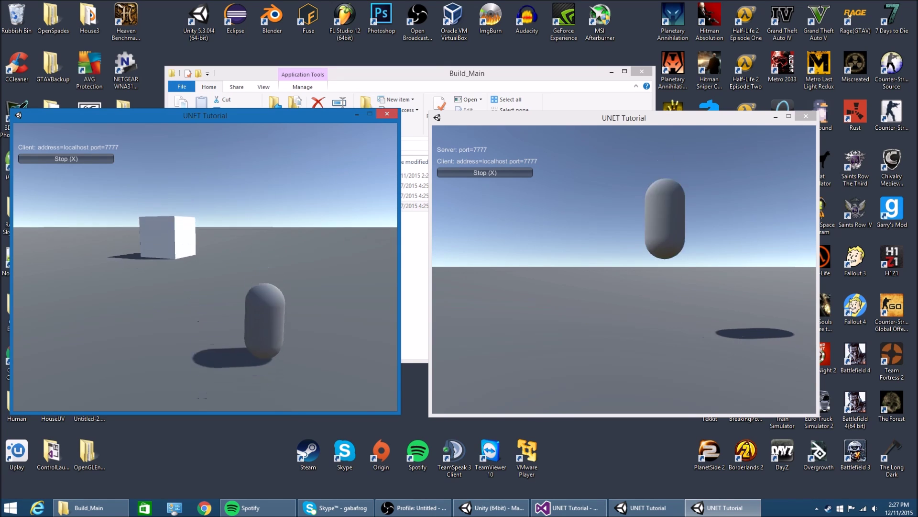